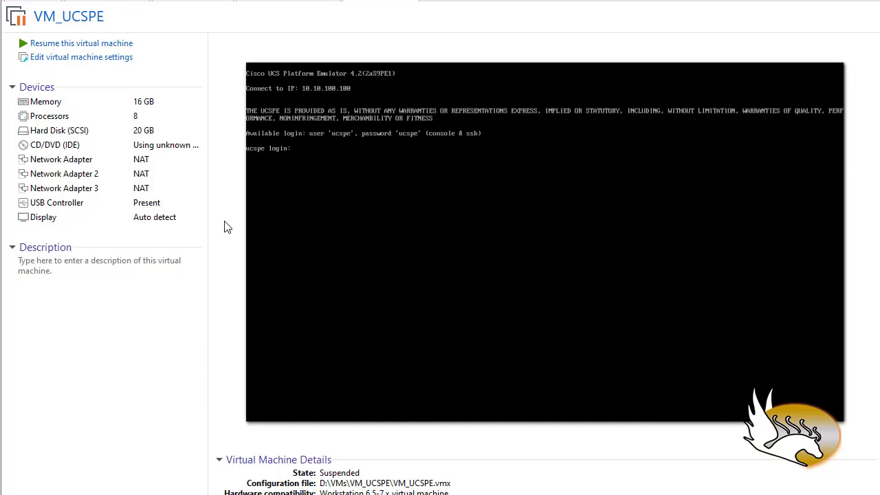
Switch to File Explorer and inspect the UCSPE_4.2.2aS9.ova file on the VMs (D:) drive.
{"action": "key", "text": "alt+Tab"}
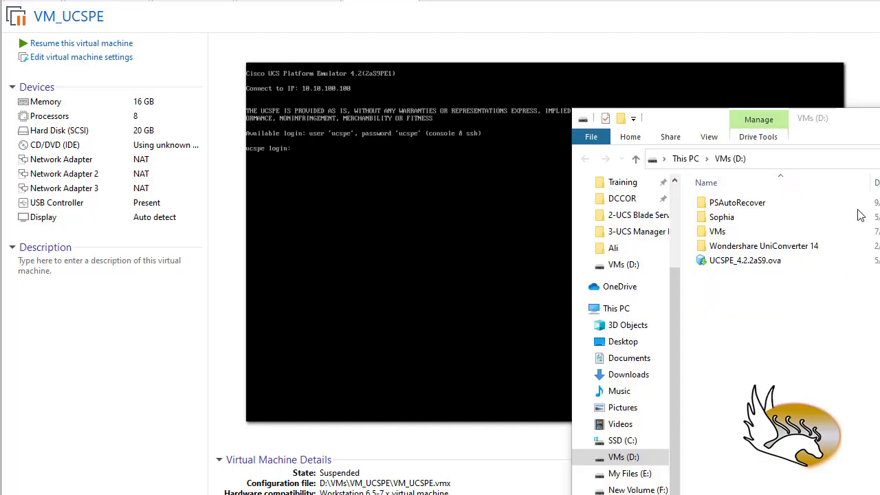
{"action": "left_click_drag", "start_coordinate": [854, 126], "coordinate": [532, 27]}
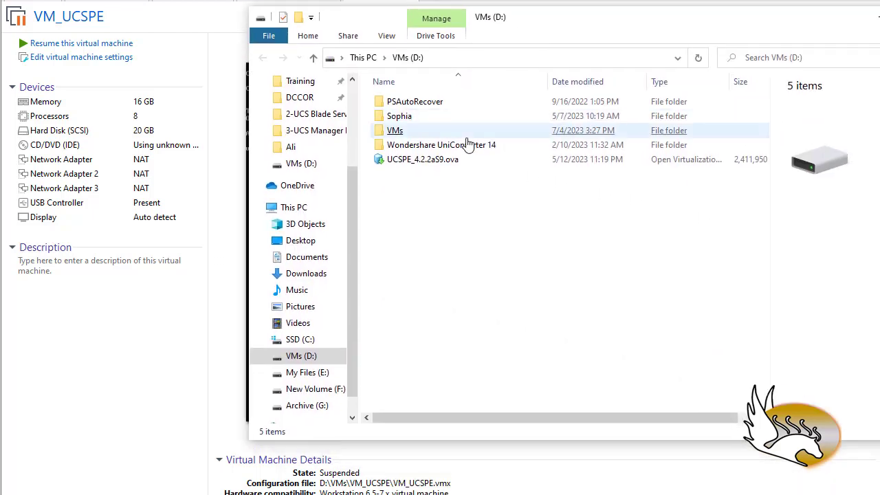
{"action": "left_click", "coordinate": [438, 160]}
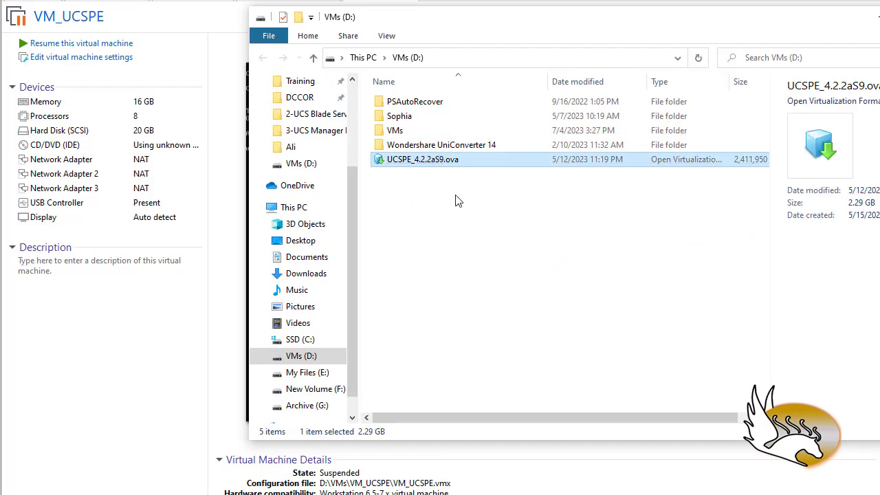
{"action": "left_click", "coordinate": [232, 303]}
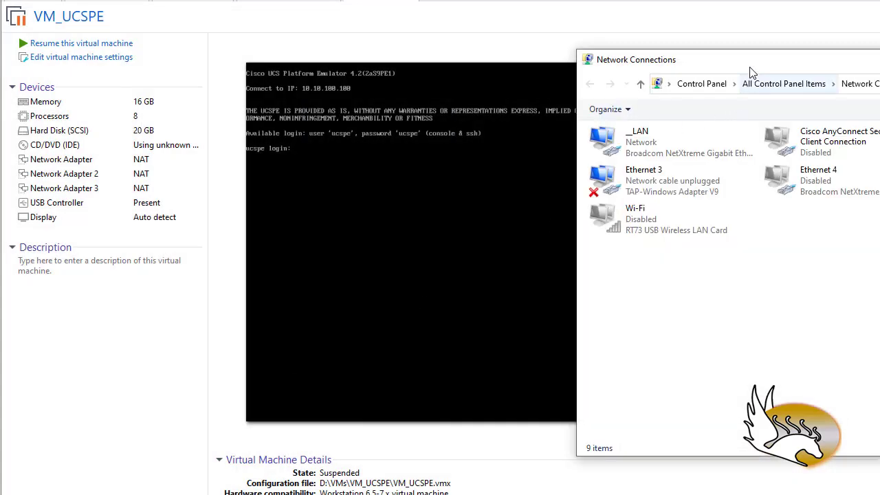
Check the IPv4 connection details of VMware Network Adapter VMnet1 in Windows Network Connections, and close the window.
{"action": "left_click_drag", "start_coordinate": [750, 66], "coordinate": [334, 29]}
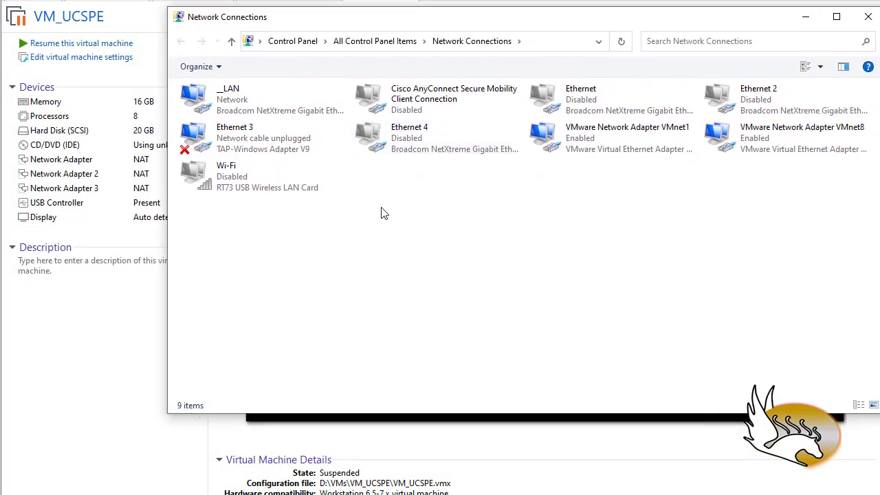
{"action": "left_click", "coordinate": [241, 140]}
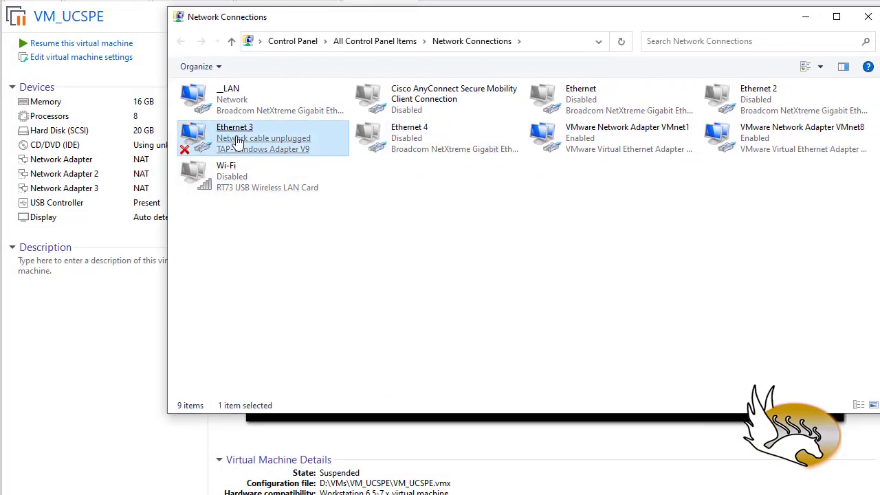
{"action": "left_click", "coordinate": [241, 99]}
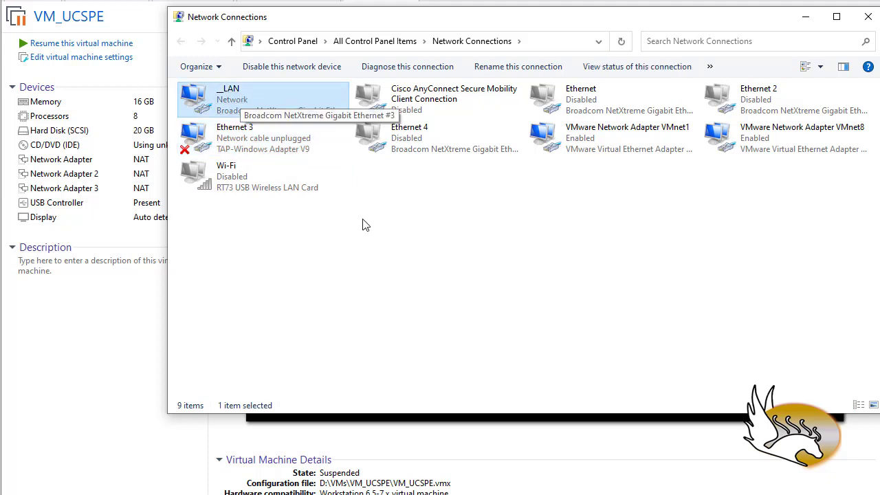
{"action": "left_click", "coordinate": [591, 152]}
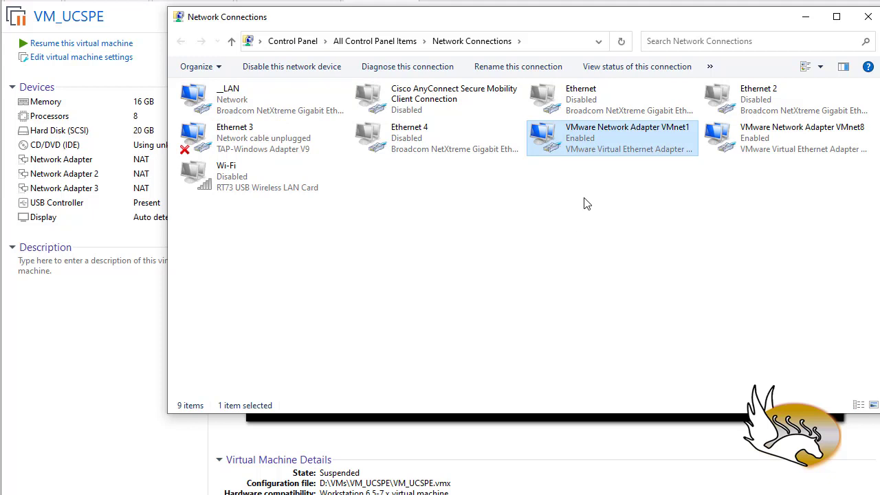
{"action": "double_click", "coordinate": [598, 140]}
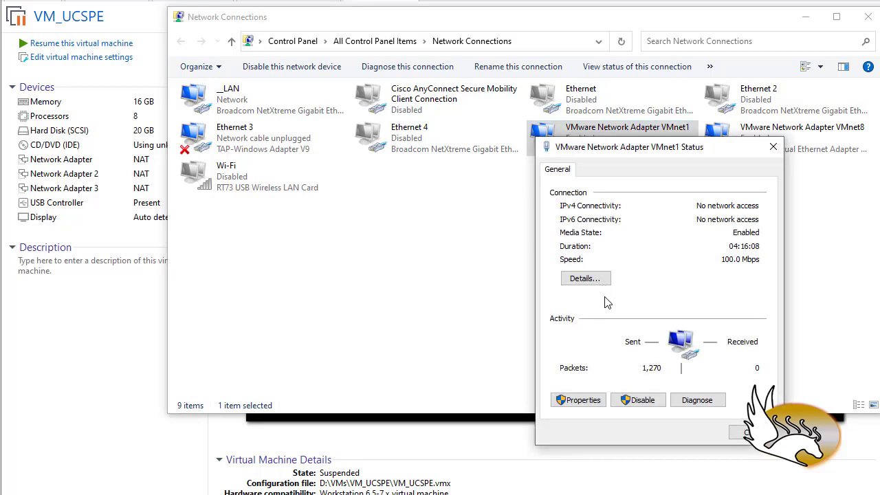
{"action": "left_click", "coordinate": [585, 278]}
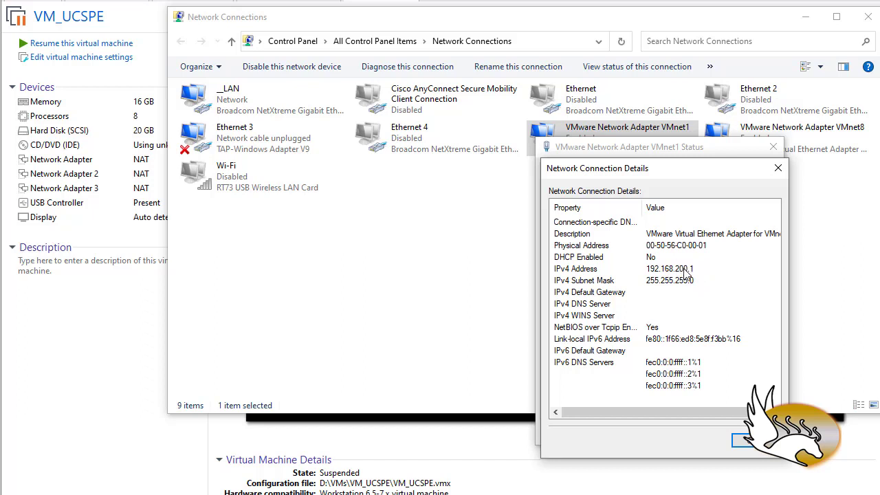
{"action": "left_click", "coordinate": [735, 438]}
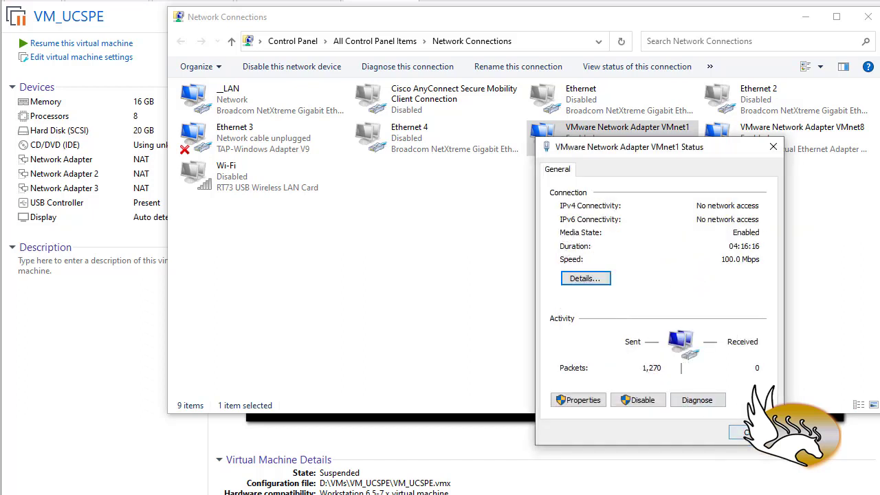
{"action": "left_click", "coordinate": [739, 433]}
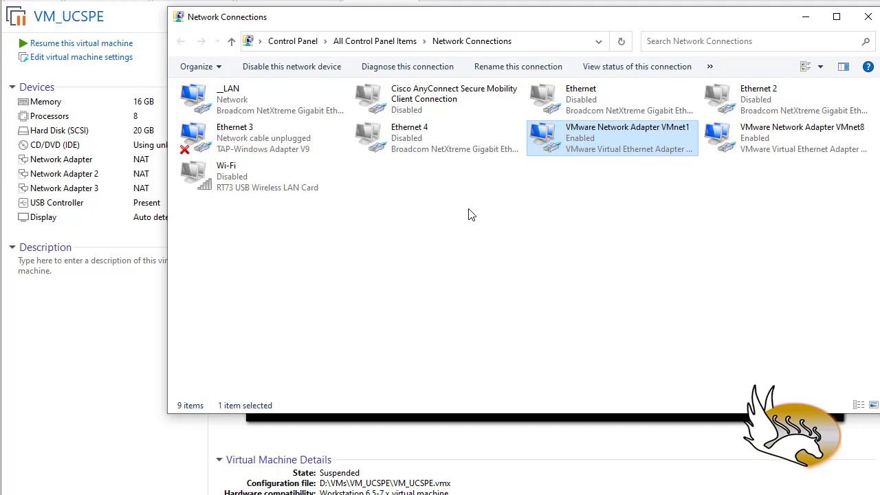
{"action": "left_click", "coordinate": [866, 17]}
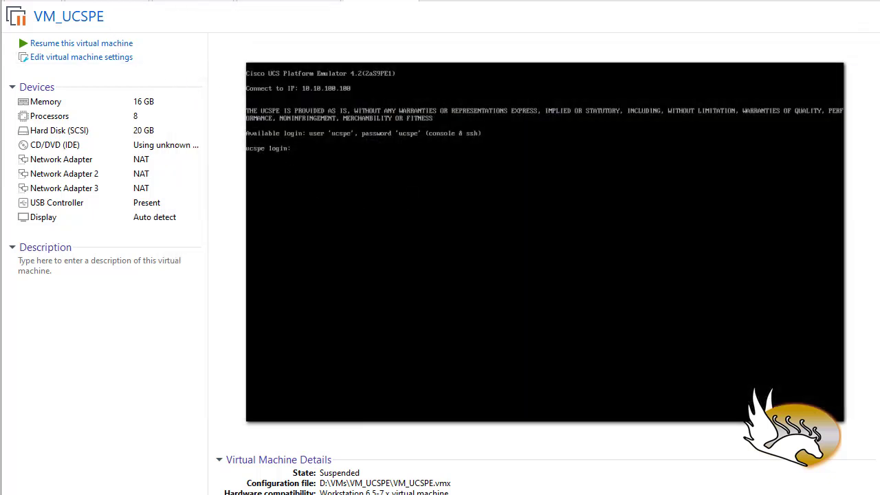
Open the Virtual Network Editor in VMware Workstation and unlock its settings with administrator privileges.
{"action": "left_click", "coordinate": [34, 0]}
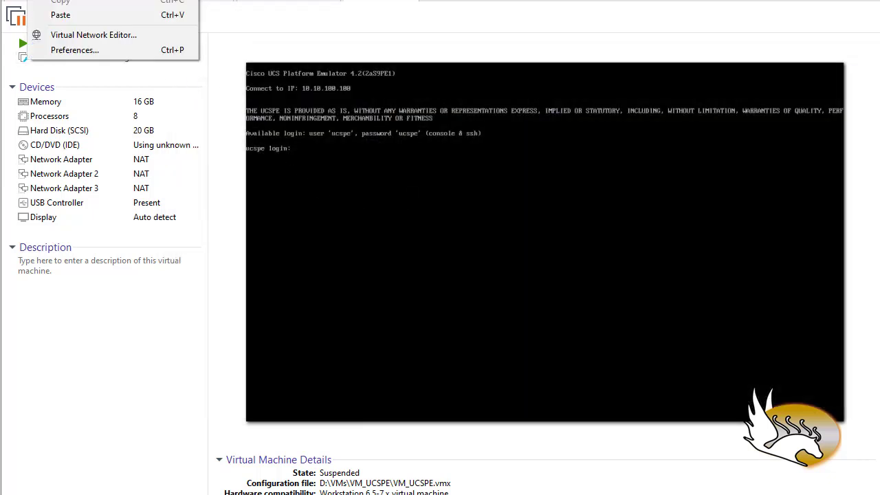
{"action": "left_click", "coordinate": [113, 32]}
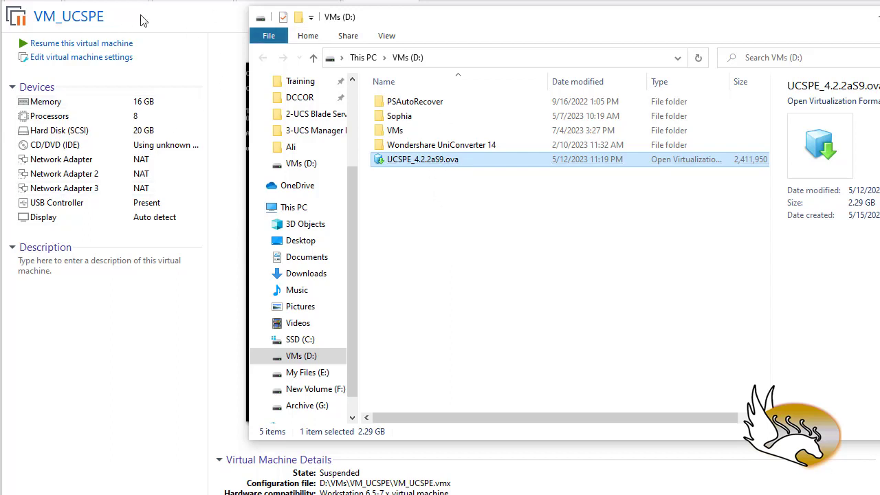
{"action": "left_click", "coordinate": [40, 0]}
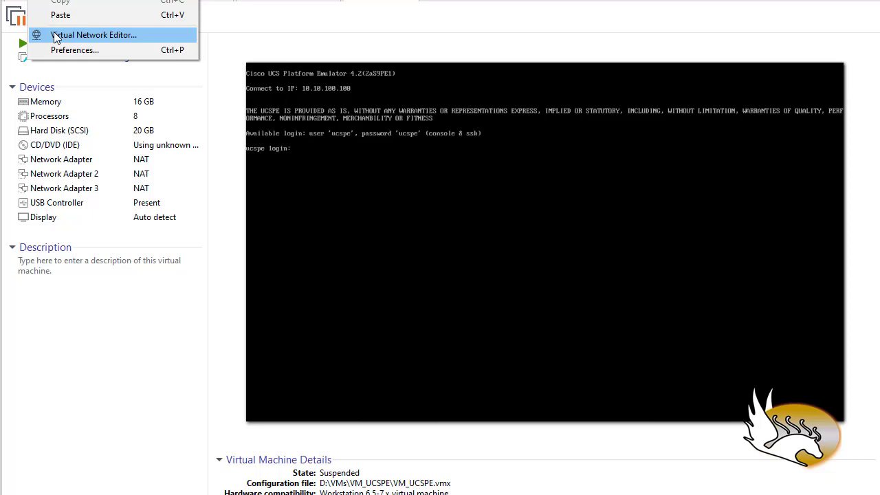
{"action": "left_click", "coordinate": [122, 43]}
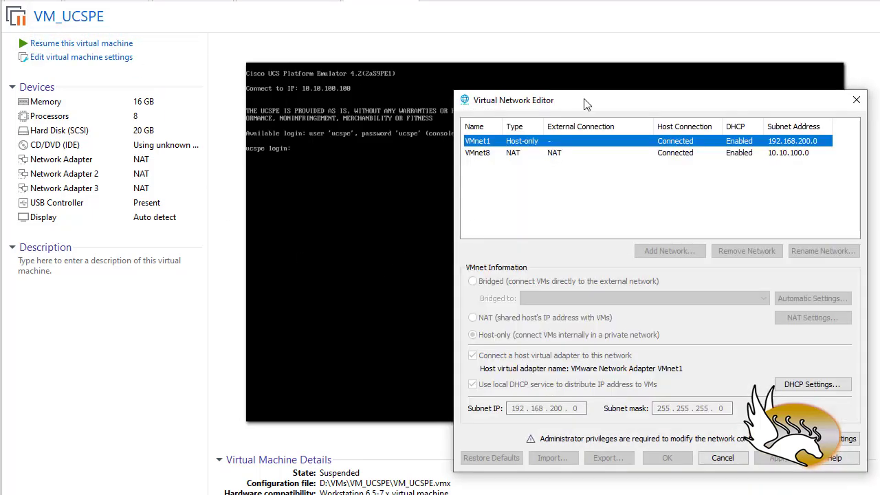
{"action": "left_click_drag", "start_coordinate": [593, 43], "coordinate": [424, 54]}
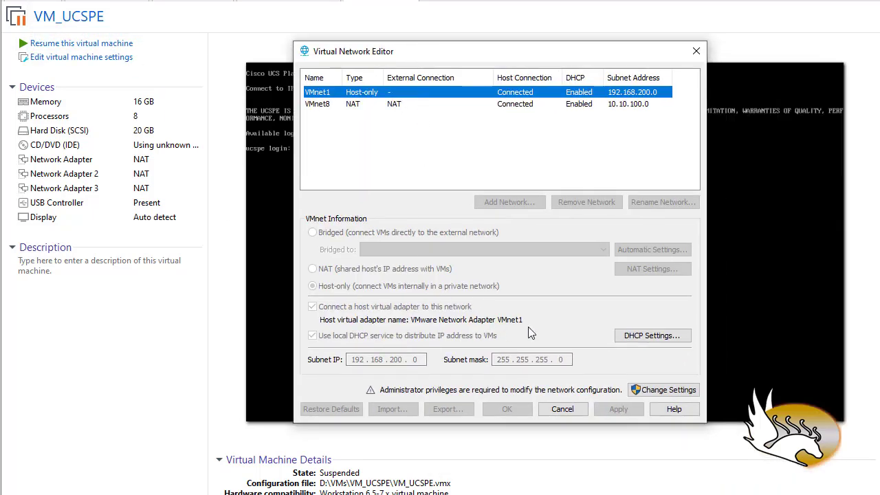
{"action": "left_click", "coordinate": [661, 389]}
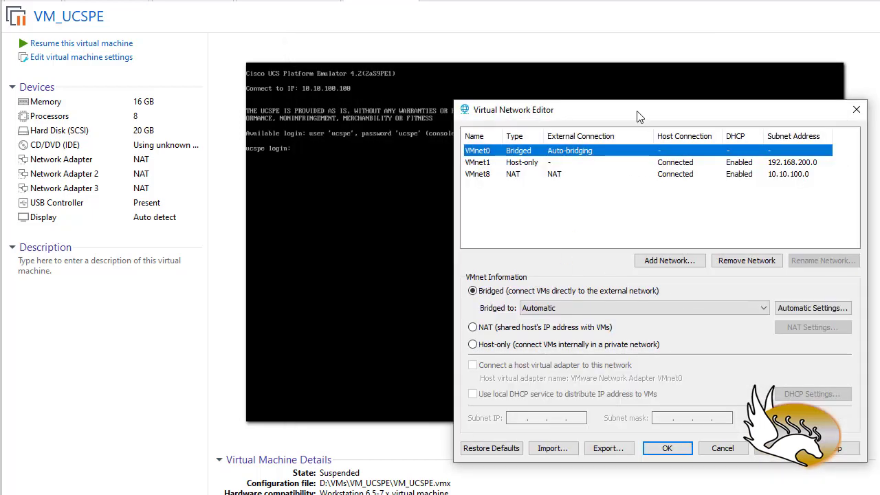
{"action": "left_click_drag", "start_coordinate": [638, 117], "coordinate": [557, 94]}
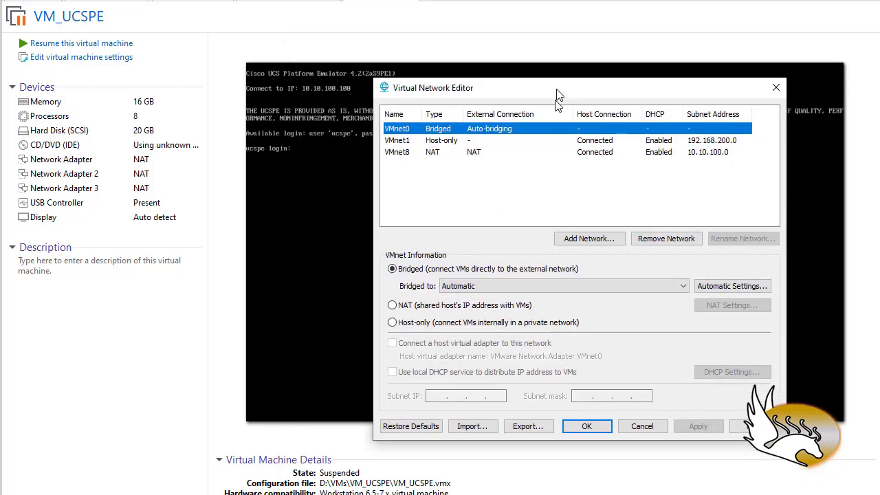
Set the subnet IP of the host-only network VMnet1 to 10.10.200.0 and apply the change.
{"action": "left_click", "coordinate": [398, 141]}
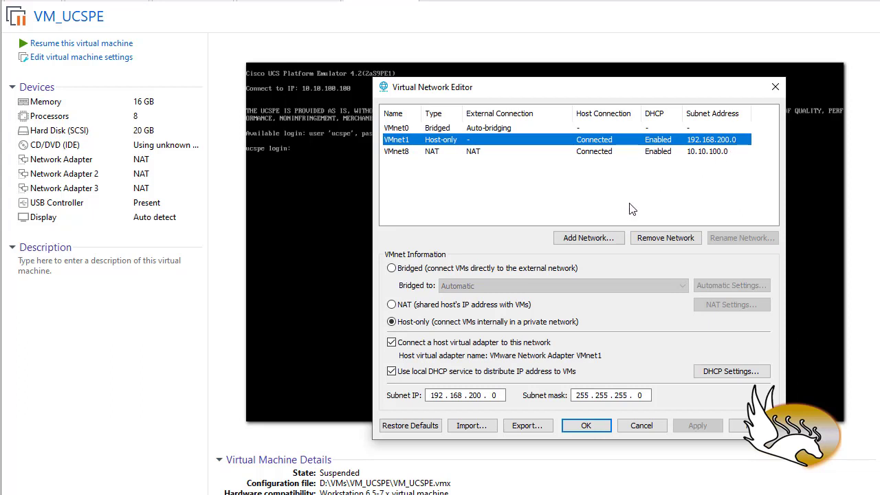
{"action": "double_click", "coordinate": [435, 397]}
{"action": "type", "text": "10 . "}
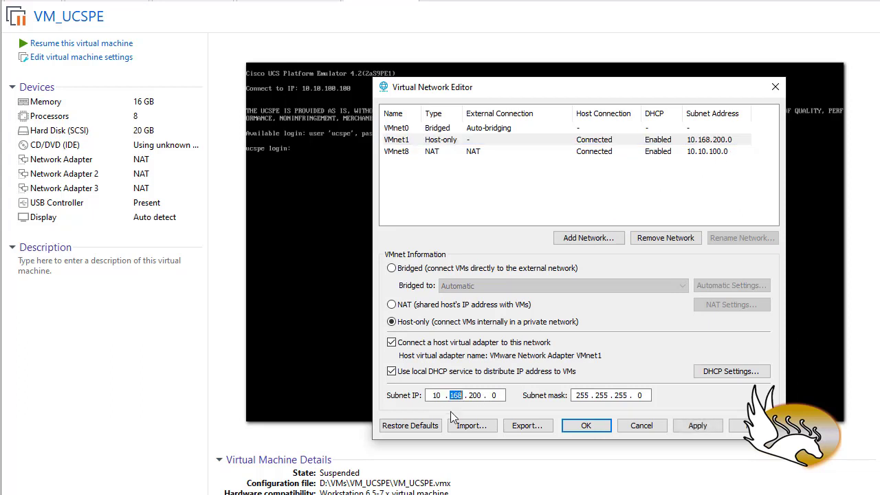
{"action": "type", "text": "10"}
{"action": "left_click", "coordinate": [694, 425]}
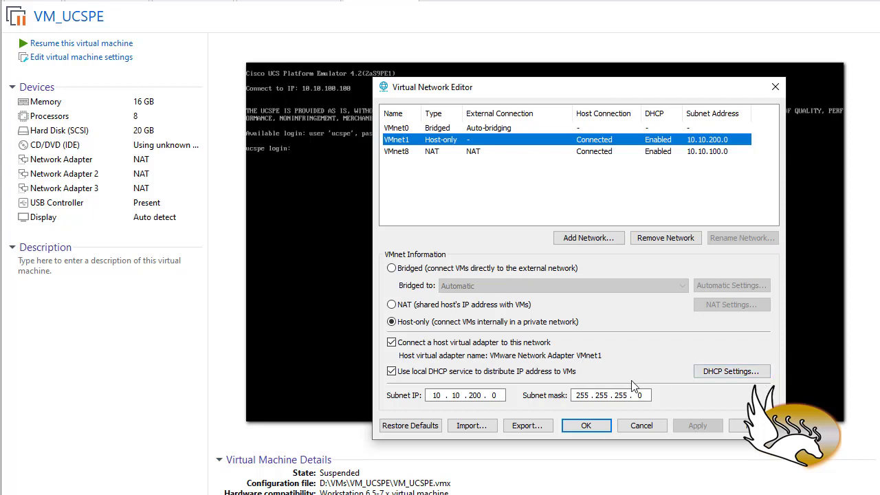
Set the starting IP address of VMnet1's DHCP range to 10.10.200.11, and save the network configuration.
{"action": "left_click", "coordinate": [753, 373]}
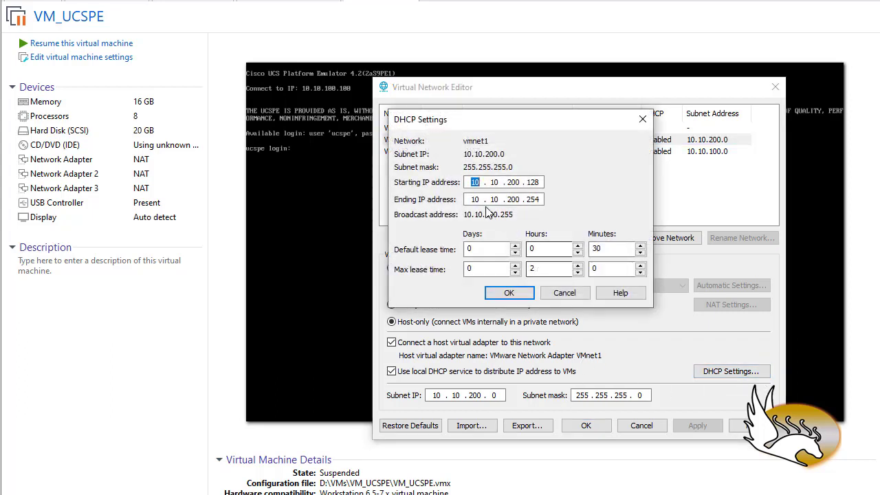
{"action": "double_click", "coordinate": [536, 182]}
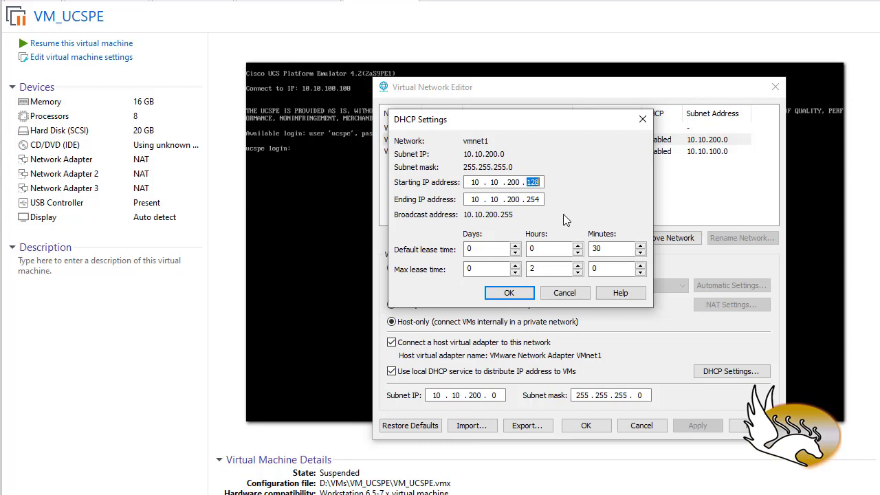
{"action": "type", "text": "11"}
{"action": "left_click", "coordinate": [509, 292]}
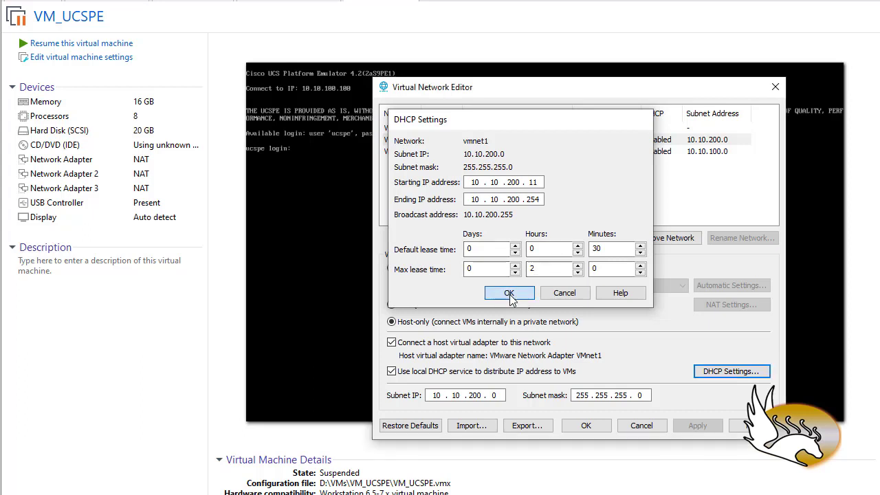
{"action": "left_click", "coordinate": [698, 426]}
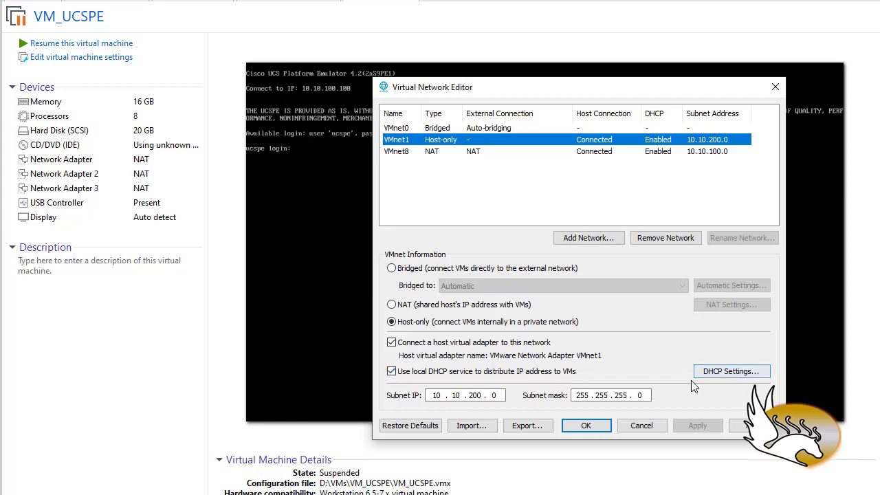
{"action": "left_click", "coordinate": [594, 427]}
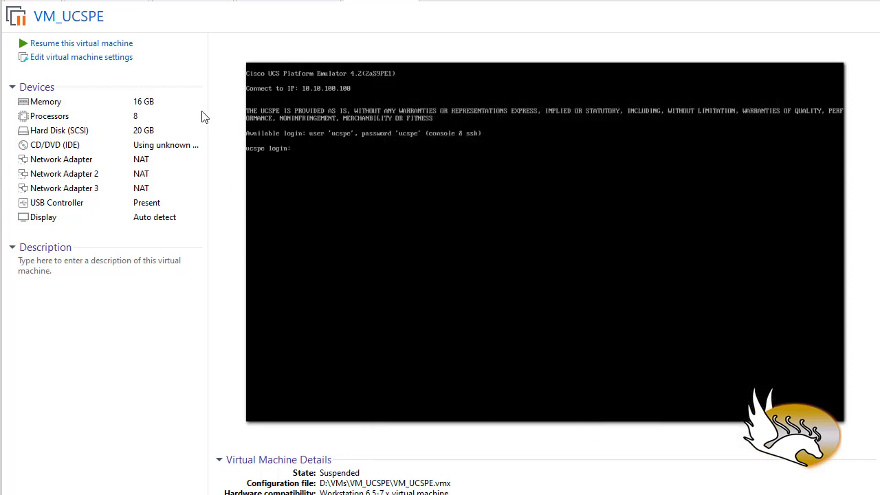
Open UCSPE_4.2.2aS9.ova from the VMs (D:) drive to import it as a new virtual machine.
{"action": "left_click", "coordinate": [15, 1]}
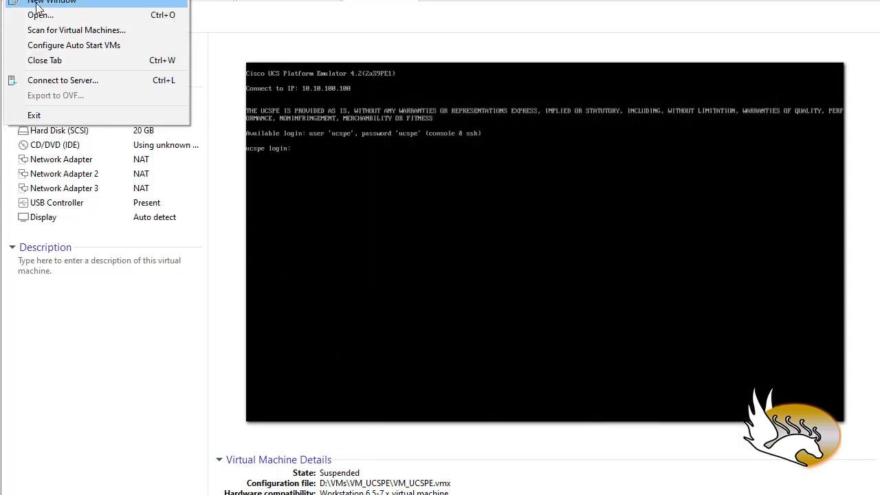
{"action": "left_click", "coordinate": [72, 0]}
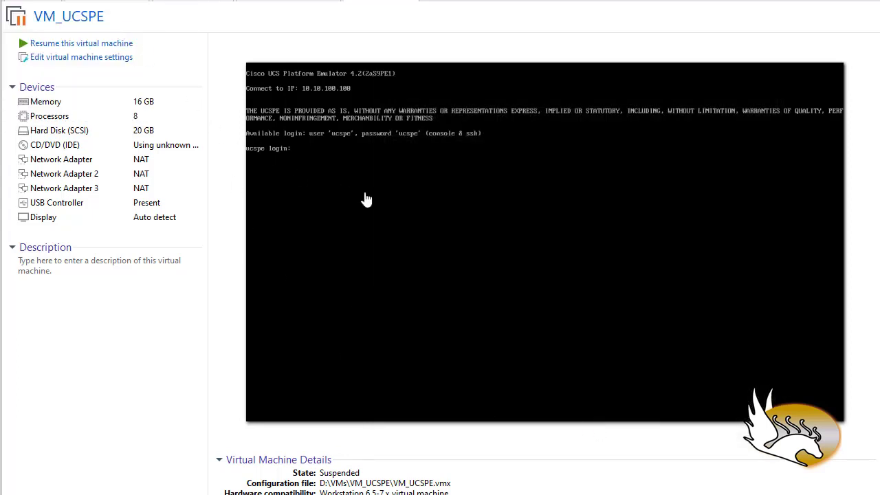
{"action": "left_click", "coordinate": [556, 375]}
{"action": "left_click", "coordinate": [16, 0]}
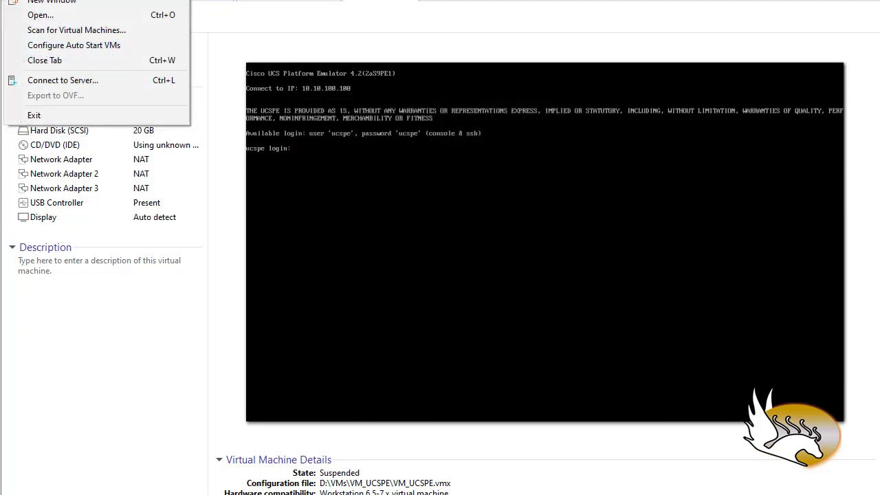
{"action": "left_click", "coordinate": [31, 15]}
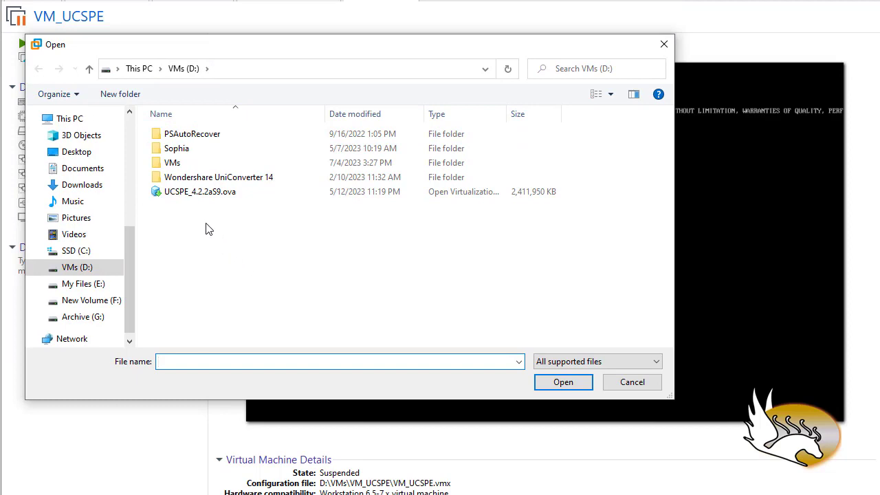
{"action": "double_click", "coordinate": [194, 193]}
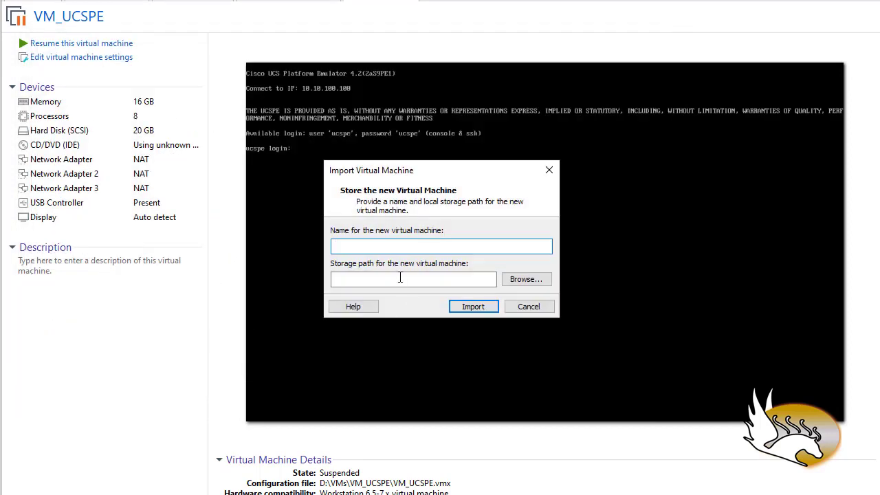
Name the new virtual machine VM_UCSP_2 and browse to the VMs folder on the VMs (D:) drive for its storage path.
{"action": "type", "text": "VM_UCSP_2"}
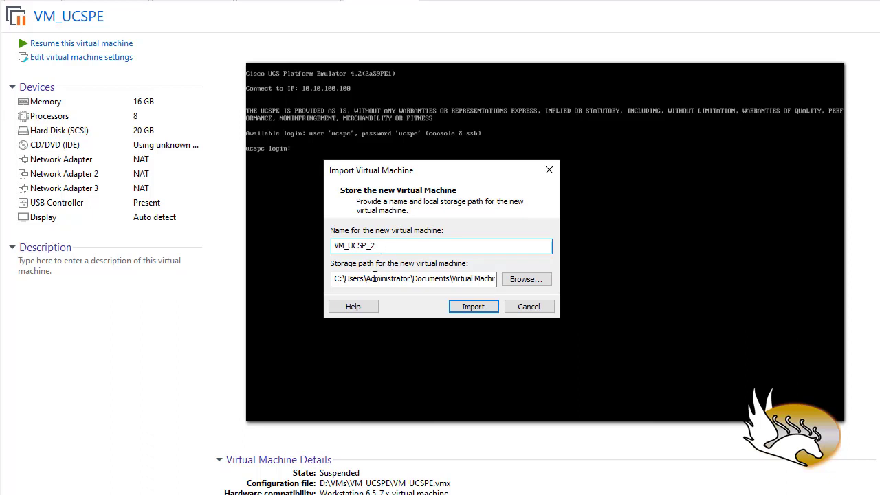
{"action": "left_click", "coordinate": [520, 283]}
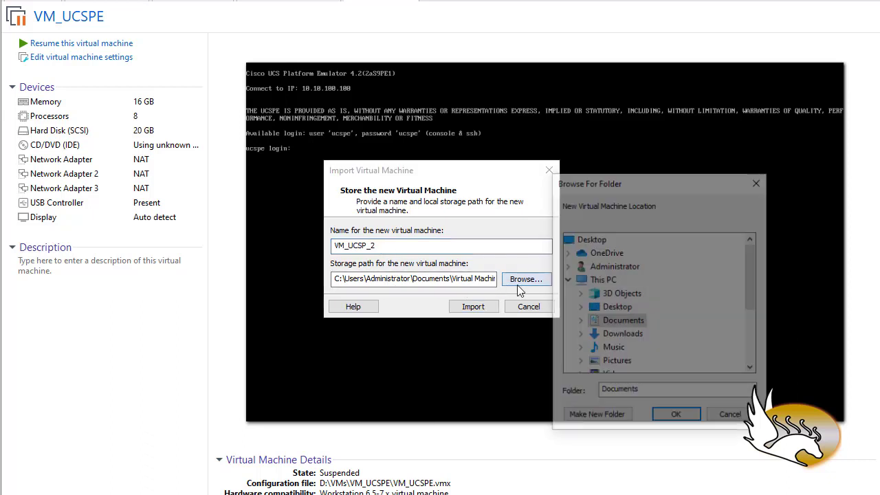
{"action": "scroll", "coordinate": [600, 296], "scroll_direction": "down", "scroll_amount": 3}
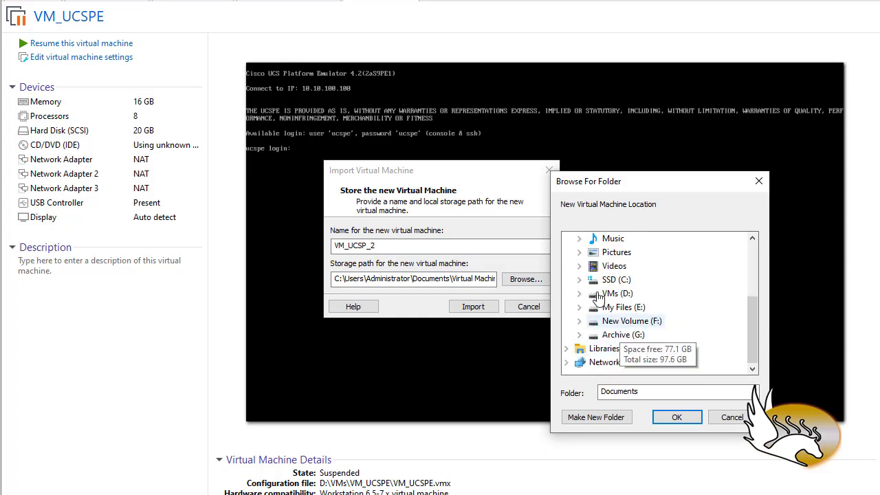
{"action": "left_click", "coordinate": [581, 294]}
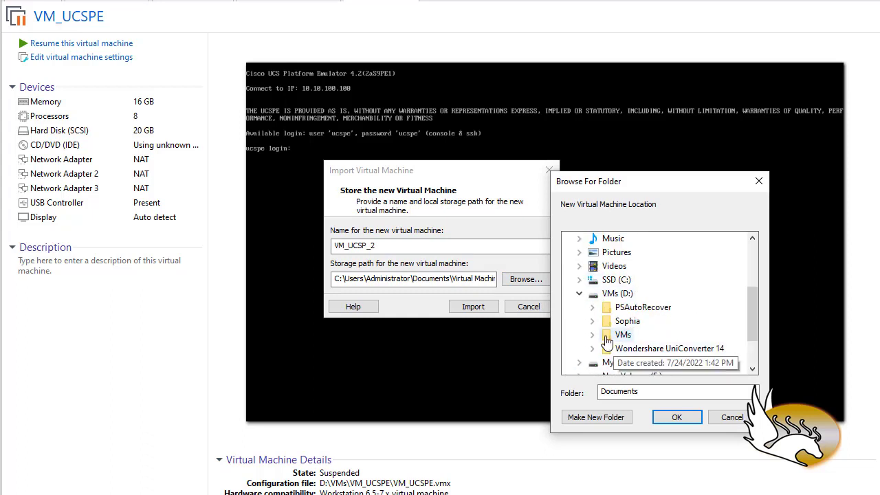
{"action": "double_click", "coordinate": [607, 336]}
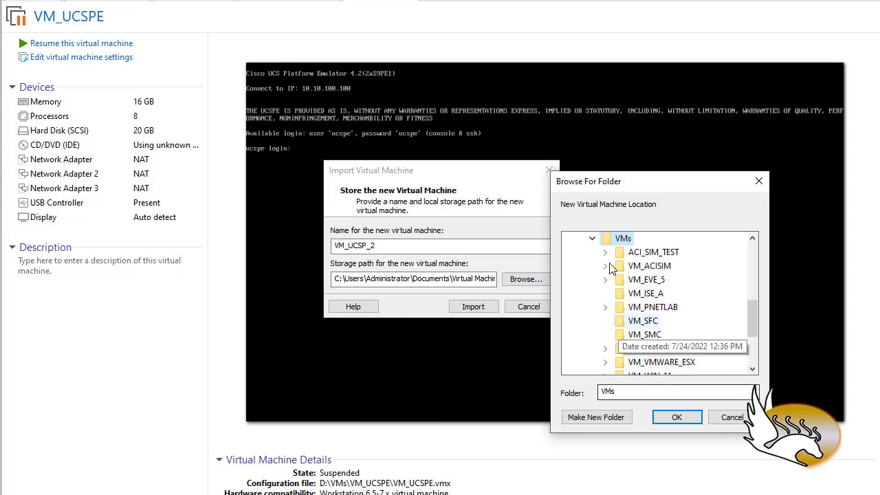
Create a folder named VM_UCSPE_2 inside the VMs folder as the storage path and import the virtual machine.
{"action": "left_click", "coordinate": [612, 419]}
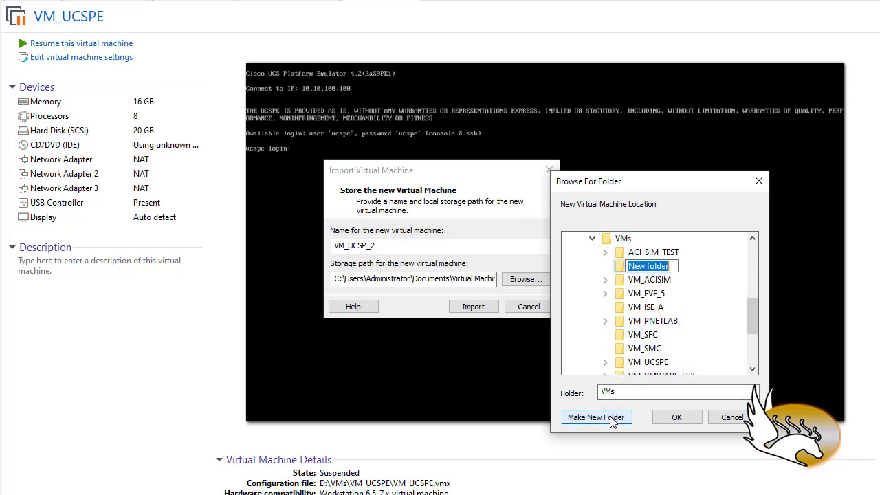
{"action": "type", "text": "VM"}
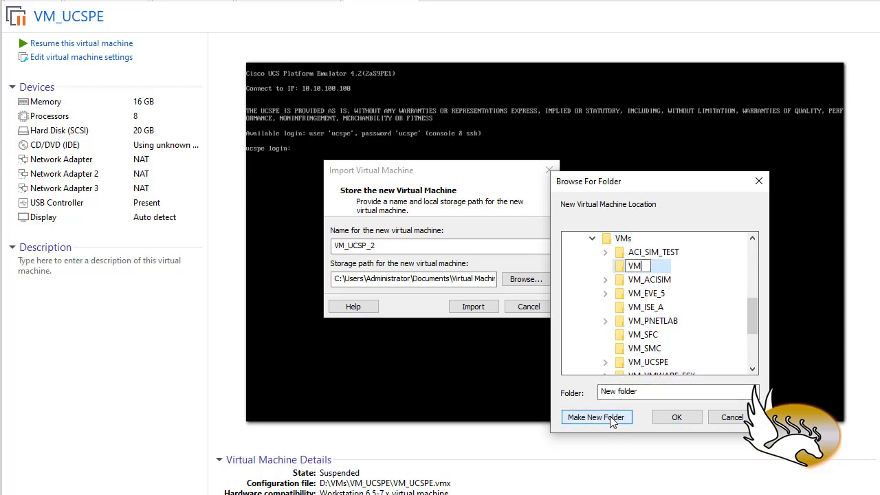
{"action": "type", "text": "_UCSPE_2"}
{"action": "key", "text": "Return"}
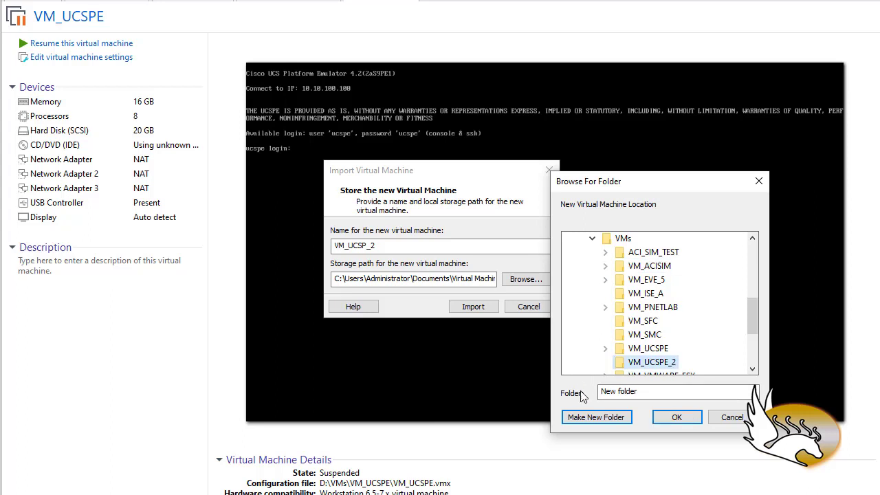
{"action": "left_click", "coordinate": [674, 421]}
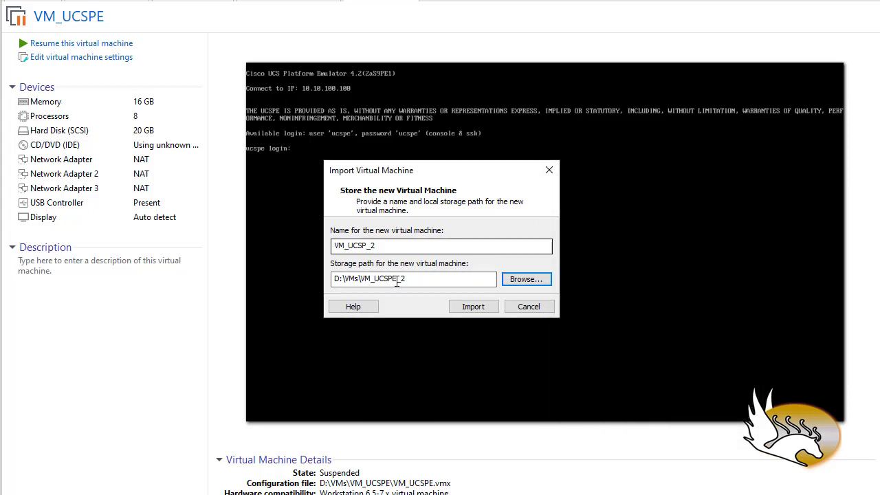
{"action": "left_click", "coordinate": [474, 309]}
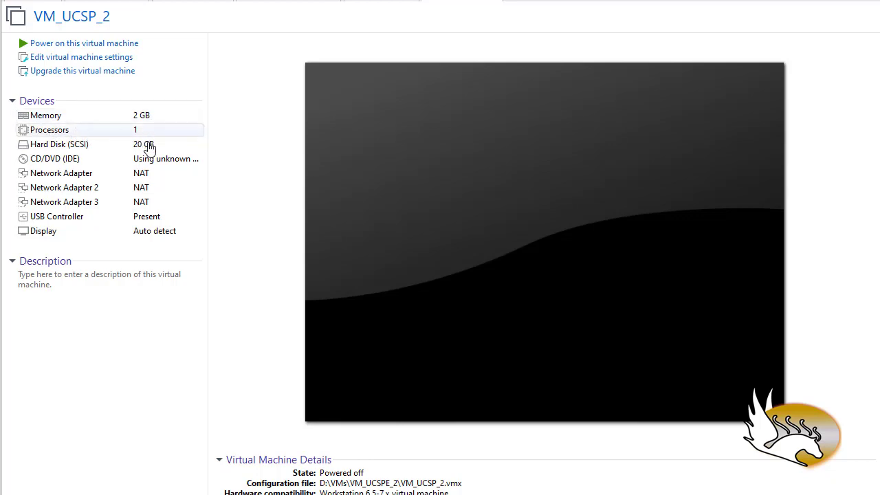
Set the memory of VM_UCSP_2 to 8192 MB and its processors to 2 with 4 cores each.
{"action": "left_click", "coordinate": [95, 118]}
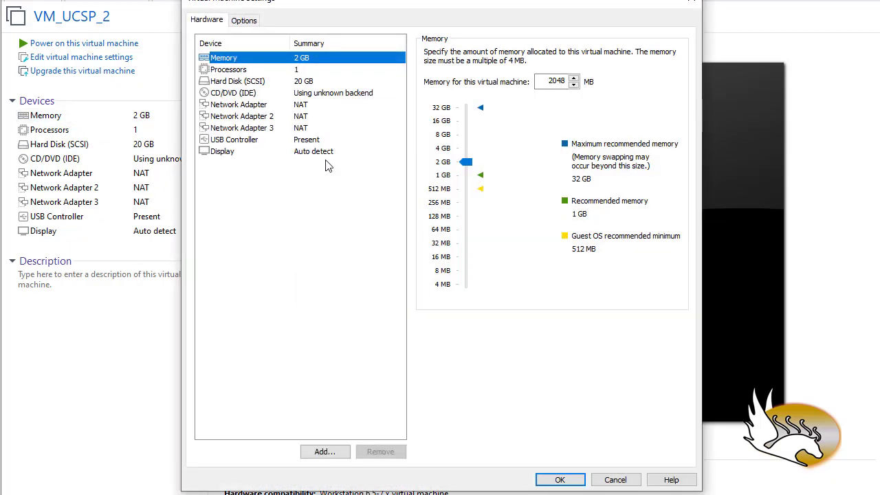
{"action": "left_click", "coordinate": [435, 135]}
{"action": "left_click", "coordinate": [234, 71]}
{"action": "left_click", "coordinate": [579, 56]}
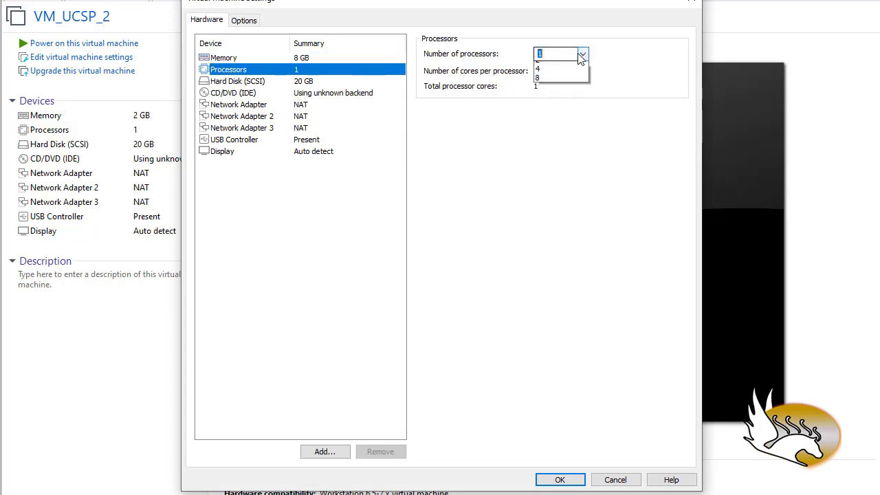
{"action": "left_click", "coordinate": [565, 76]}
{"action": "left_click", "coordinate": [583, 72]}
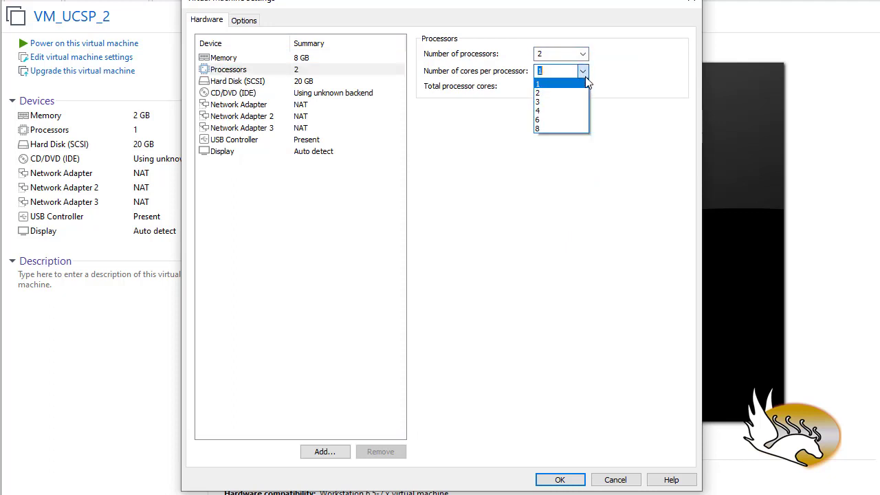
{"action": "left_click", "coordinate": [568, 110]}
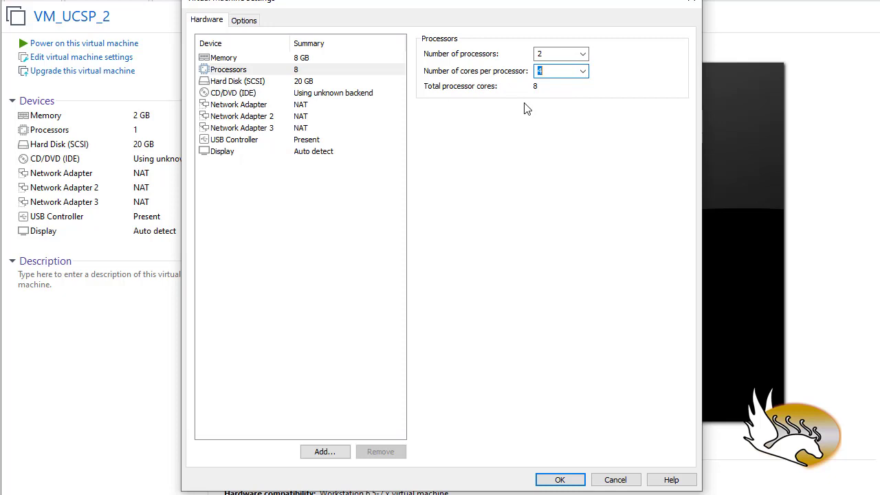
Connect the first network adapter to the custom virtual network VMnet1 (Host-only).
{"action": "left_click", "coordinate": [300, 107]}
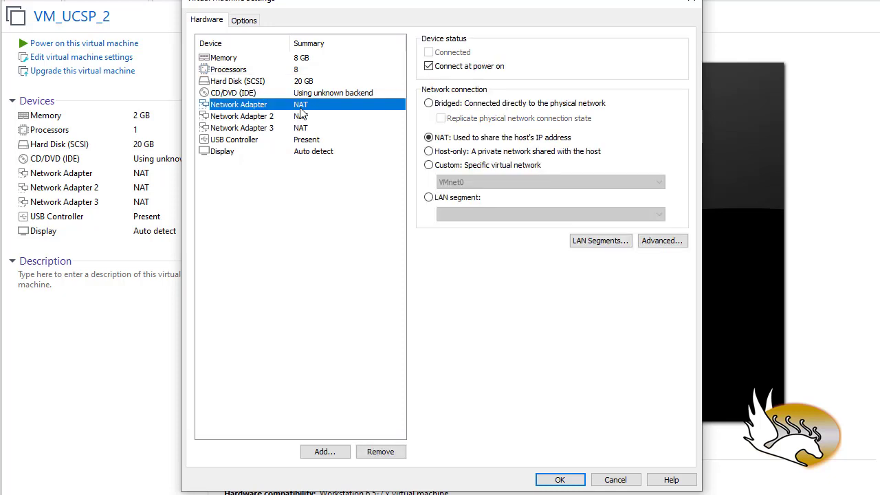
{"action": "left_click", "coordinate": [429, 166]}
{"action": "left_click", "coordinate": [467, 182]}
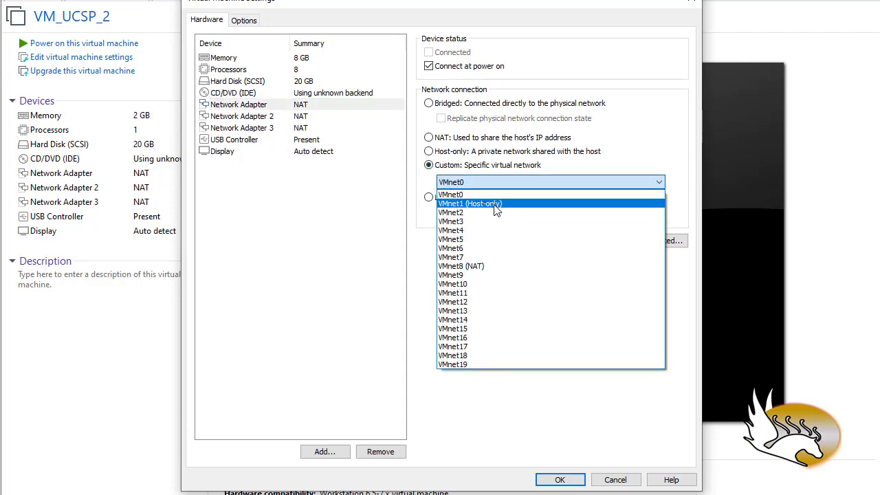
{"action": "left_click", "coordinate": [495, 204]}
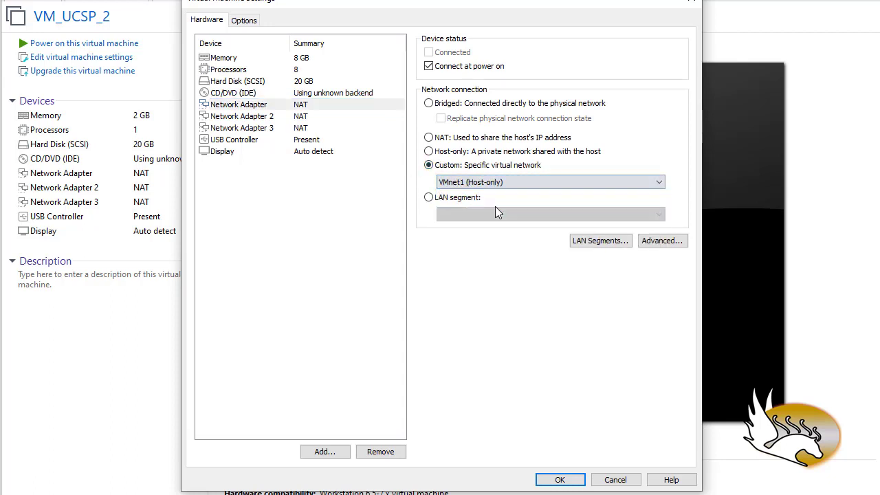
Set Network Adapter, Network Adapter 2 and Network Adapter 3 to the host-only connection.
{"action": "left_click", "coordinate": [429, 152]}
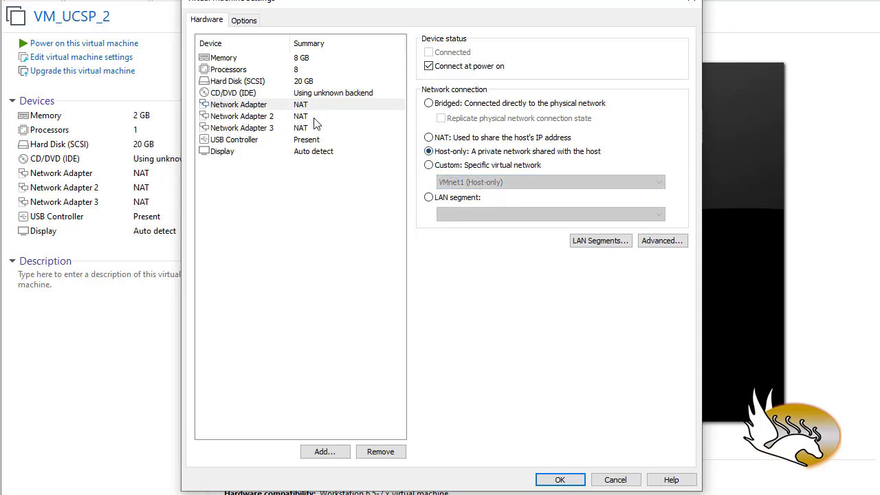
{"action": "left_click", "coordinate": [302, 118]}
{"action": "left_click", "coordinate": [442, 152]}
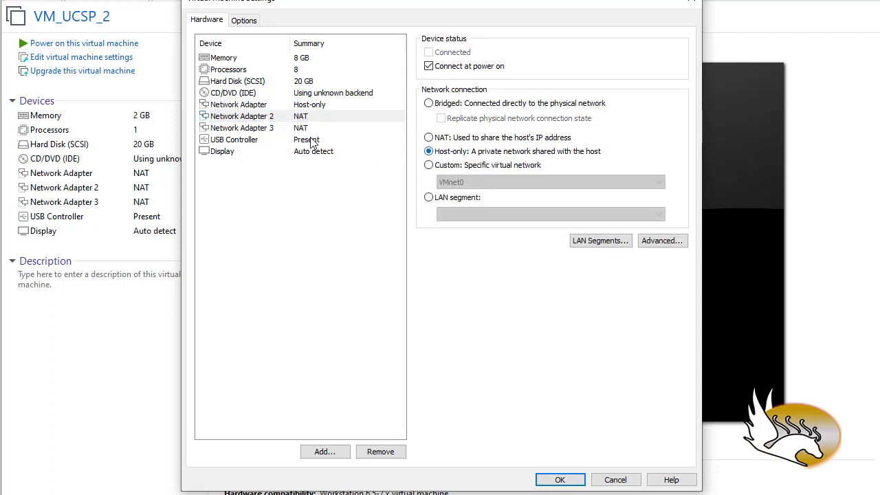
{"action": "left_click", "coordinate": [302, 128]}
{"action": "left_click", "coordinate": [451, 152]}
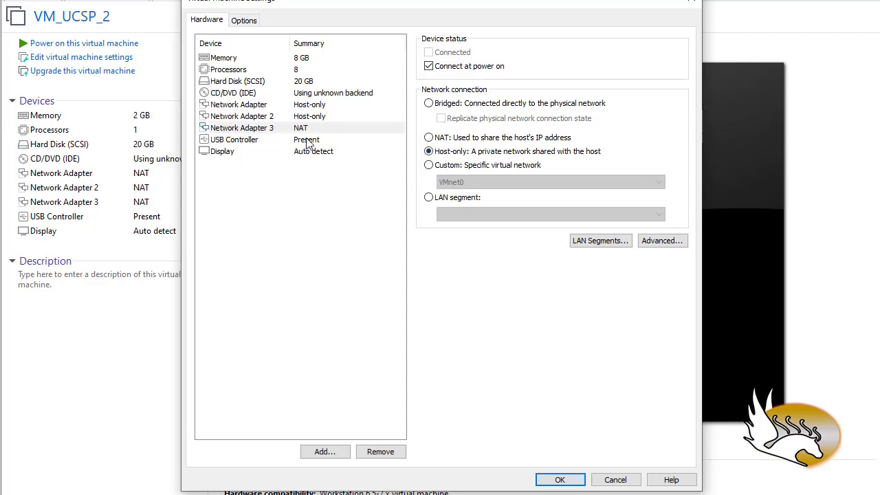
{"action": "left_click", "coordinate": [307, 117]}
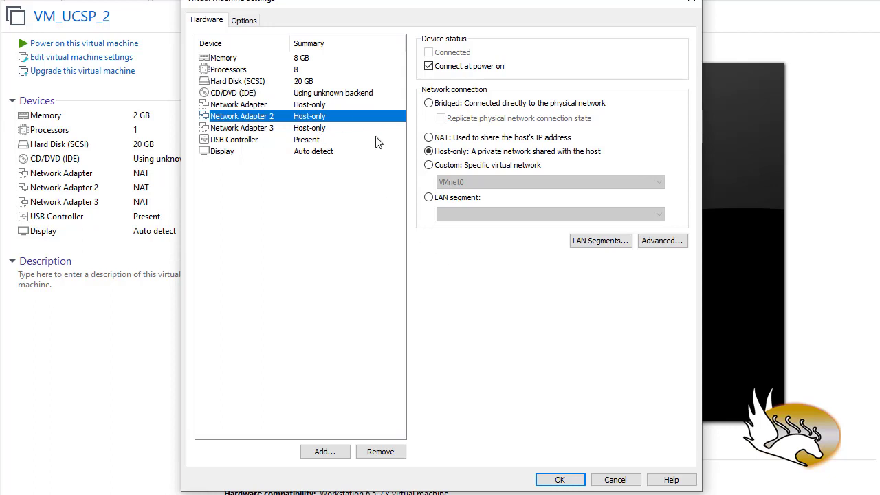
Review the memory, processor and hard disk settings, and the general, power, VMware Tools, appliance view and advanced options.
{"action": "left_click", "coordinate": [227, 60]}
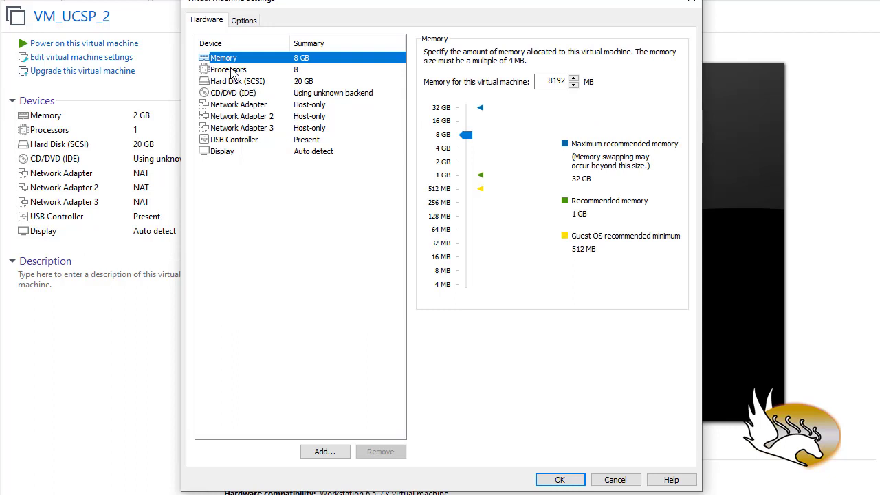
{"action": "left_click", "coordinate": [234, 72]}
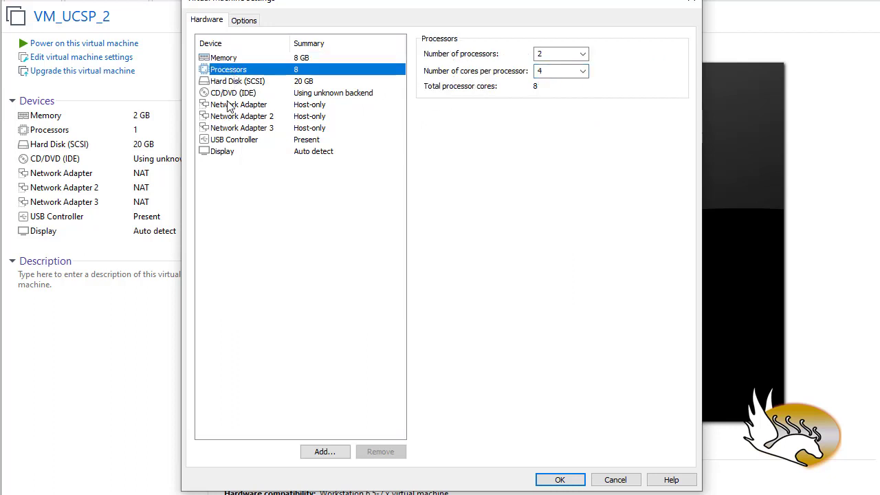
{"action": "left_click", "coordinate": [252, 82]}
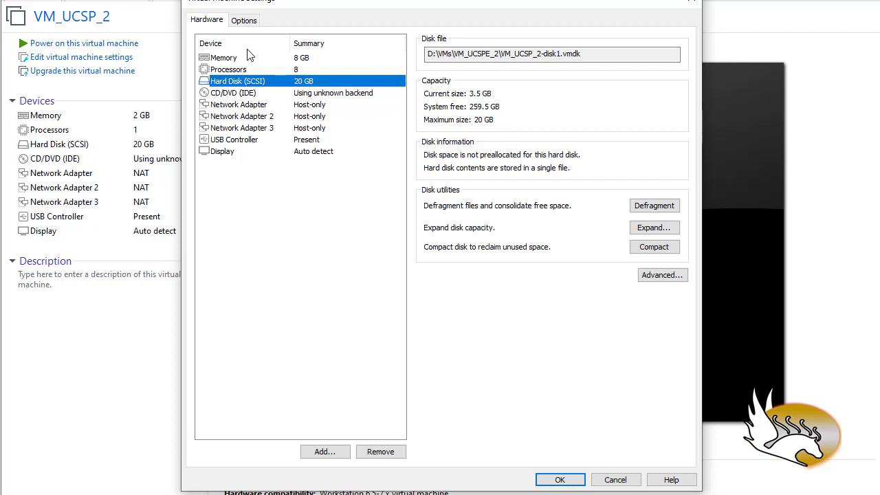
{"action": "left_click", "coordinate": [243, 21]}
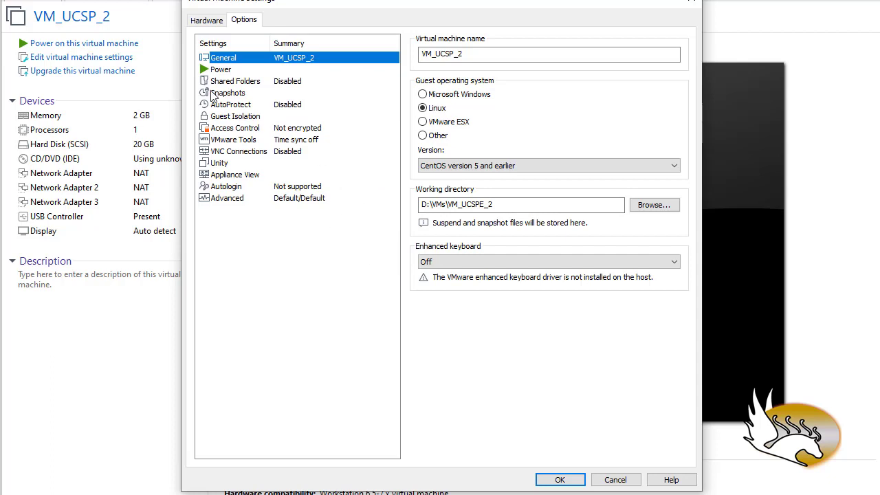
{"action": "left_click", "coordinate": [221, 70]}
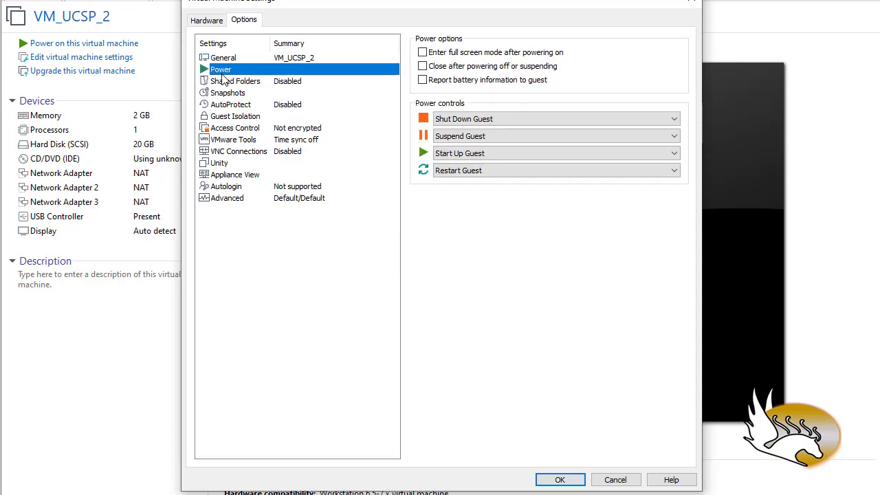
{"action": "left_click", "coordinate": [244, 141]}
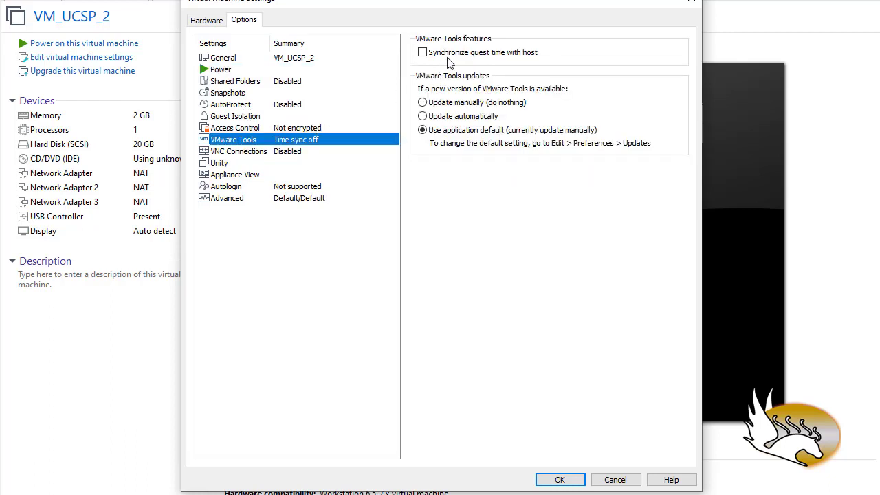
{"action": "left_click", "coordinate": [263, 178]}
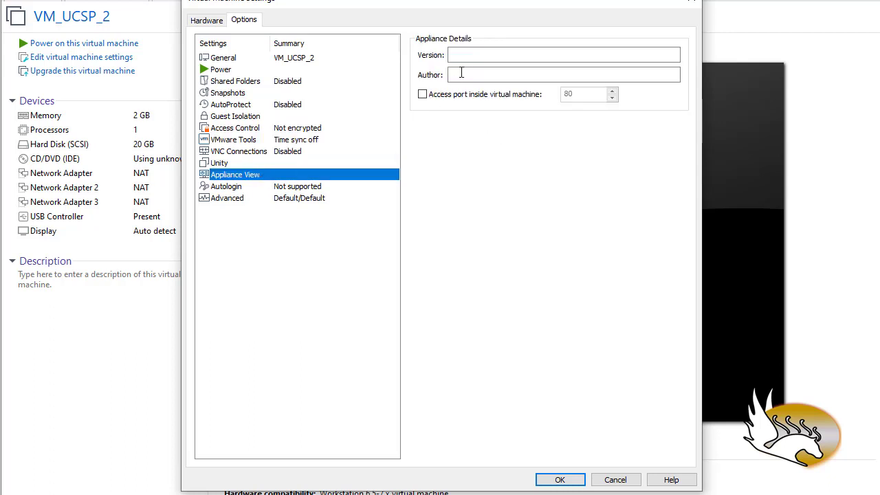
{"action": "left_click", "coordinate": [242, 206]}
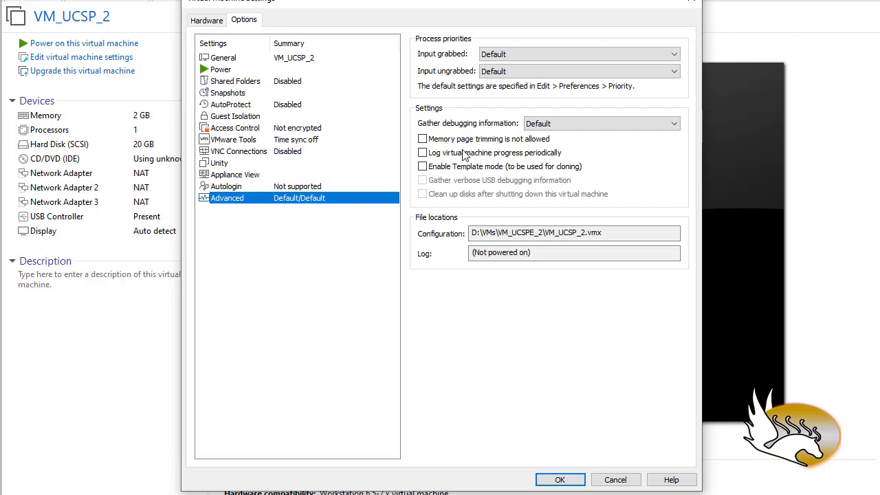
Save the virtual machine settings and power on VM_UCSP_2, bringing its console into focus.
{"action": "left_click", "coordinate": [565, 475]}
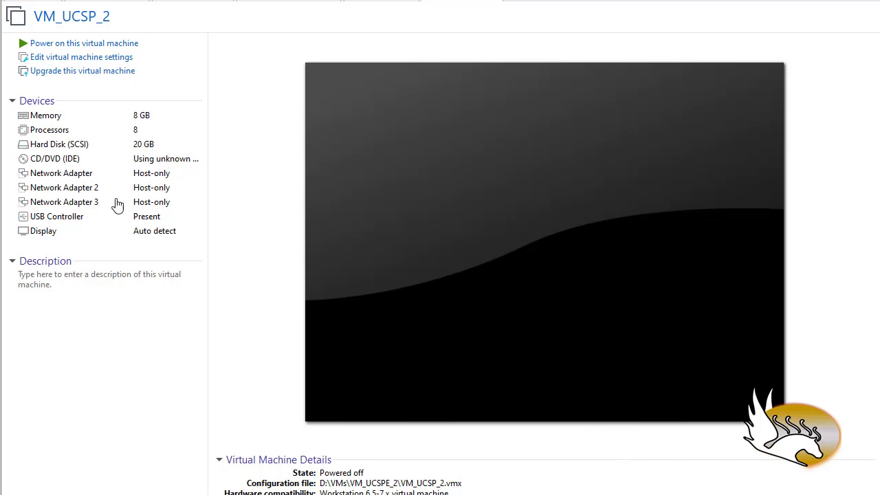
{"action": "left_click", "coordinate": [83, 44]}
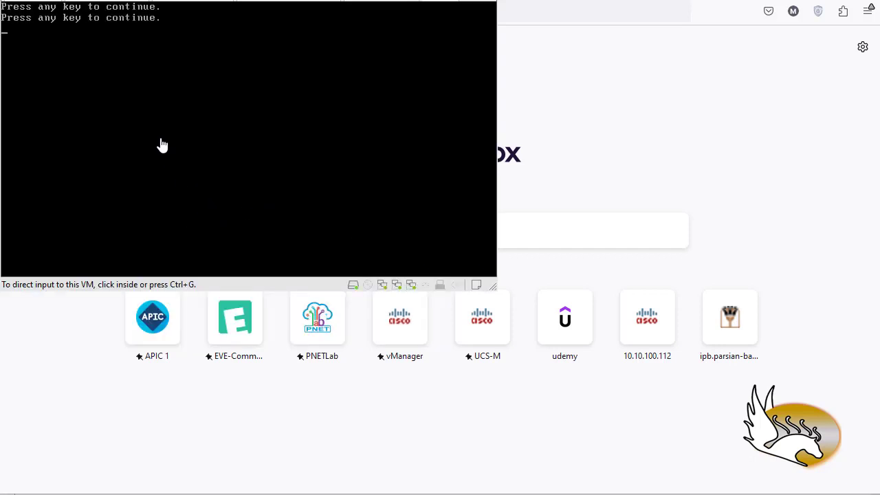
{"action": "left_click", "coordinate": [113, 92]}
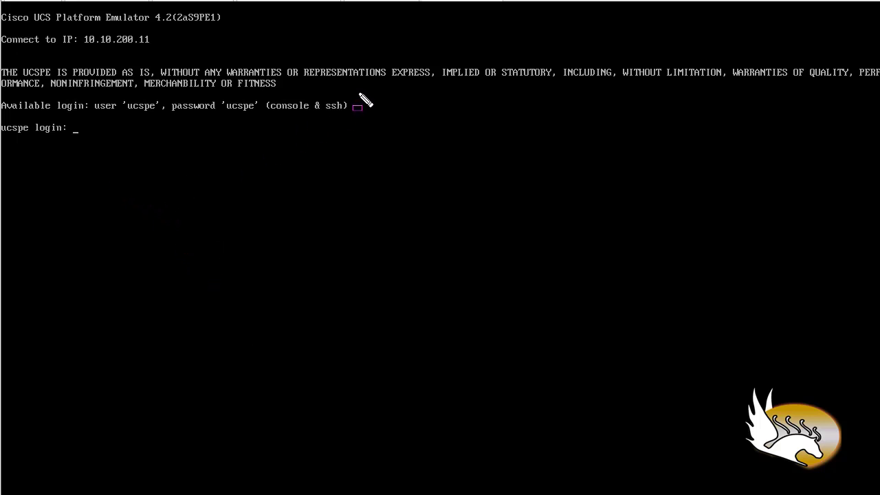
{"action": "left_click_drag", "start_coordinate": [361, 92], "coordinate": [262, 118]}
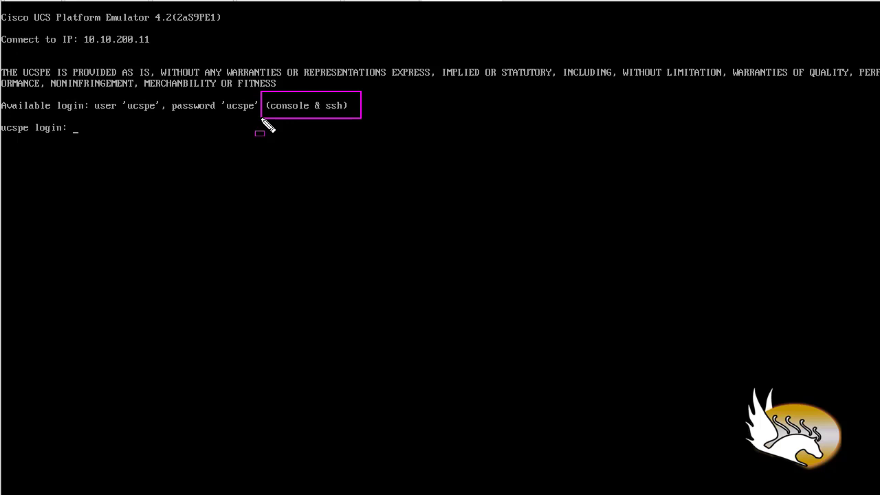
{"action": "left_click_drag", "start_coordinate": [261, 119], "coordinate": [89, 120]}
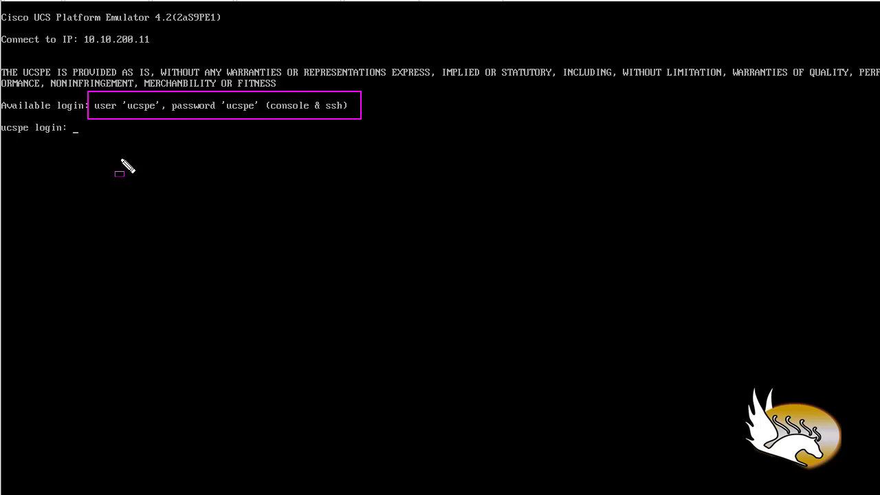
{"action": "left_click_drag", "start_coordinate": [158, 28], "coordinate": [75, 47]}
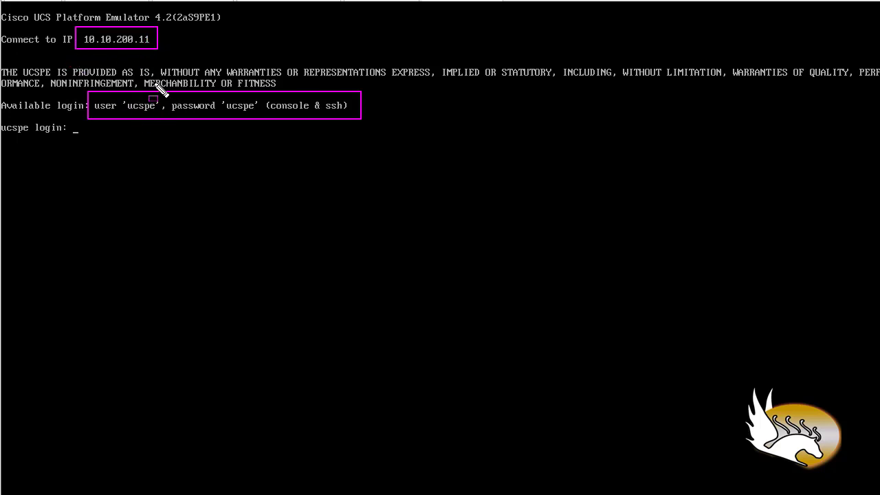
{"action": "key", "text": "Escape"}
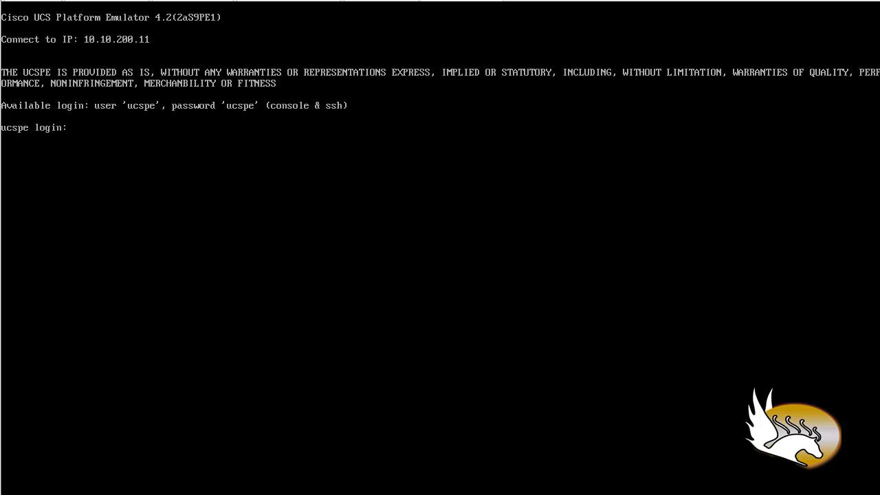
Log in to the emulator console with the default user name and its password.
{"action": "type", "text": "spe"}
{"action": "key", "text": "Return"}
{"action": "key", "text": "Return"}
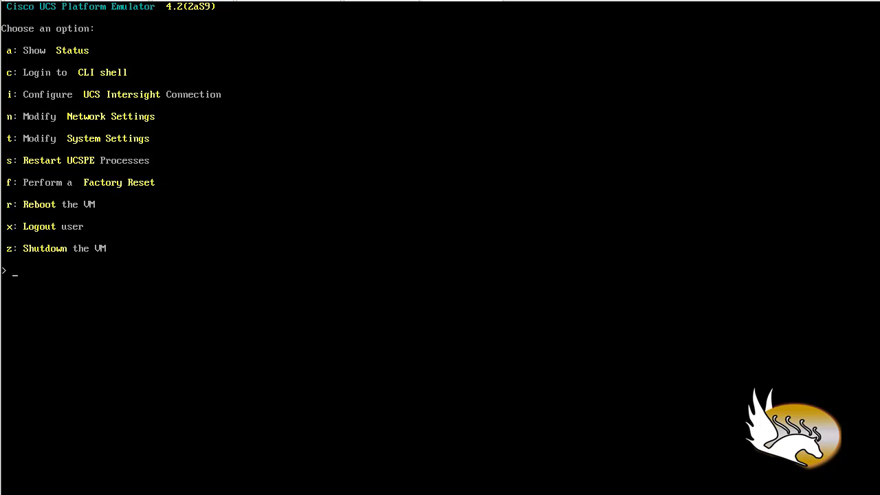
Choose to modify the network settings and connections, and set the network mode to Custom.
{"action": "type", "text": "n"}
{"action": "key", "text": "Return"}
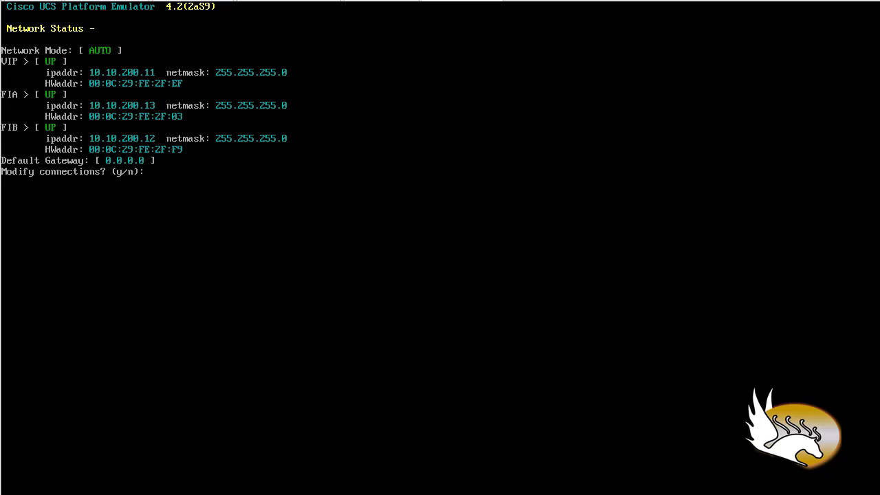
{"action": "type", "text": "y"}
{"action": "key", "text": "Return"}
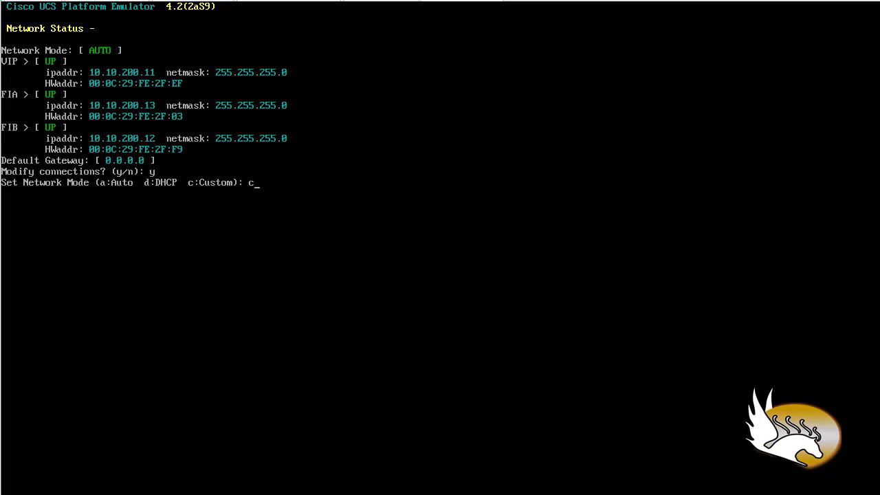
{"action": "key", "text": "Return"}
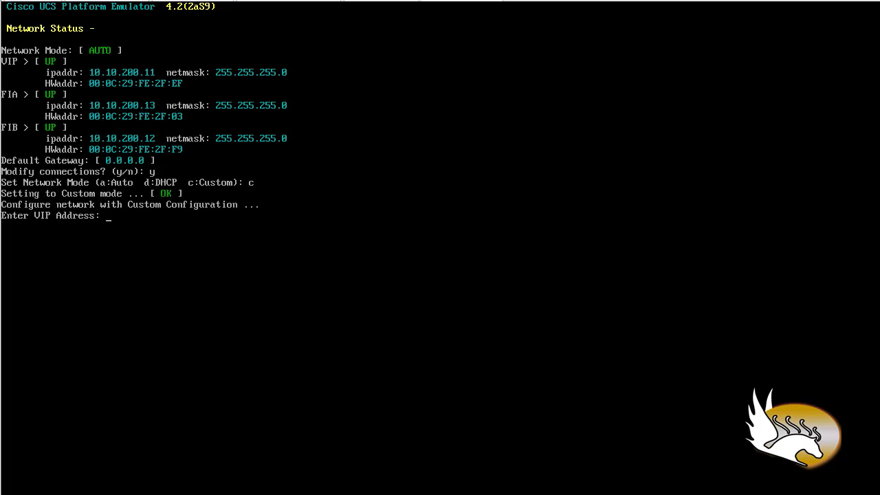
Set the VIP address to 10.10.200.200 with netmask 255.255.255.0.
{"action": "key", "text": "End"}
{"action": "key", "text": "Insert"}
{"action": "key", "text": "BackSpace"}
{"action": "key", "text": "BackSpace"}
{"action": "key", "text": "BackSpace"}
{"action": "key", "text": "BackSpace"}
{"action": "key", "text": "BackSpace"}
{"action": "key", "text": "BackSpace"}
{"action": "key", "text": "BackSpace"}
{"action": "type", "text": "10.10.20"}
{"action": "type", "text": "0."}
{"action": "type", "text": "1"}
{"action": "type", "text": "00"}
{"action": "key", "text": "BackSpace"}
{"action": "key", "text": "BackSpace"}
{"action": "key", "text": "BackSpace"}
{"action": "type", "text": "200"}
{"action": "key", "text": "Return"}
{"action": "type", "text": "255.255"}
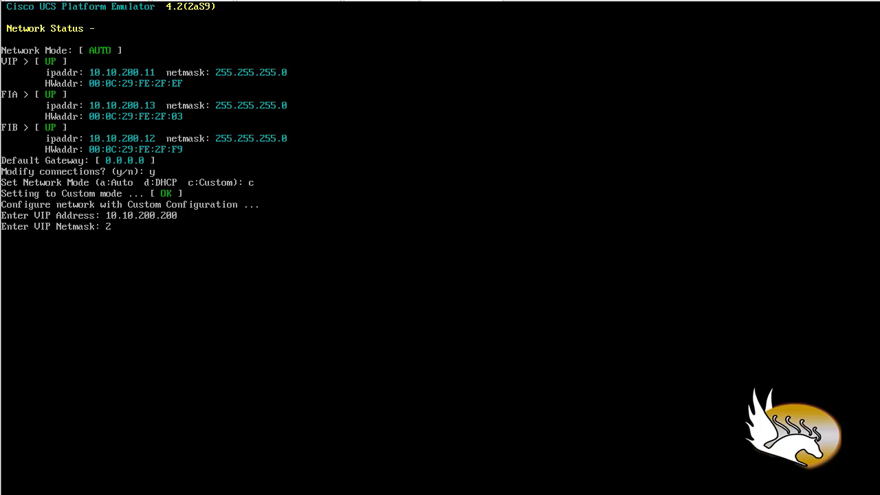
{"action": "type", "text": ".255.0"}
{"action": "key", "text": "Return"}
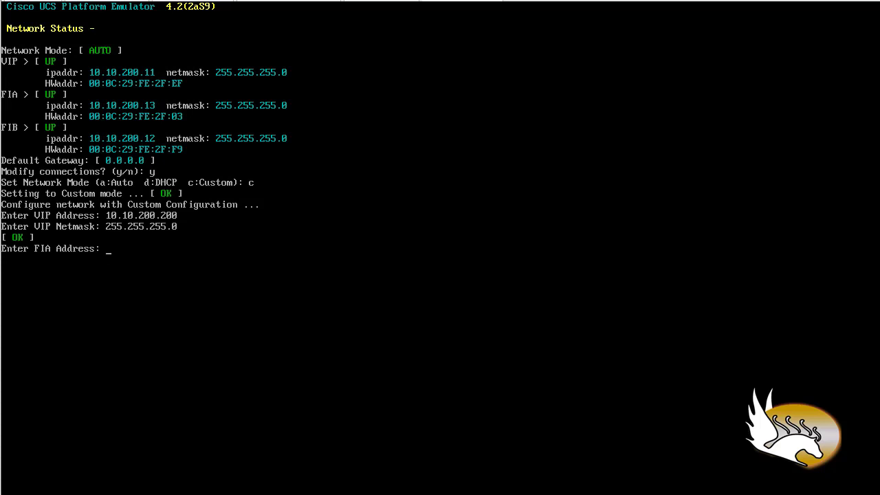
Set the FIA address to 10.10.200.201 with netmask 255.255.255.0.
{"action": "type", "text": "10.10.200.201"}
{"action": "key", "text": "Return"}
{"action": "type", "text": "25"}
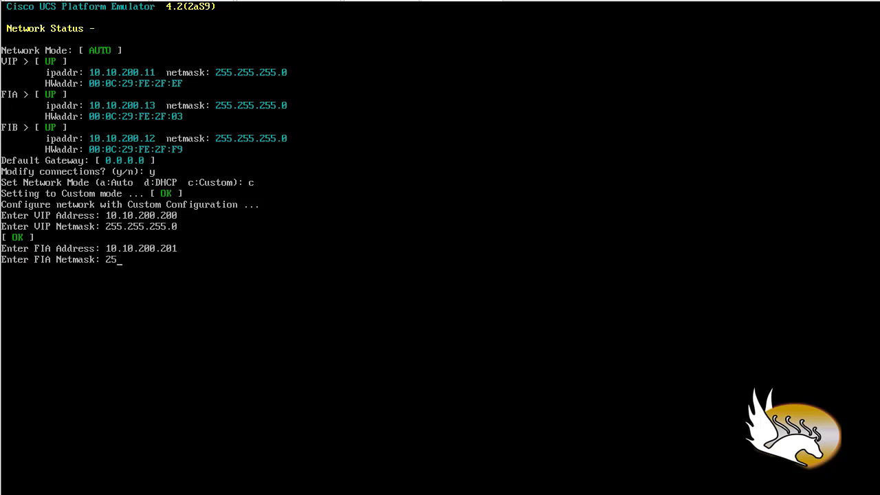
{"action": "type", "text": "5.255.255.0"}
{"action": "key", "text": "Return"}
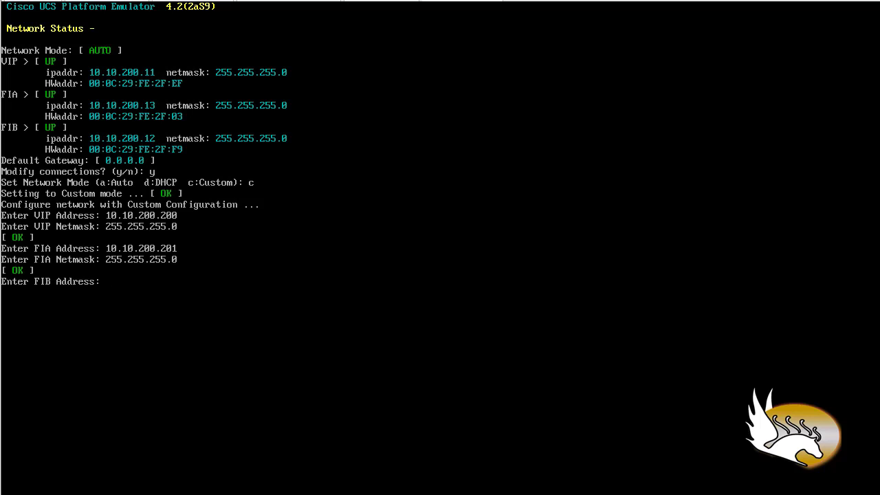
Set the FIB address to 10.10.200.202 with netmask 255.255.255.0.
{"action": "type", "text": "10.10.200.202"}
{"action": "key", "text": "Return"}
{"action": "type", "text": "2"}
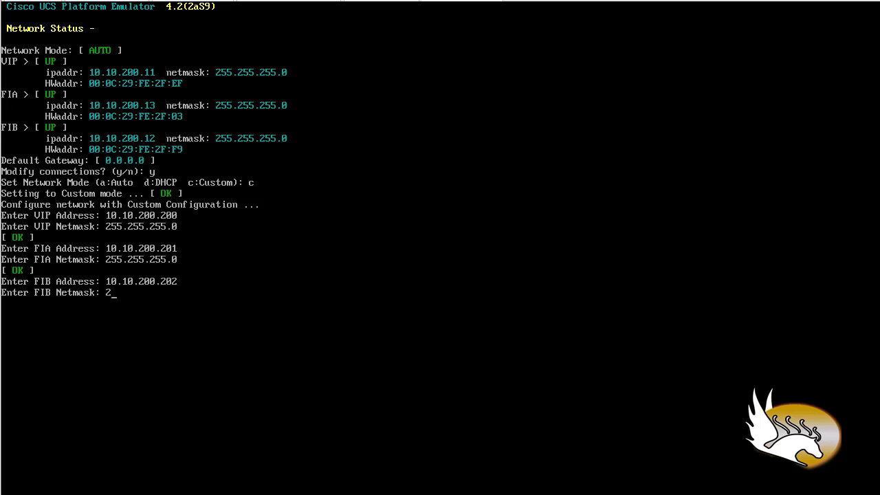
{"action": "type", "text": "55.255.255.0"}
{"action": "key", "text": "Return"}
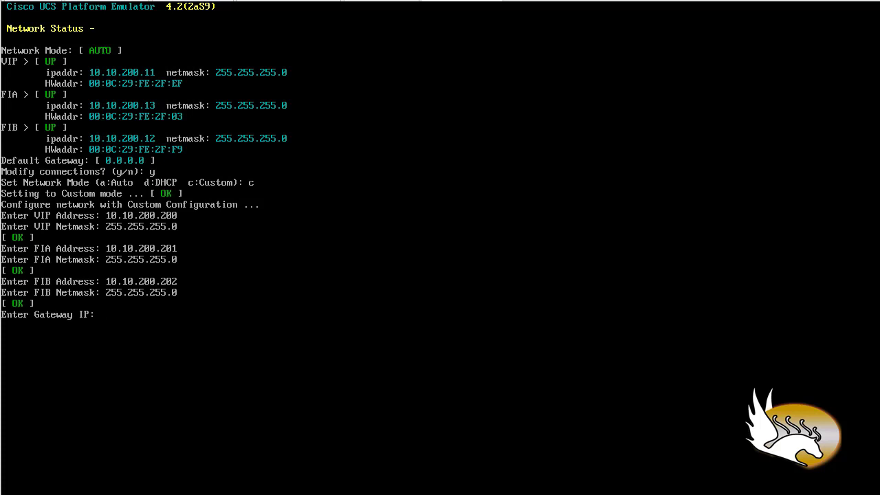
Enter 10.10.200 as the first three octets of the gateway IP.
{"action": "type", "text": "10.10.200"}
Check the subnet and DHCP settings of the host-only network VMnet1 in the Virtual Network Editor.
{"action": "left_click", "coordinate": [38, 0]}
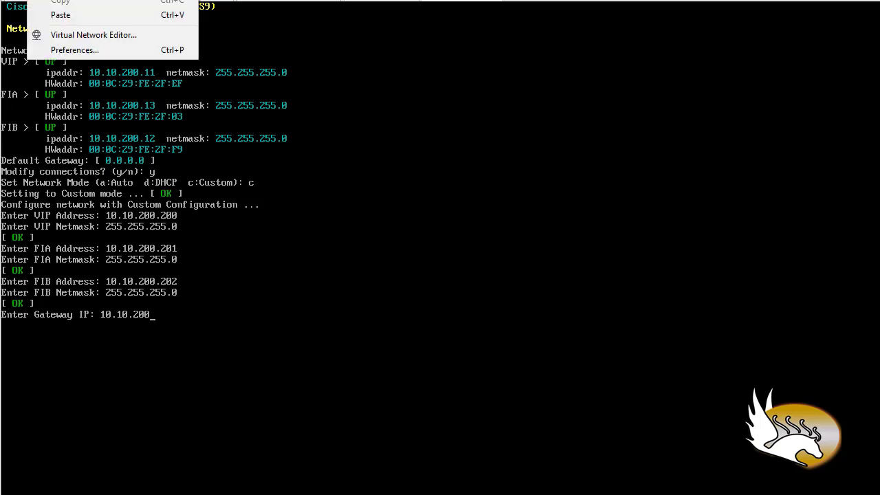
{"action": "left_click", "coordinate": [63, 36]}
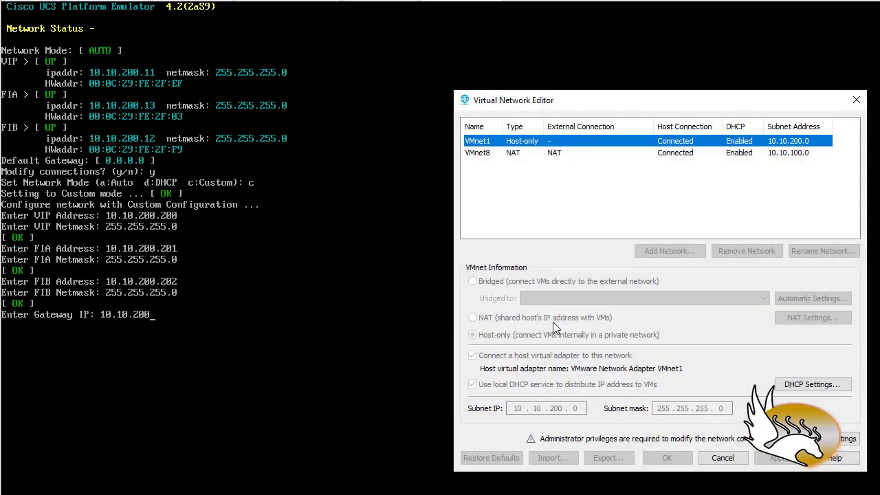
{"action": "left_click", "coordinate": [848, 439]}
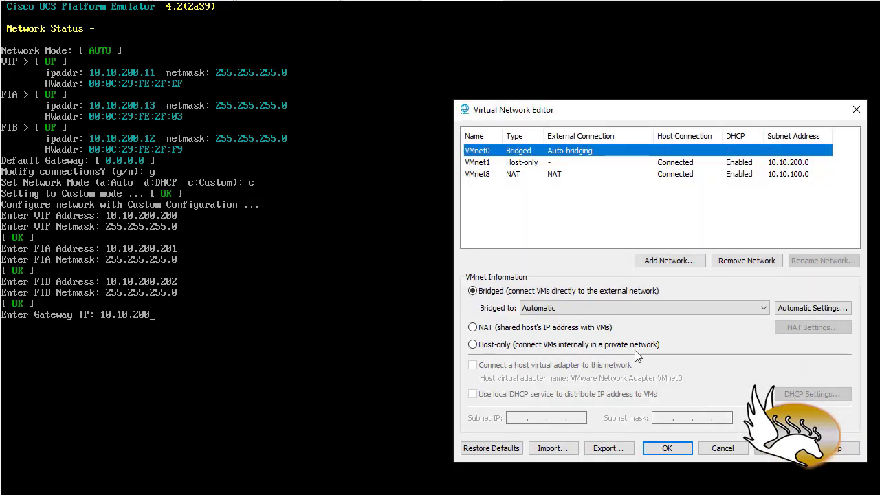
{"action": "left_click", "coordinate": [481, 163]}
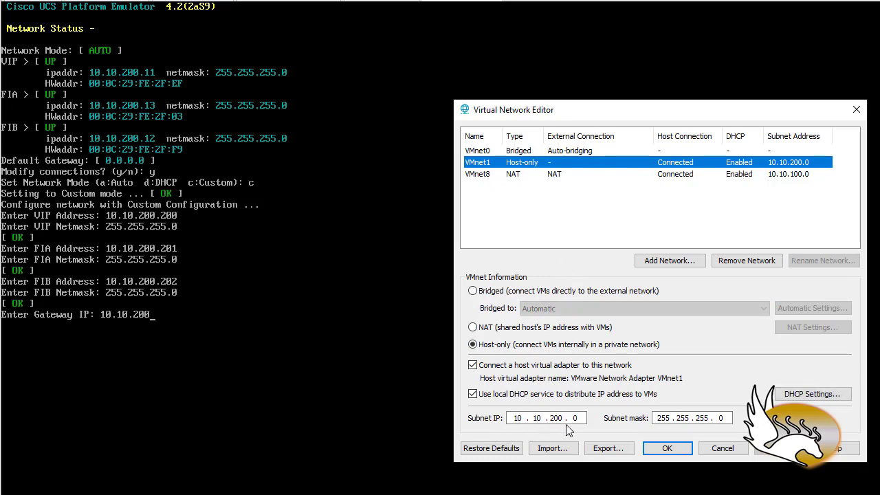
{"action": "left_click", "coordinate": [811, 398]}
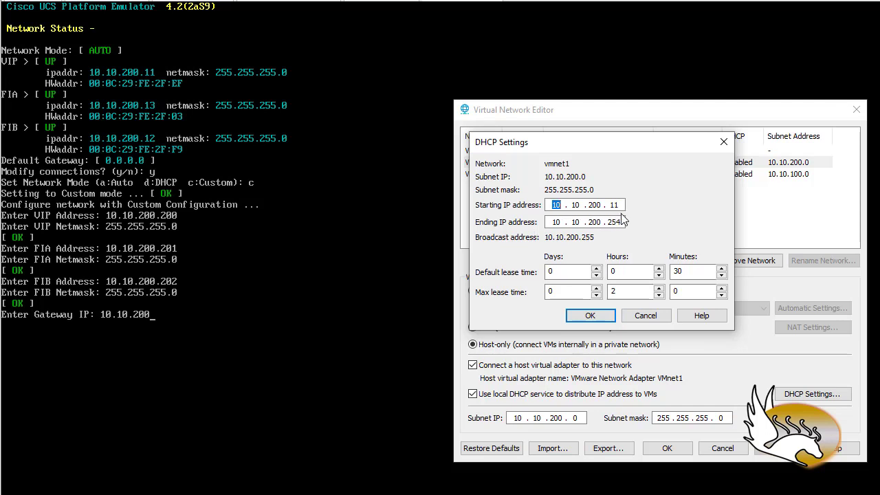
{"action": "left_click", "coordinate": [646, 315]}
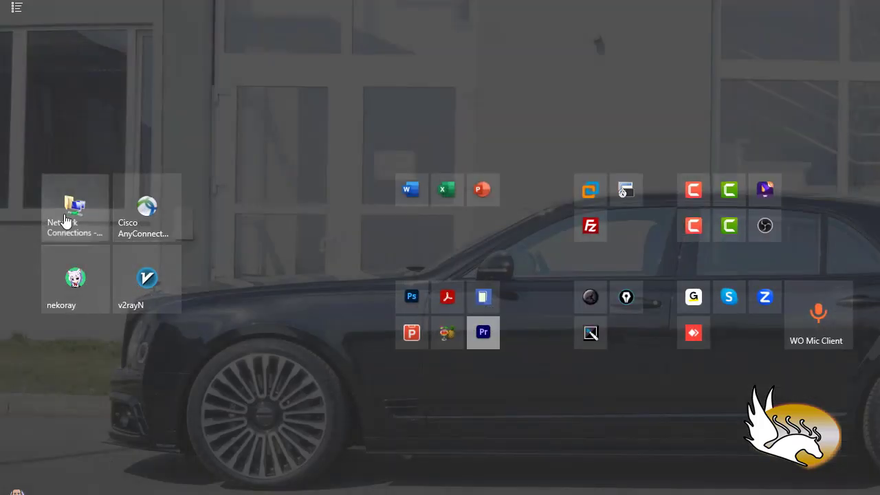
Check the IPv4 properties of VMware Network Adapter VMnet1 in Windows Network Connections, closing all network windows when done.
{"action": "left_click", "coordinate": [67, 220]}
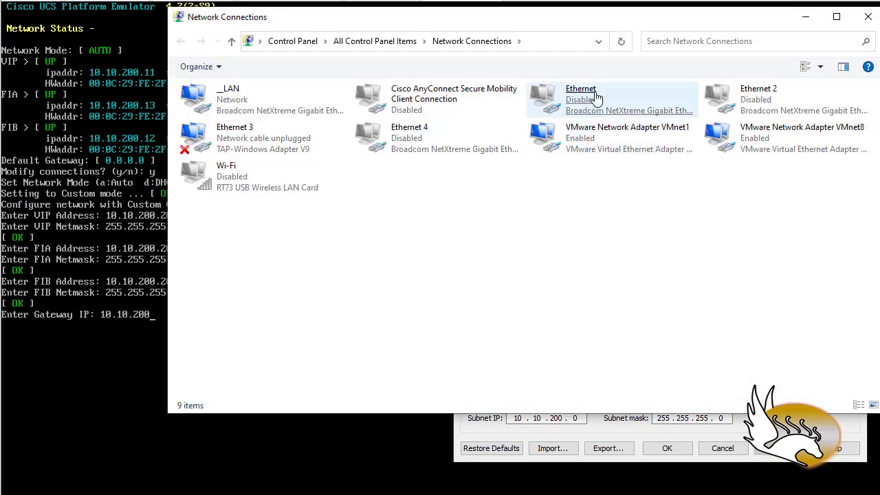
{"action": "double_click", "coordinate": [597, 137]}
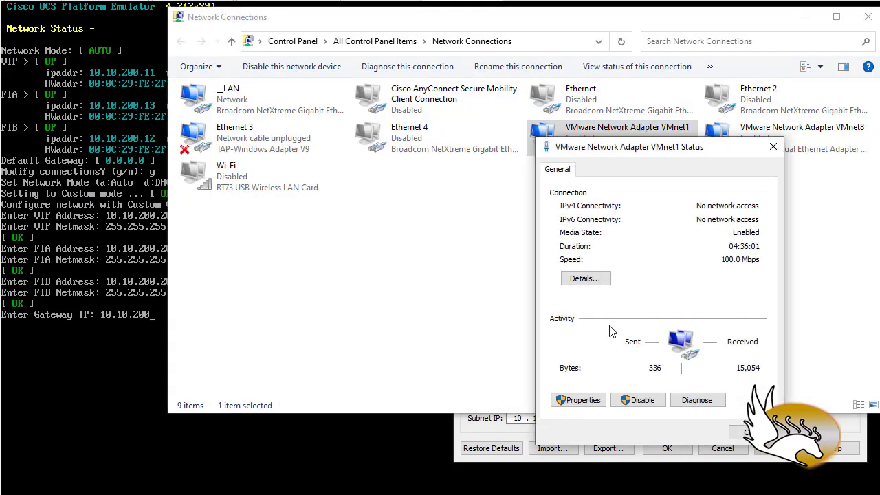
{"action": "left_click", "coordinate": [578, 399]}
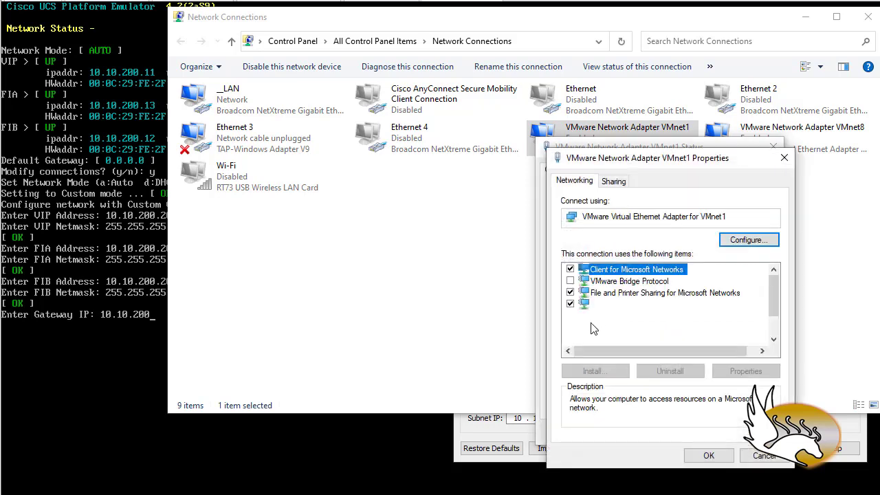
{"action": "double_click", "coordinate": [646, 330]}
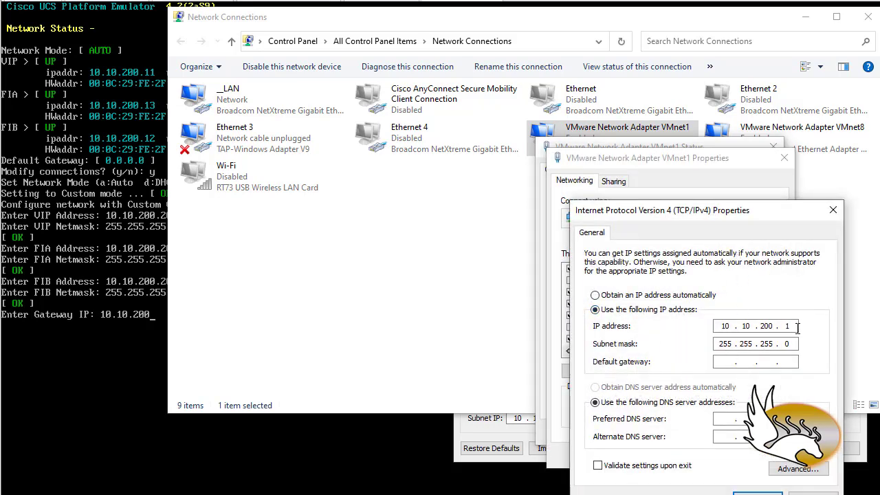
{"action": "left_click", "coordinate": [750, 491]}
{"action": "left_click", "coordinate": [718, 485]}
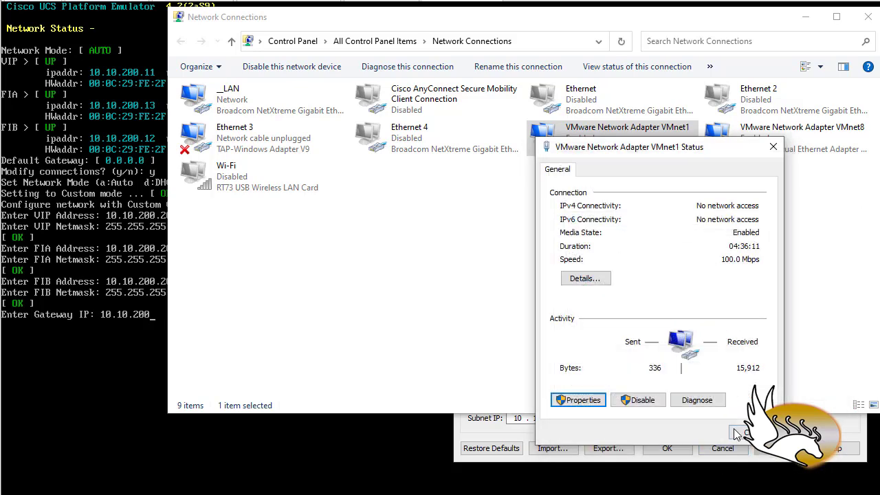
{"action": "left_click", "coordinate": [738, 431]}
{"action": "left_click", "coordinate": [723, 448]}
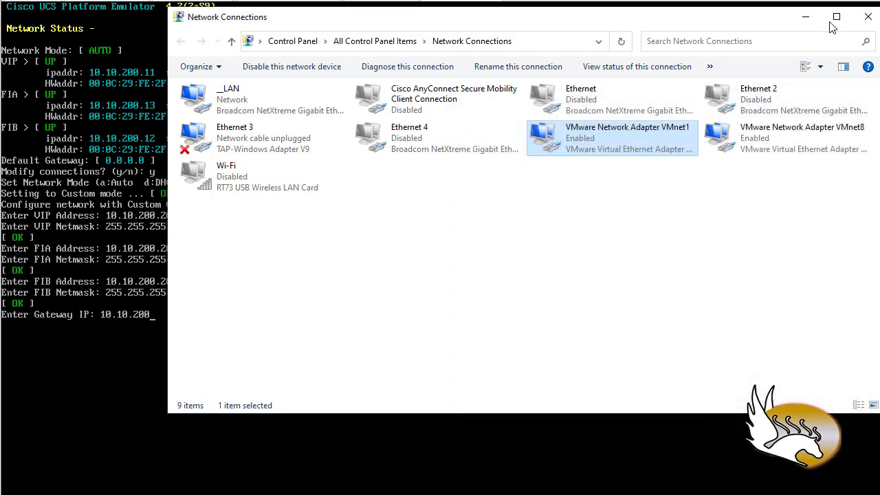
{"action": "left_click", "coordinate": [868, 17]}
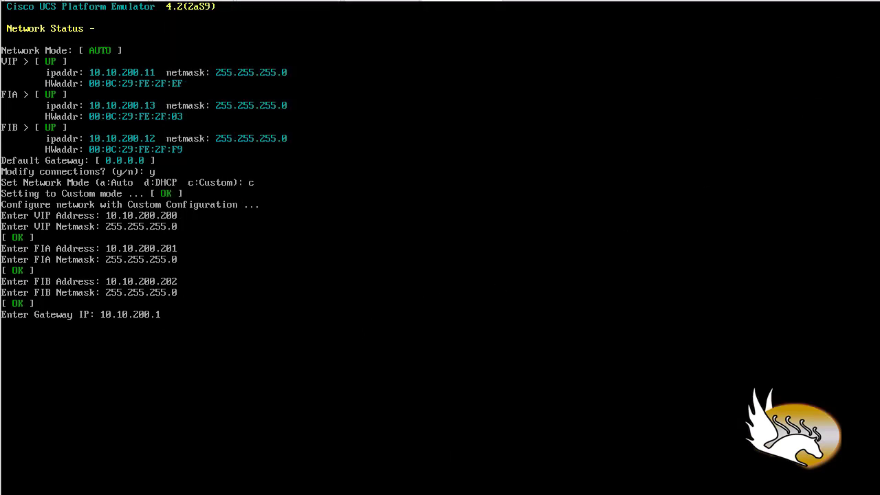
Submit 10.10.200.1 as the gateway IP to apply the custom network configuration.
{"action": "key", "text": "Return"}
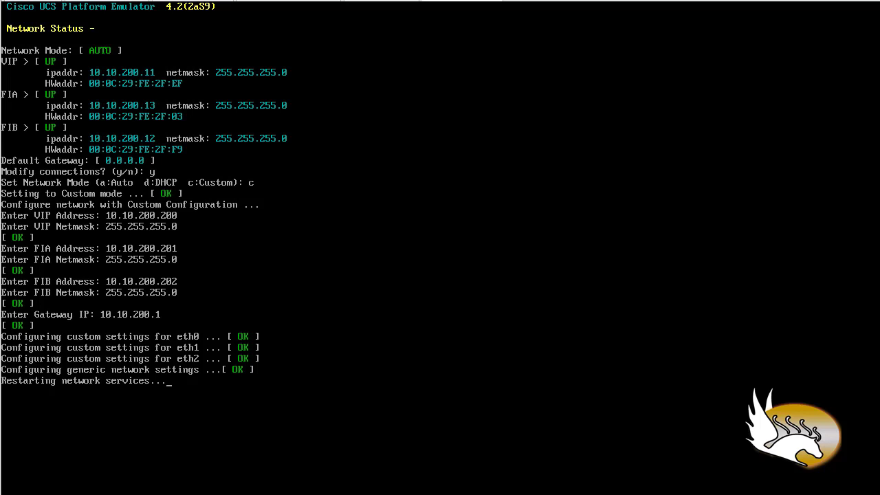
Run a continuous ping to 10.10.200.200 from a Windows Command Prompt and move its window aside to uncover the console.
{"action": "key", "text": "super"}
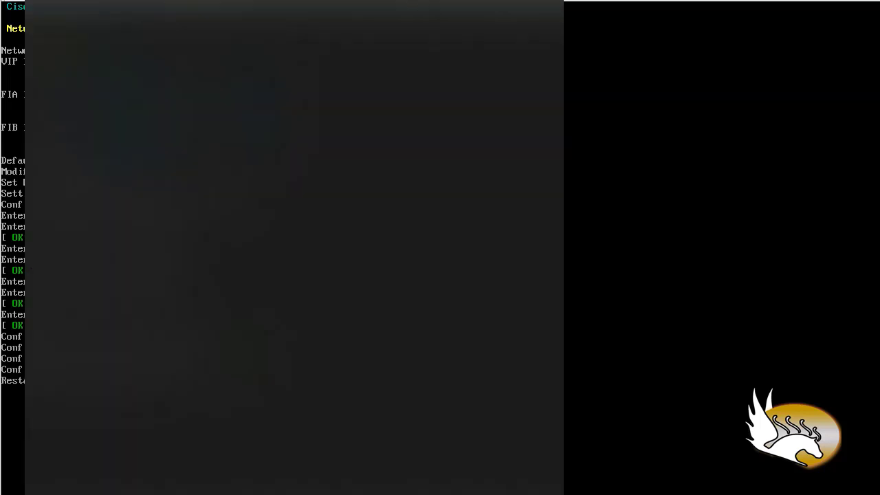
{"action": "left_click", "coordinate": [105, 423]}
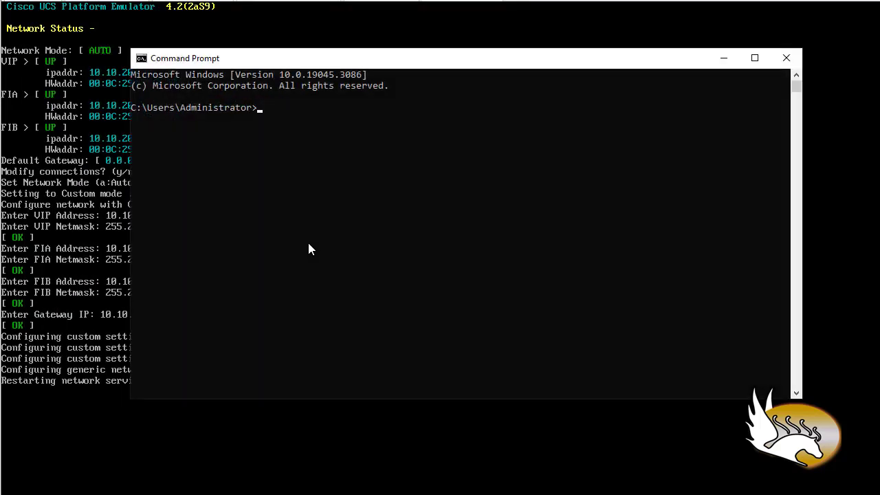
{"action": "scroll", "coordinate": [318, 210], "scroll_direction": "up", "scroll_amount": 2}
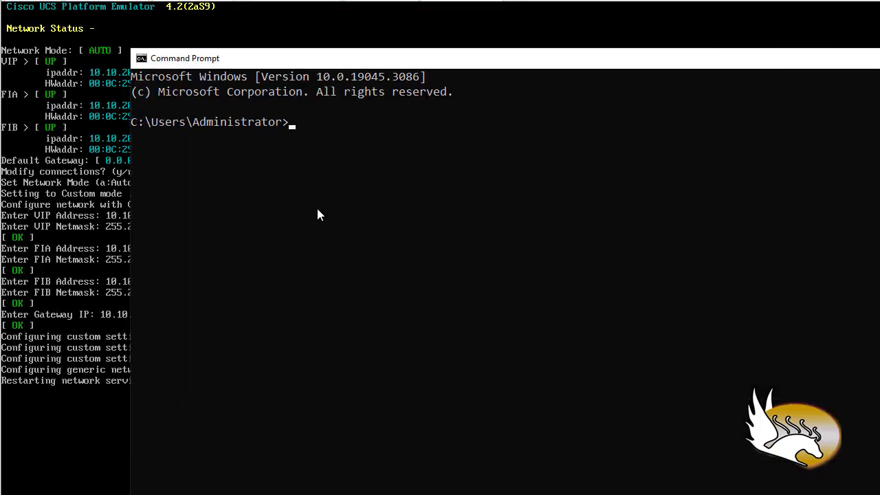
{"action": "type", "text": "ping 10."}
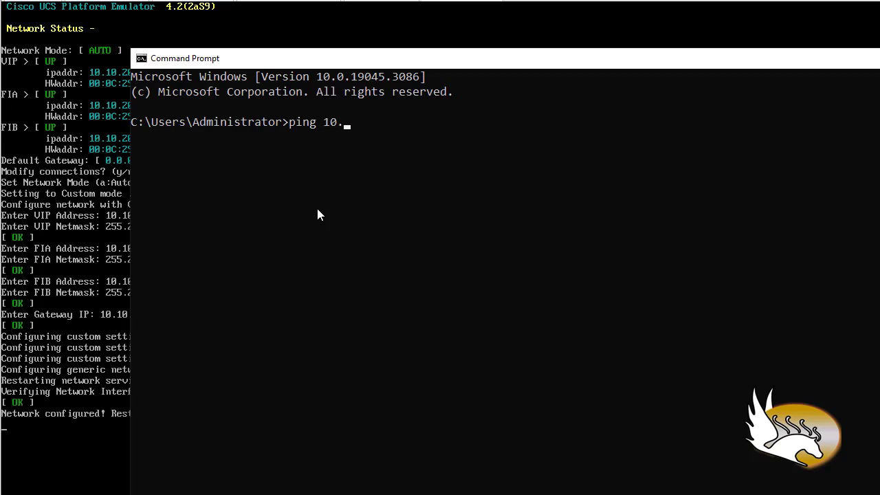
{"action": "type", "text": "10.200.200 -"}
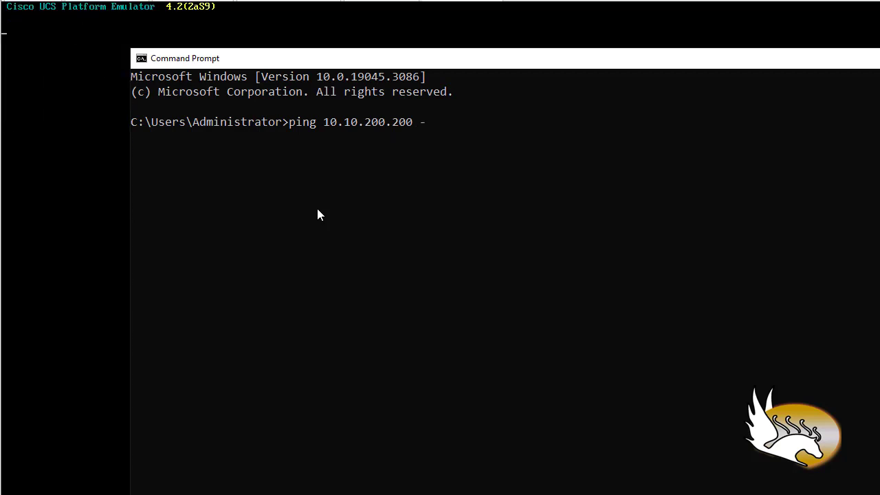
{"action": "type", "text": "t"}
{"action": "key", "text": "Return"}
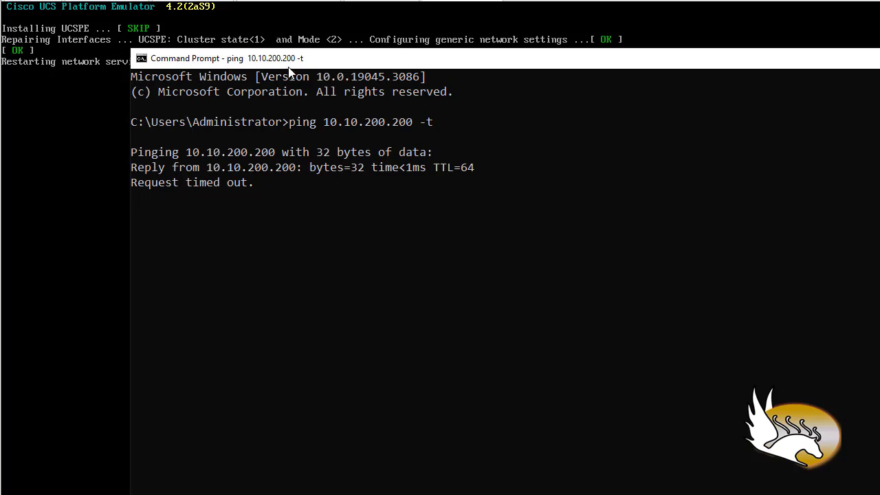
{"action": "left_click_drag", "start_coordinate": [312, 64], "coordinate": [491, 51]}
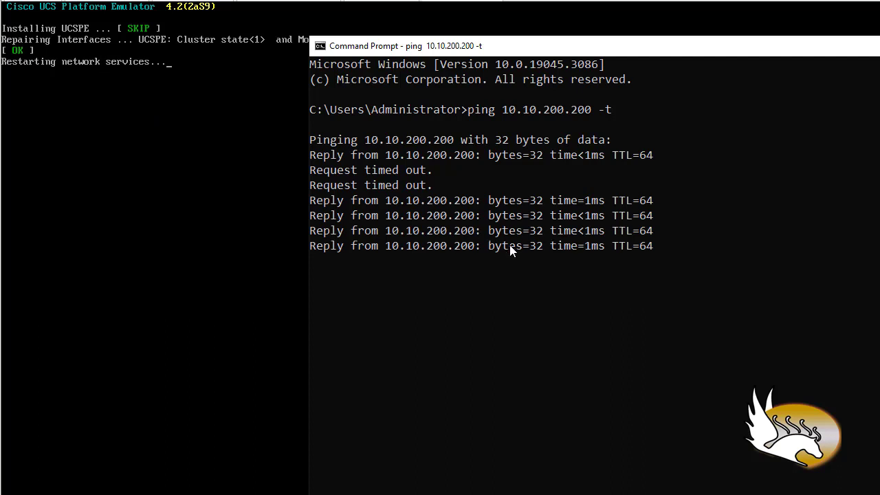
Go back to the emulator console and return to its main menu.
{"action": "left_click", "coordinate": [504, 246]}
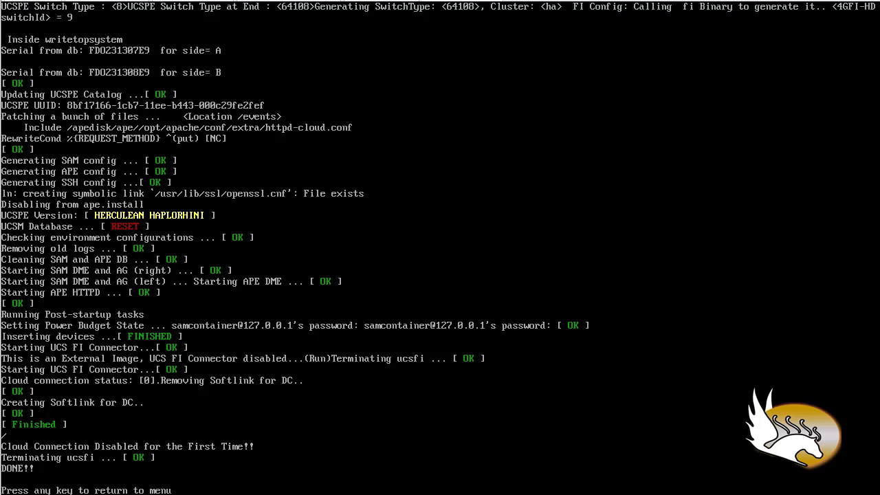
{"action": "key", "text": "Return"}
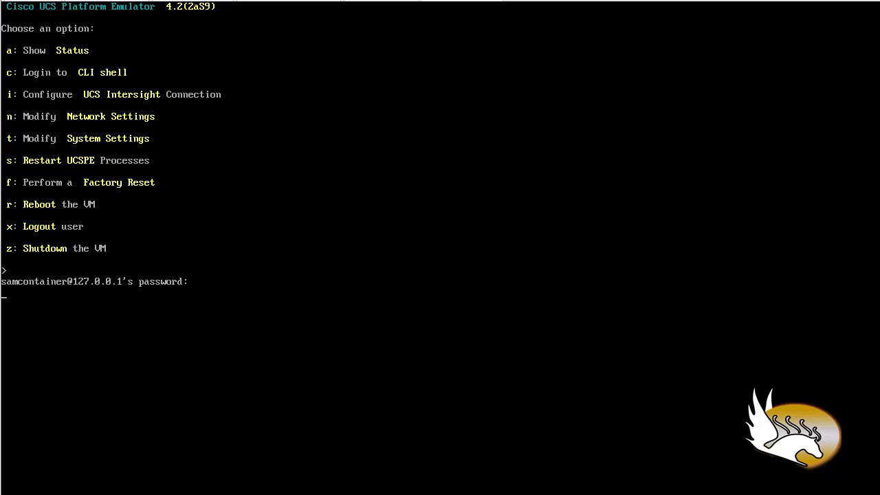
Leave the emulator console, switch to SecureCRT, and close the 10.10.100.100 session, confirming the disconnection.
{"action": "key", "text": "Return"}
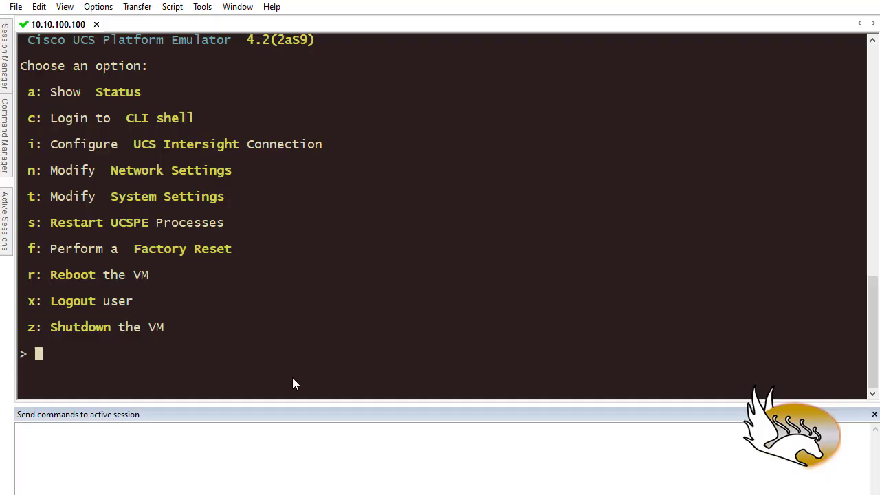
{"action": "left_click", "coordinate": [96, 24]}
{"action": "left_click", "coordinate": [462, 284]}
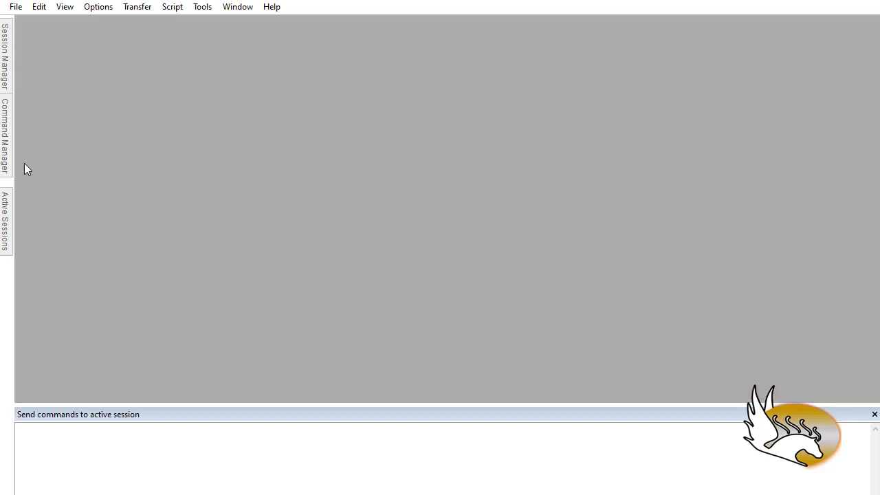
Start an SSH2 quick connection to 10.10.200.200 with username ucspe, accepting and saving its host key.
{"action": "mouse_move", "coordinate": [9, 81]}
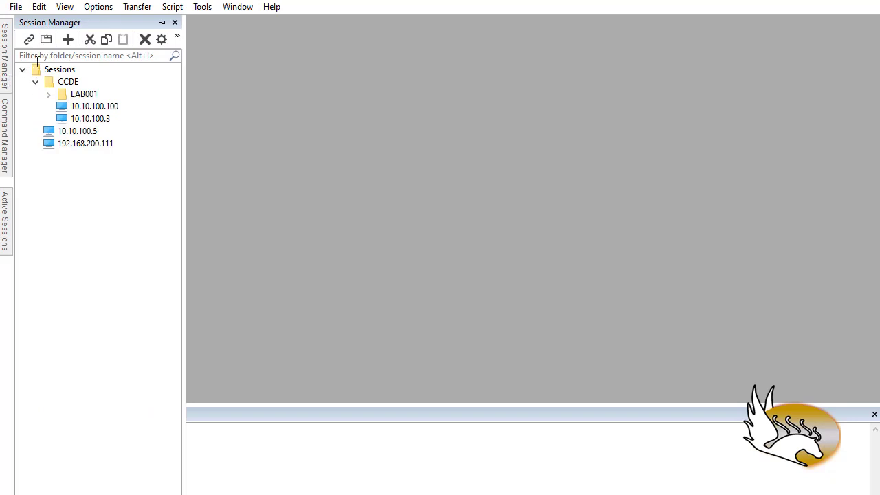
{"action": "left_click", "coordinate": [13, 9]}
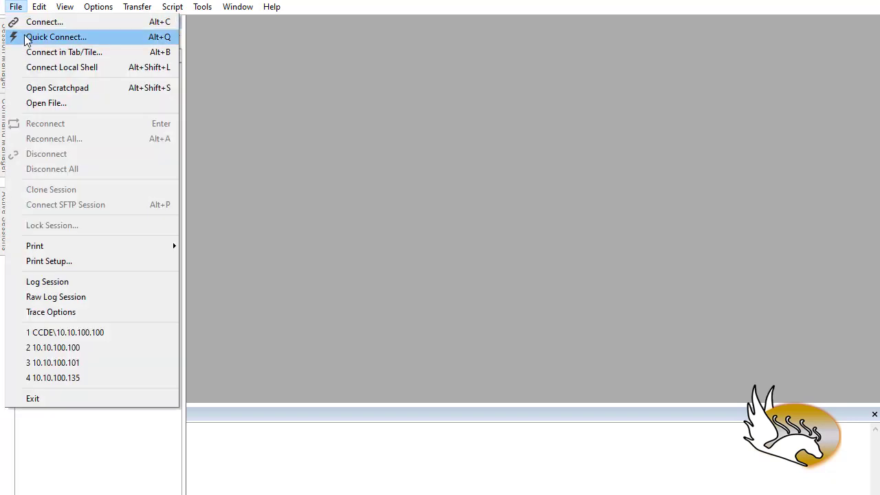
{"action": "left_click", "coordinate": [34, 36]}
{"action": "left_click_drag", "start_coordinate": [433, 178], "coordinate": [398, 177]}
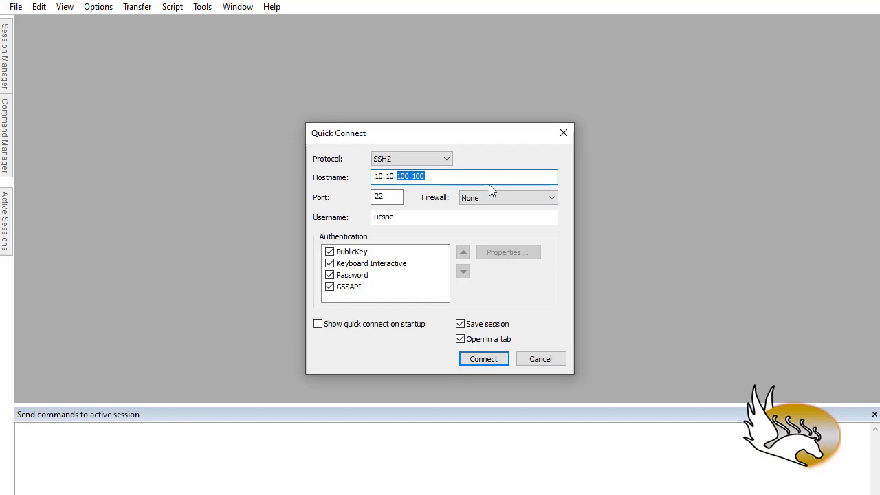
{"action": "type", "text": "200.200"}
{"action": "left_click", "coordinate": [403, 218]}
{"action": "left_click", "coordinate": [487, 358]}
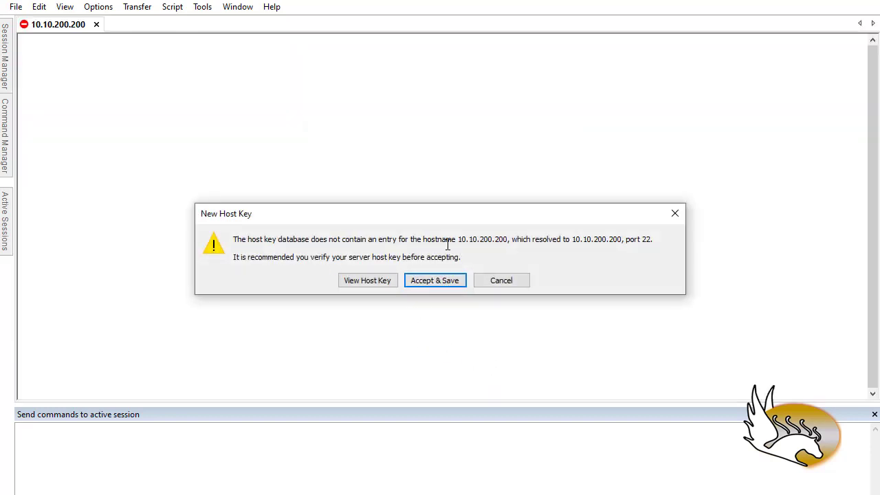
{"action": "left_click", "coordinate": [447, 280]}
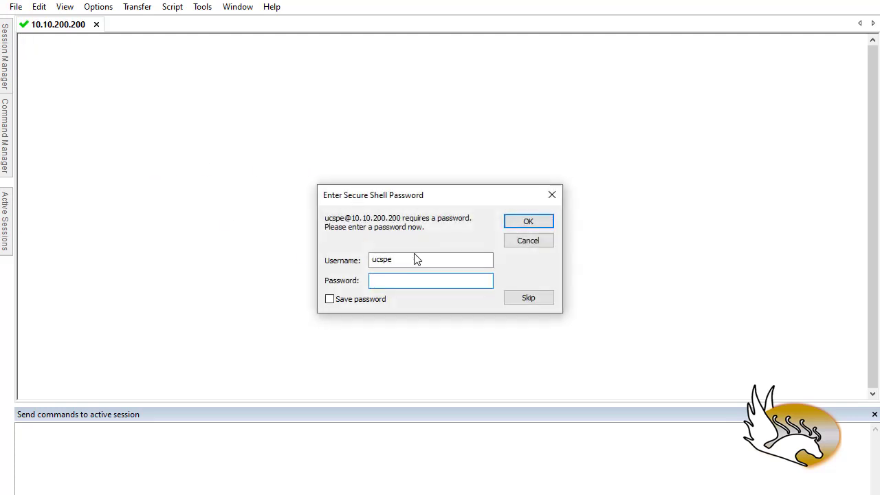
Log in to the SSH session with the ucspe account's password and have the password saved.
{"action": "type", "text": "ucspe"}
{"action": "left_click", "coordinate": [331, 300]}
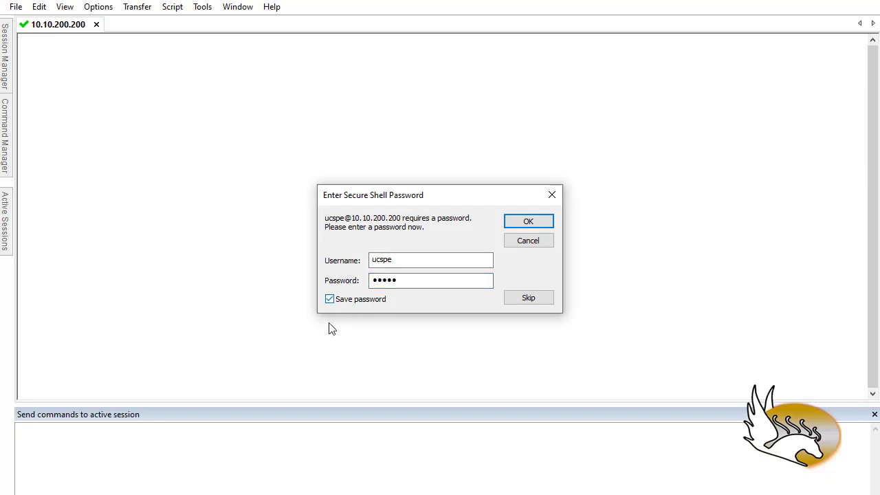
{"action": "left_click", "coordinate": [517, 229]}
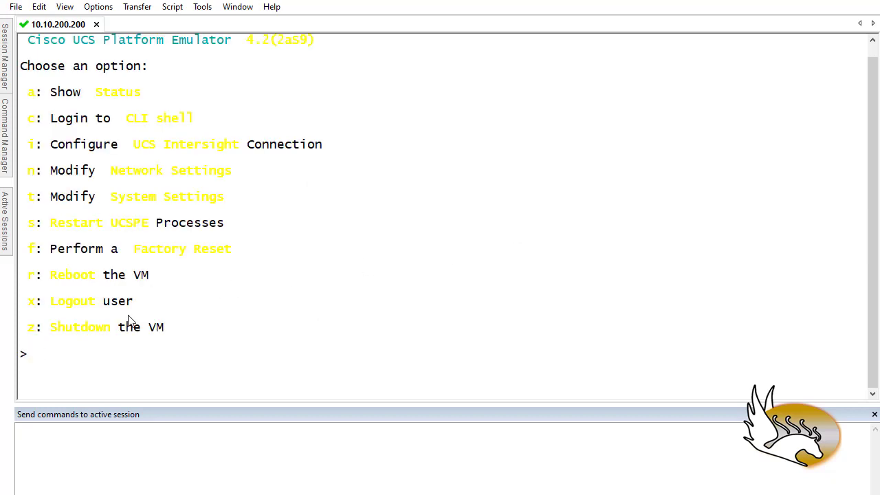
Set the session's appearance color scheme to Chalkboard in its session options.
{"action": "left_click", "coordinate": [103, 8]}
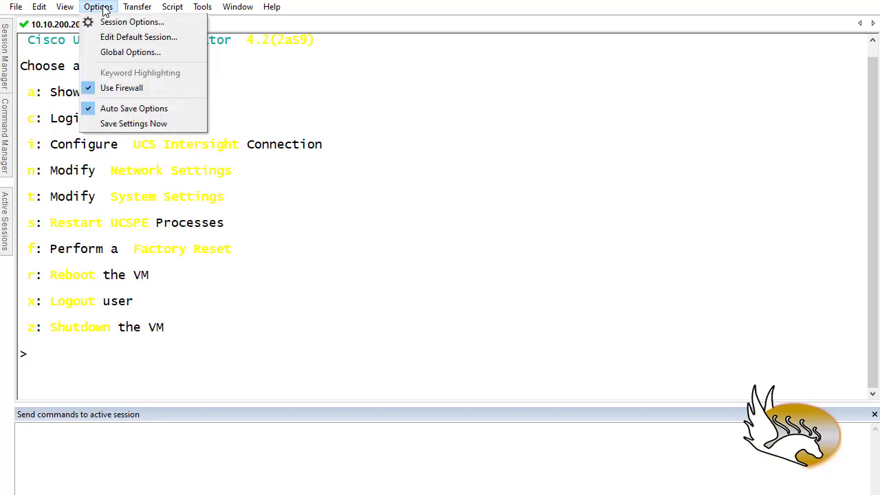
{"action": "left_click", "coordinate": [115, 23]}
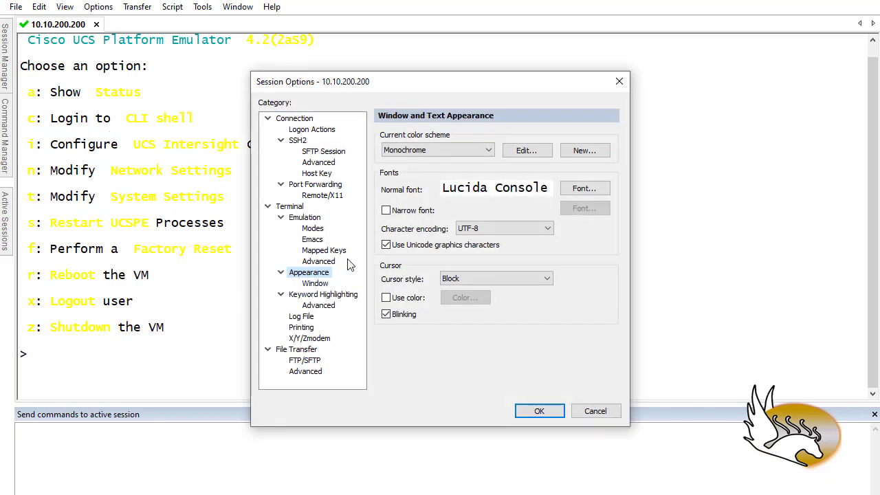
{"action": "left_click", "coordinate": [450, 152]}
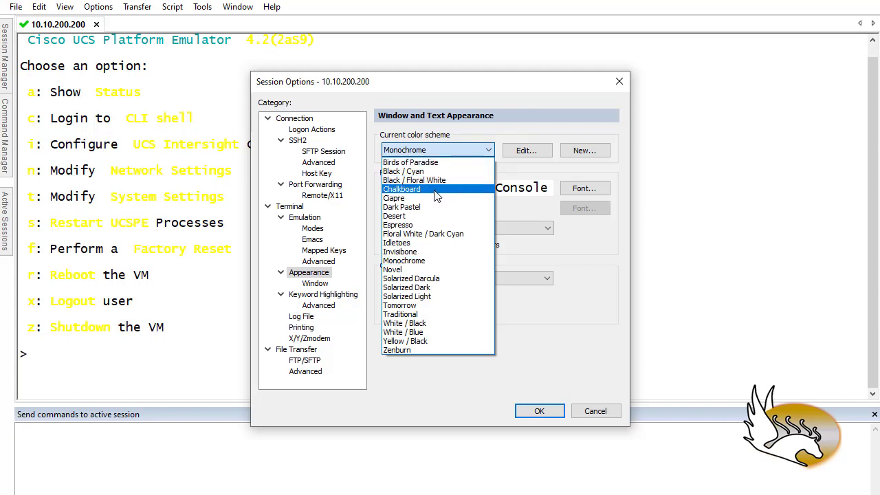
{"action": "left_click", "coordinate": [440, 190]}
{"action": "left_click", "coordinate": [535, 411]}
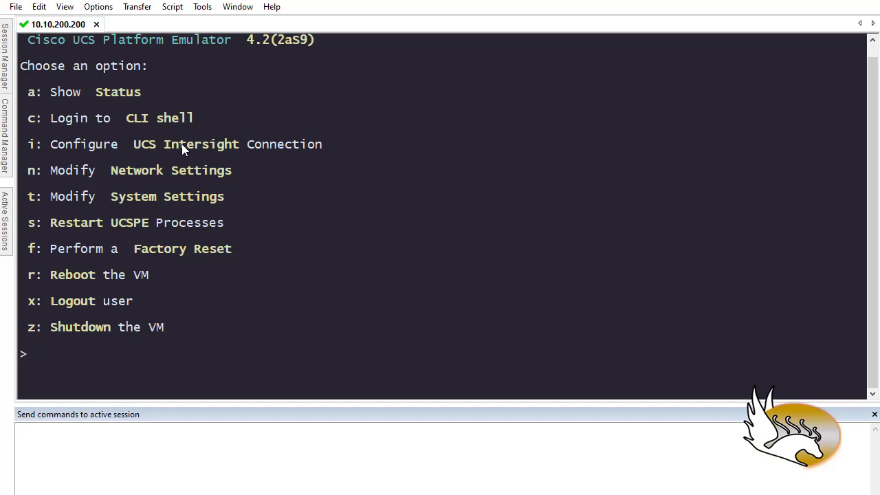
Try to log in to the CLI shell from the emulator menu, read the response and return to the menu.
{"action": "left_click_drag", "start_coordinate": [134, 120], "coordinate": [196, 121]}
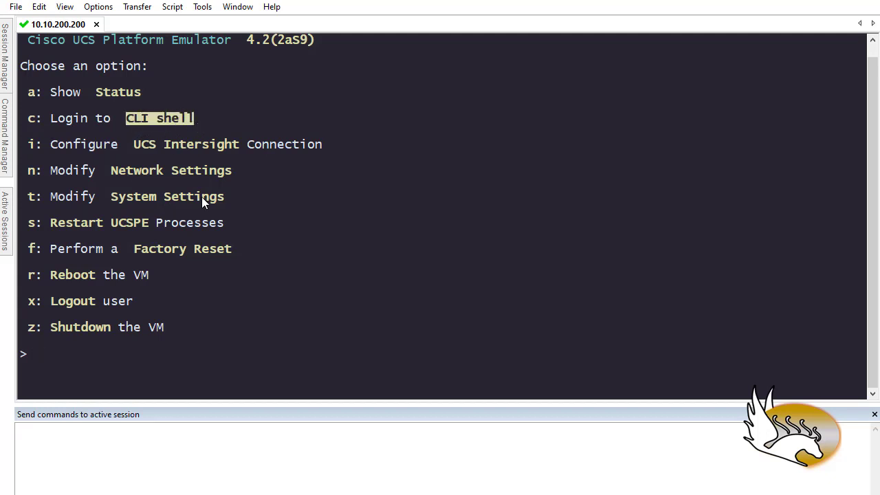
{"action": "type", "text": "c"}
{"action": "key", "text": "Return"}
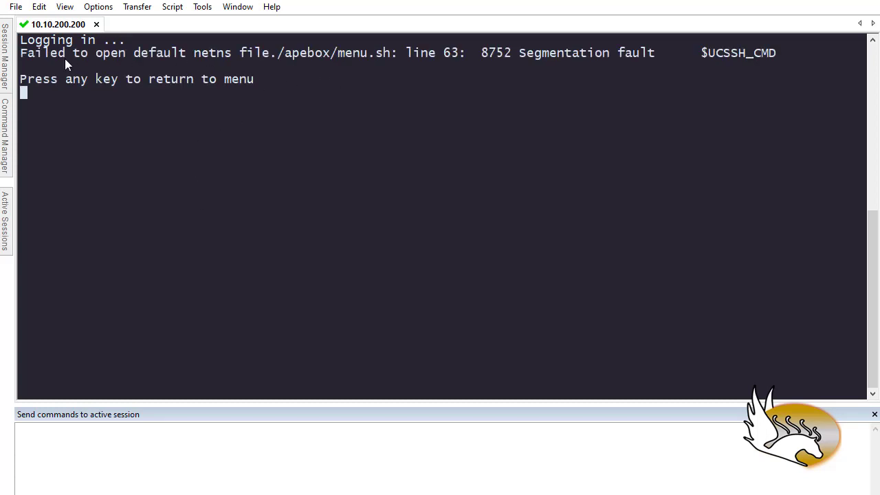
{"action": "left_click_drag", "start_coordinate": [24, 53], "coordinate": [360, 58]}
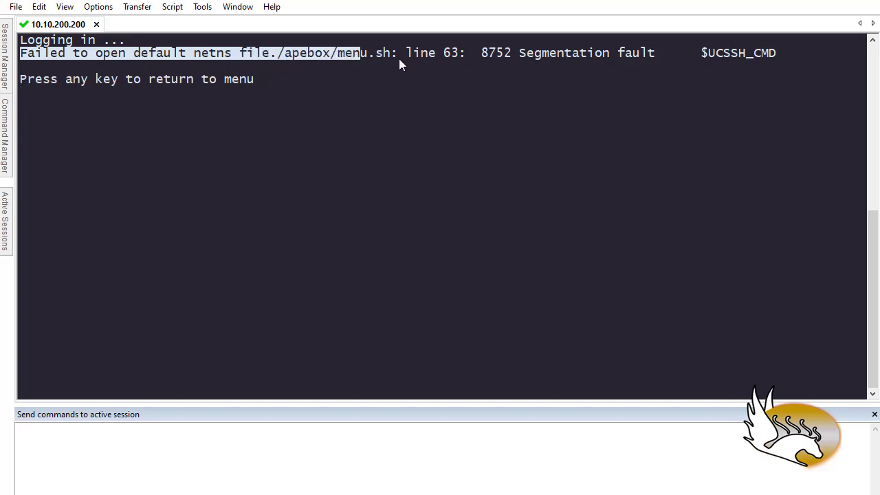
{"action": "left_click", "coordinate": [292, 54]}
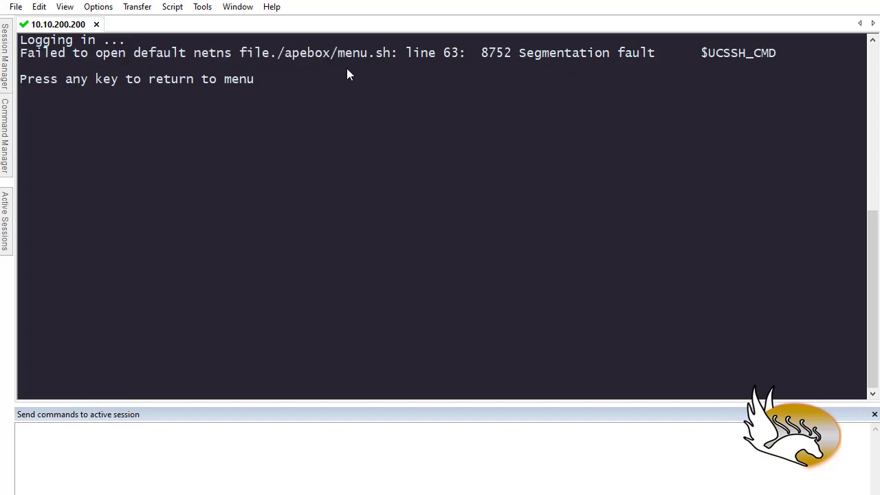
{"action": "key", "text": "Return"}
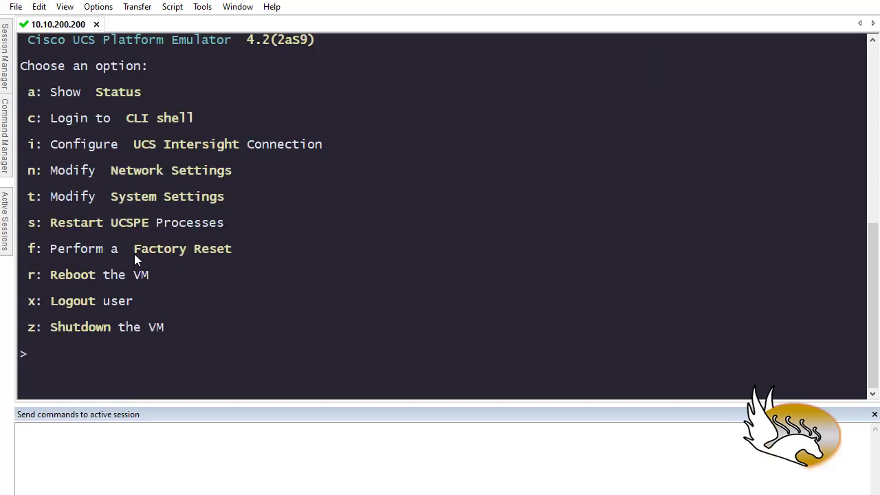
Review the power and restart options, view the Modify System Settings submenu, and return to the main menu.
{"action": "left_click_drag", "start_coordinate": [176, 330], "coordinate": [44, 275]}
{"action": "left_click", "coordinate": [167, 267]}
{"action": "left_click_drag", "start_coordinate": [226, 224], "coordinate": [45, 223]}
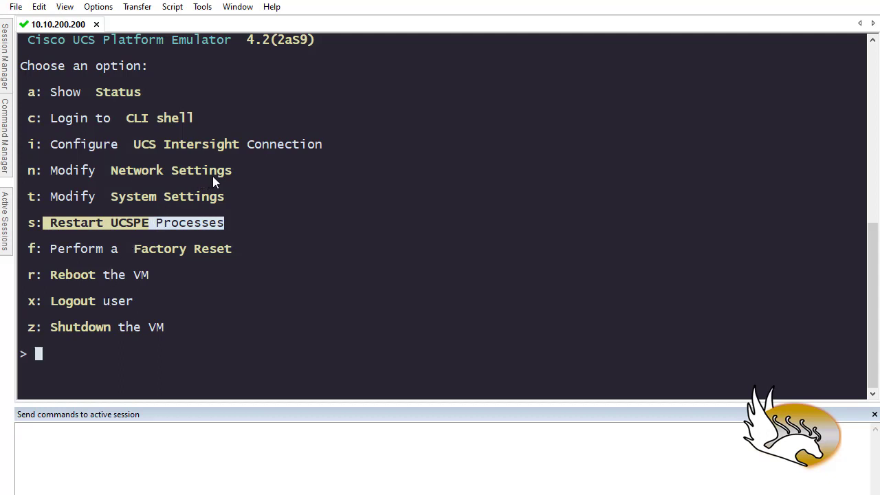
{"action": "left_click_drag", "start_coordinate": [226, 198], "coordinate": [34, 198]}
{"action": "left_click", "coordinate": [96, 225]}
{"action": "key", "text": "t"}
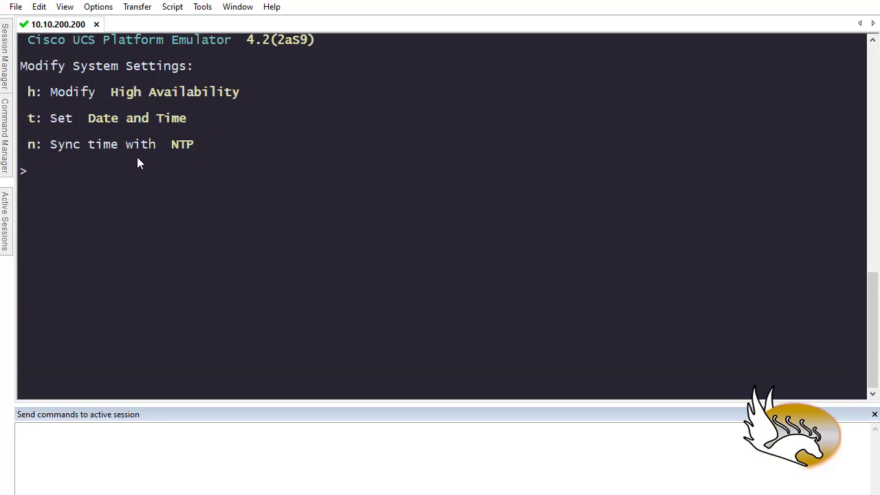
{"action": "key", "text": "Return"}
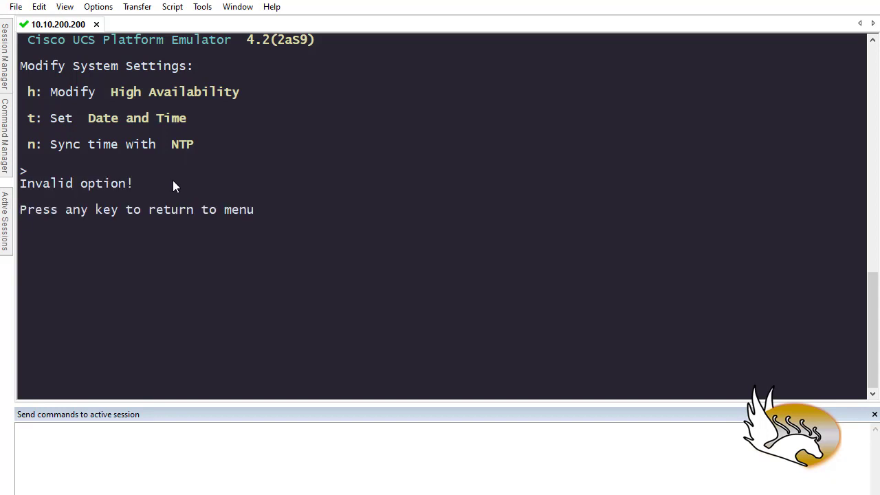
{"action": "key", "text": "Return"}
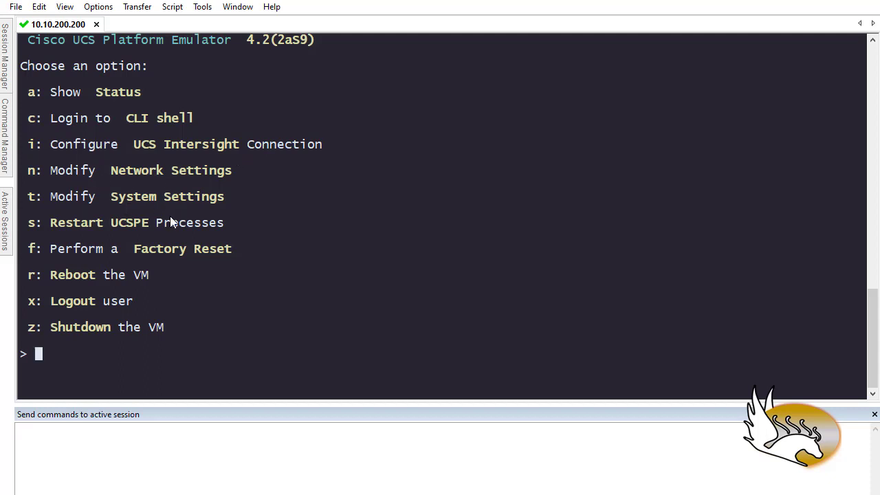
Point out the Factory Reset option and close SecureCRT, confirming the disconnection from 10.10.200.200.
{"action": "left_click_drag", "start_coordinate": [238, 248], "coordinate": [36, 249]}
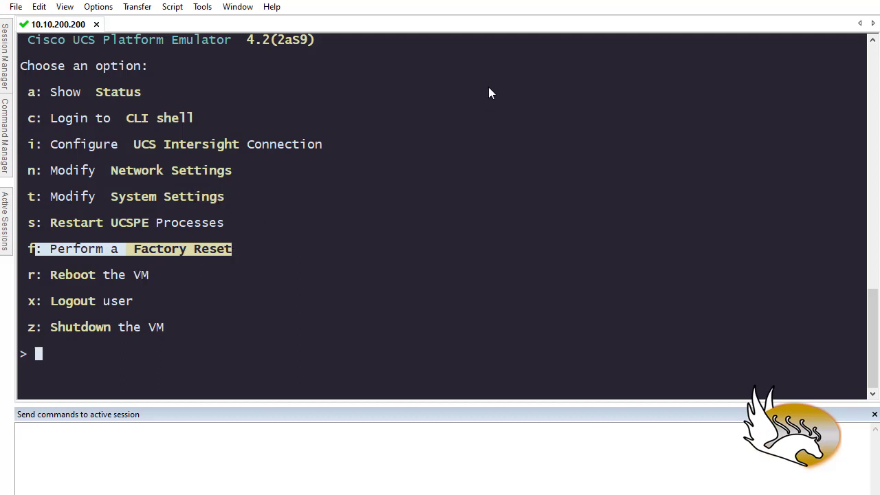
{"action": "left_click", "coordinate": [860, 0]}
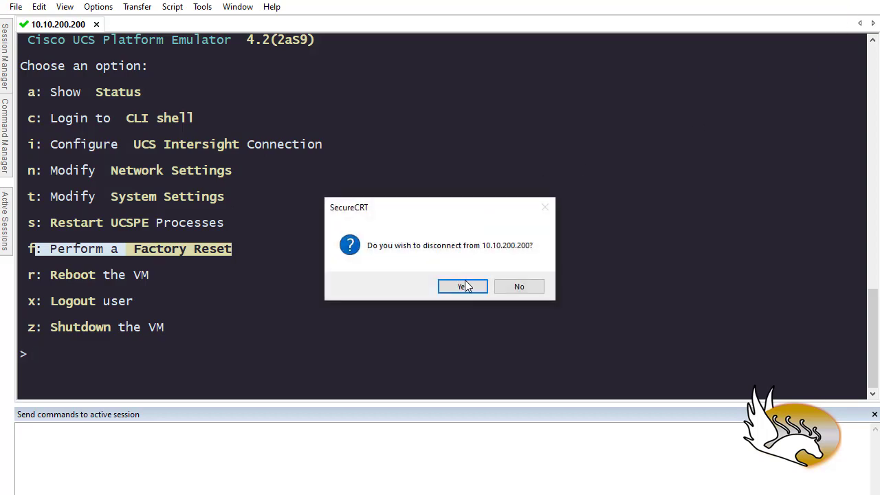
{"action": "left_click", "coordinate": [463, 285]}
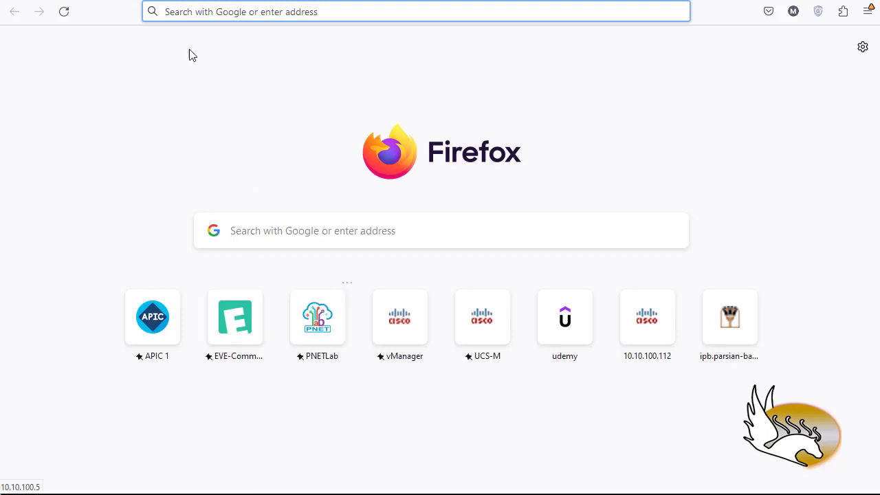
Open 10.10.200.200 in Firefox to load the UCS Platform Emulator web page.
{"action": "left_click", "coordinate": [172, 11]}
{"action": "type", "text": "1"}
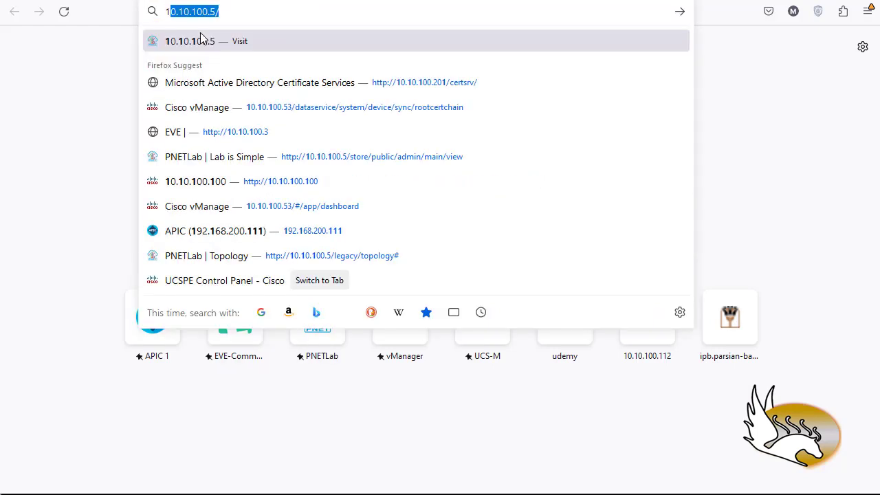
{"action": "type", "text": "0.10.200.200"}
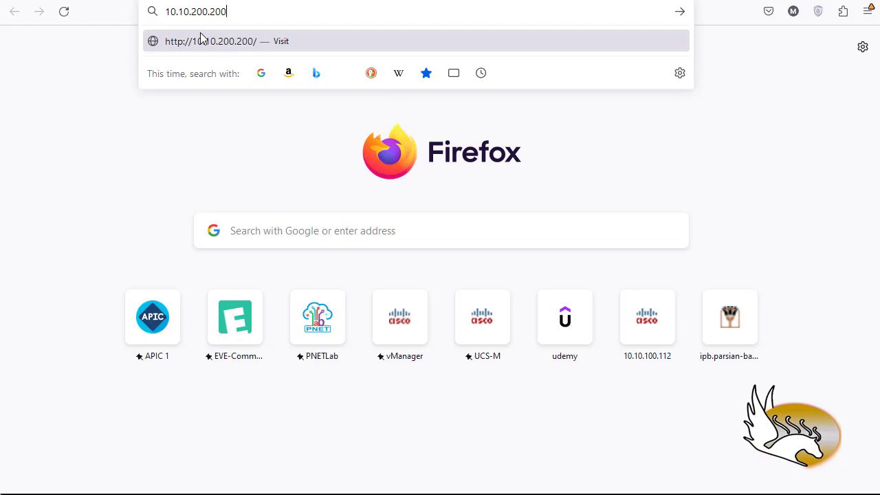
{"action": "key", "text": "Return"}
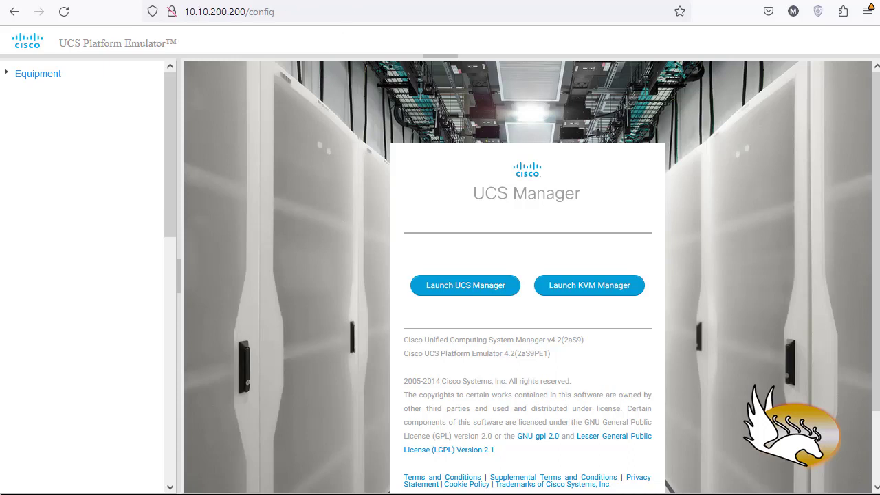
Load the emulator's 10.10.200.200/config page in a new browser tab and check its address.
{"action": "left_click", "coordinate": [282, 12]}
{"action": "key", "text": "ctrl+c"}
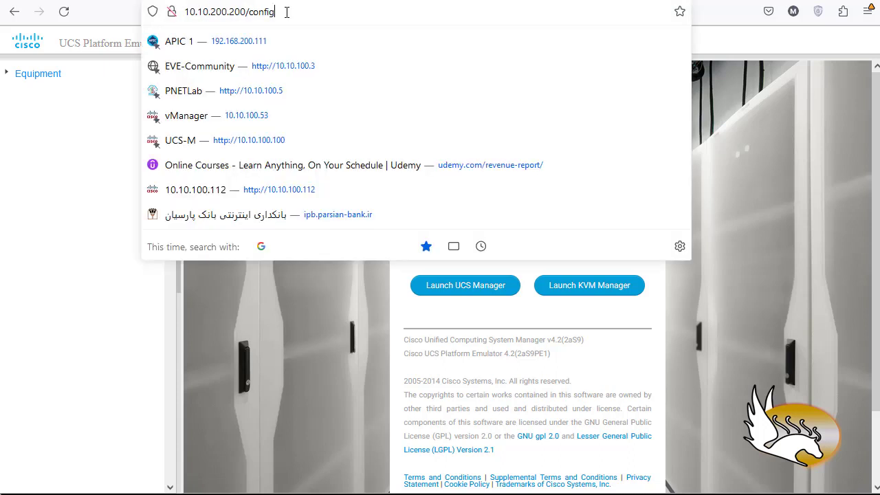
{"action": "key", "text": "ctrl+t"}
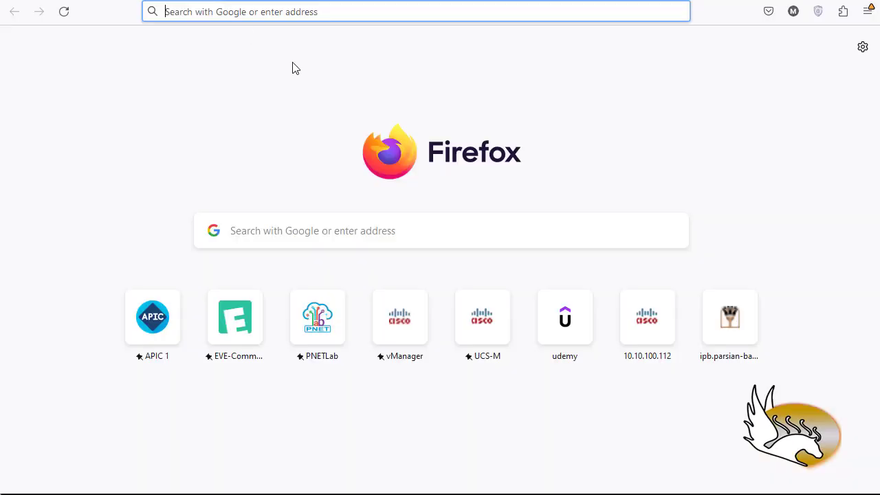
{"action": "key", "text": "ctrl+v"}
{"action": "key", "text": "Return"}
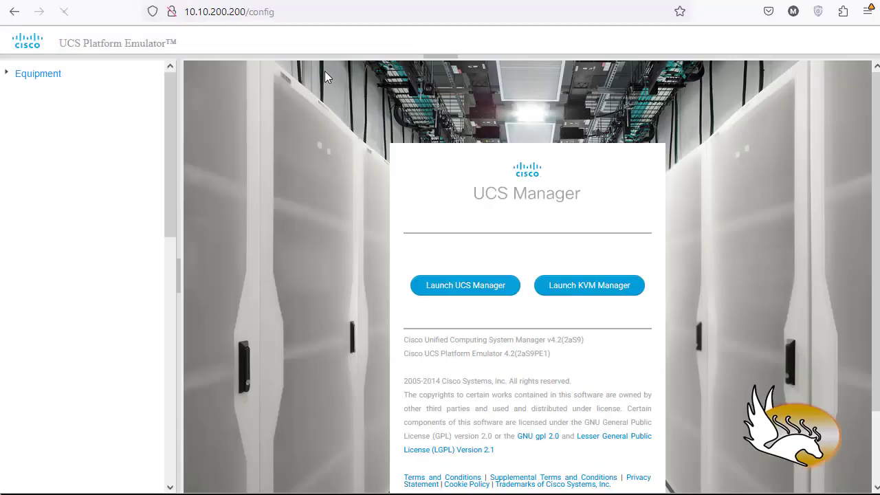
{"action": "key", "text": "ctrl+l"}
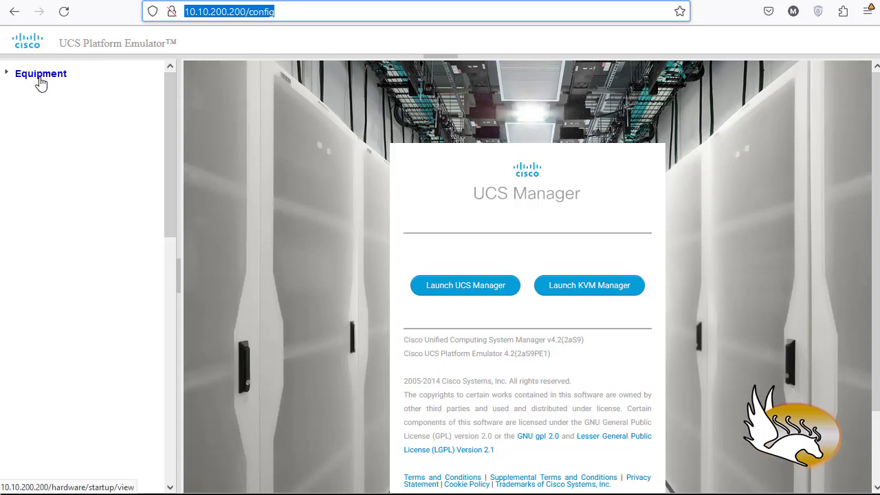
{"action": "left_click", "coordinate": [374, 247]}
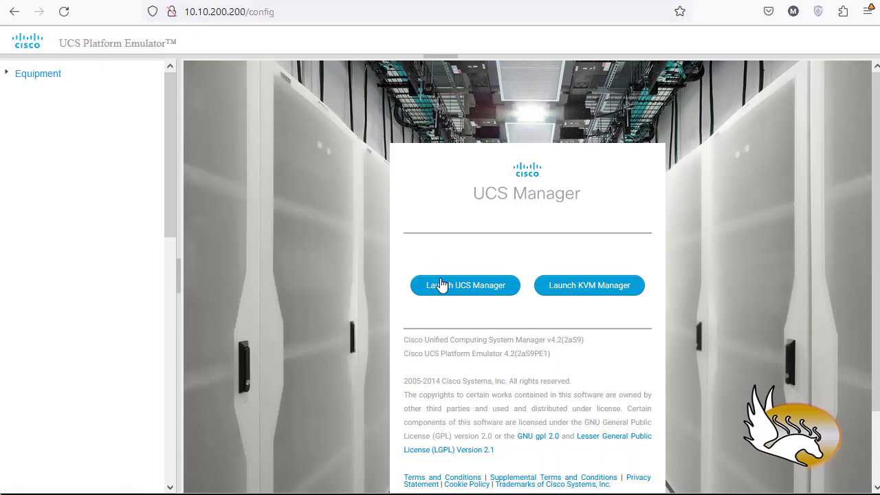
Launch UCS Manager and log in as admin with the account password.
{"action": "left_click", "coordinate": [460, 295]}
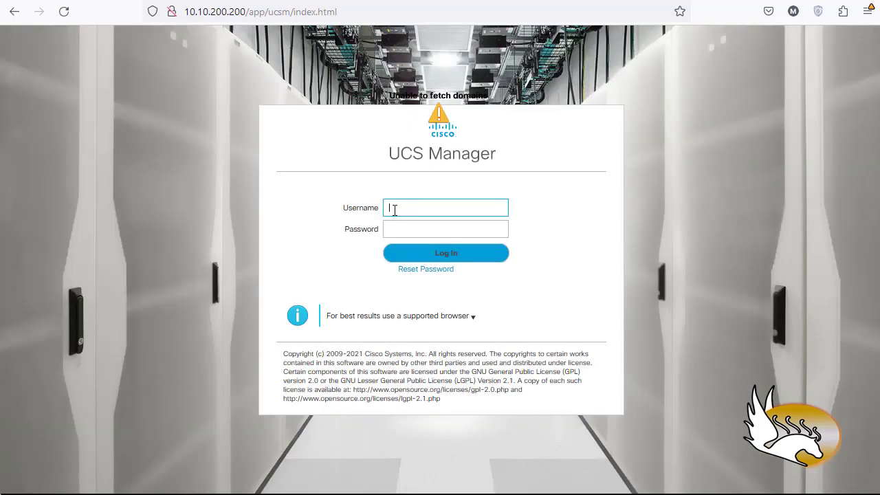
{"action": "key", "text": "Tab"}
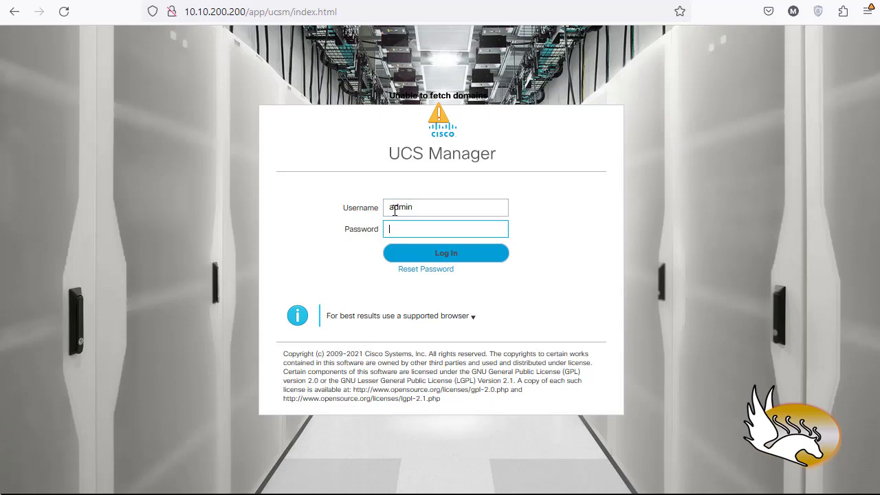
{"action": "type", "text": "pas"}
{"action": "key", "text": "Return"}
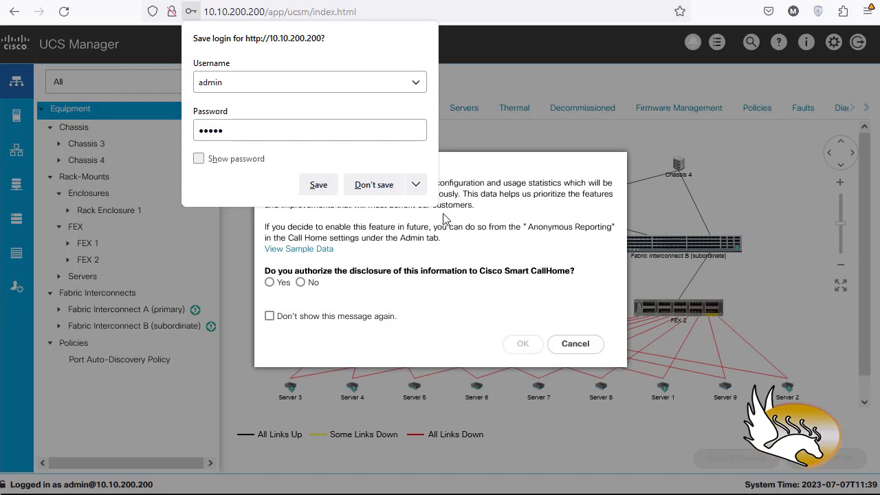
Decline saving the browser login, then answer No to Anonymous Reporting and stop its message from being shown again.
{"action": "left_click", "coordinate": [416, 184]}
{"action": "left_click", "coordinate": [406, 209]}
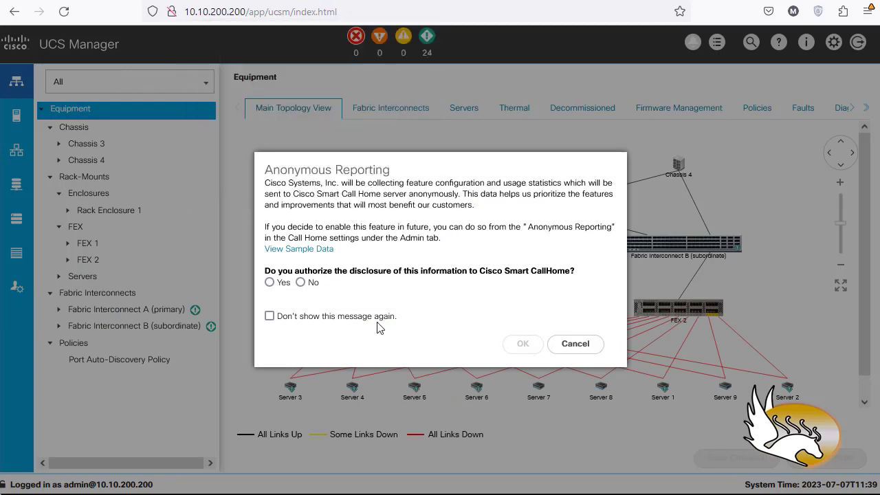
{"action": "left_click", "coordinate": [301, 282]}
{"action": "left_click", "coordinate": [269, 317]}
{"action": "left_click", "coordinate": [522, 345]}
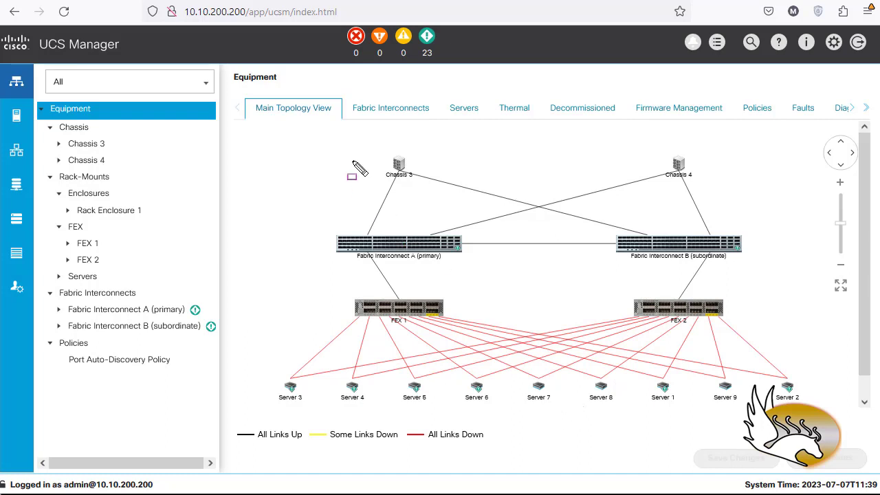
{"action": "left_click_drag", "start_coordinate": [354, 148], "coordinate": [436, 188]}
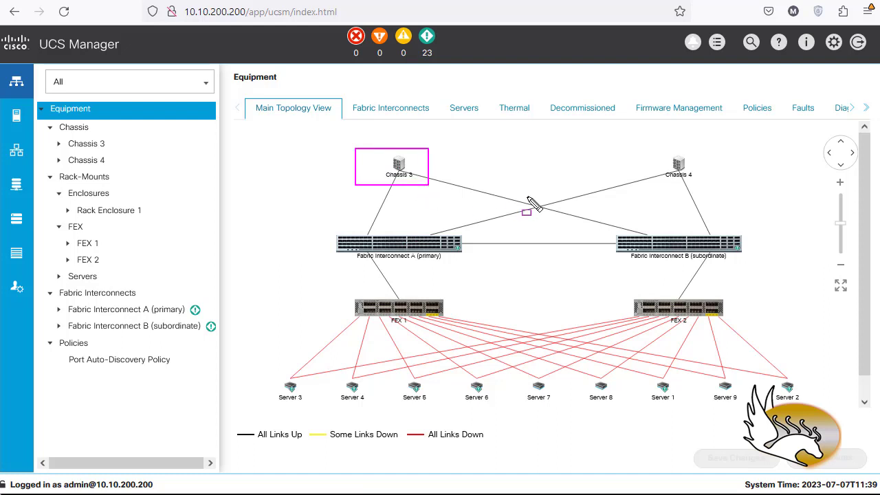
{"action": "left_click_drag", "start_coordinate": [664, 159], "coordinate": [713, 188]}
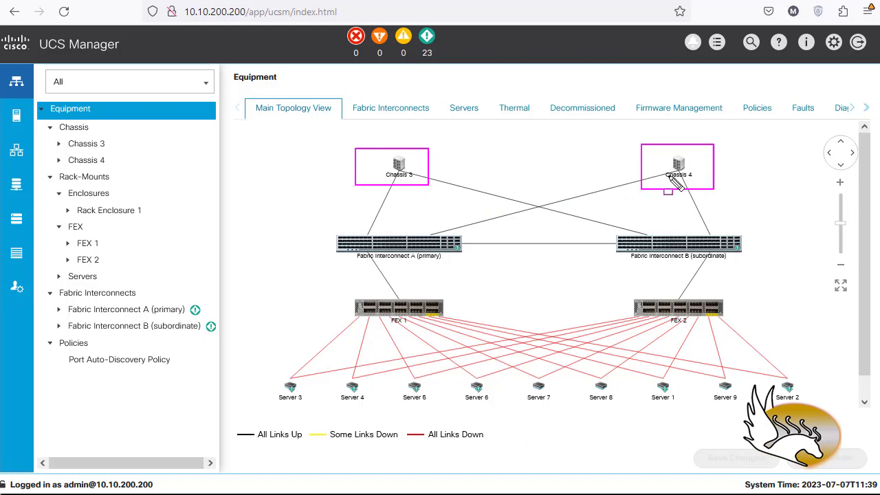
{"action": "key", "text": "Escape"}
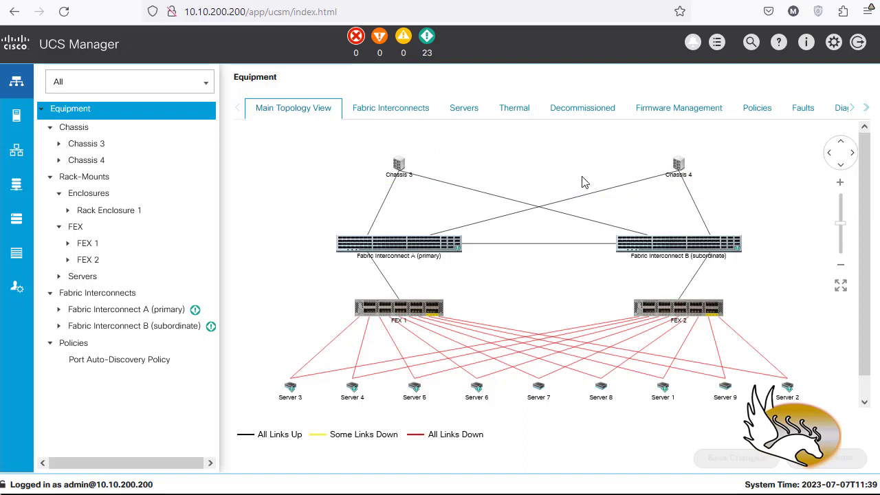
View the general details and physical display of Chassis 3 and Chassis 4, returning to the Equipment topology after each.
{"action": "double_click", "coordinate": [399, 168]}
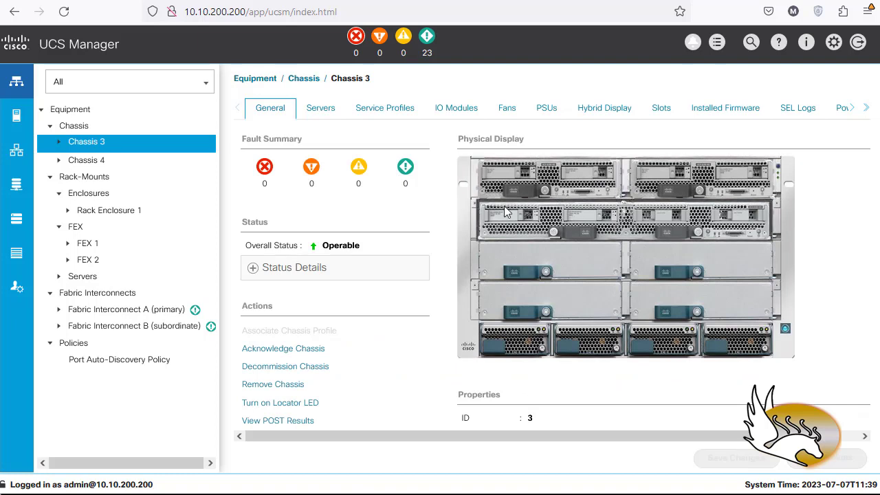
{"action": "left_click", "coordinate": [256, 79]}
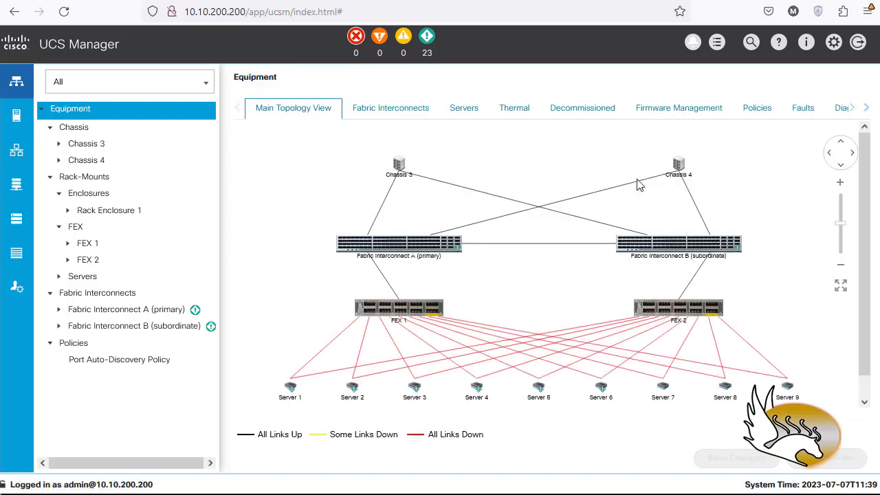
{"action": "left_click", "coordinate": [679, 165]}
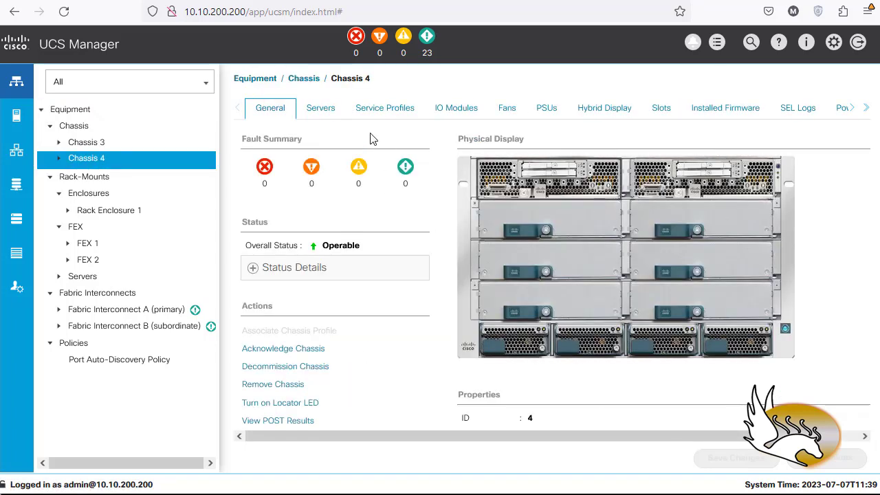
{"action": "left_click", "coordinate": [264, 80]}
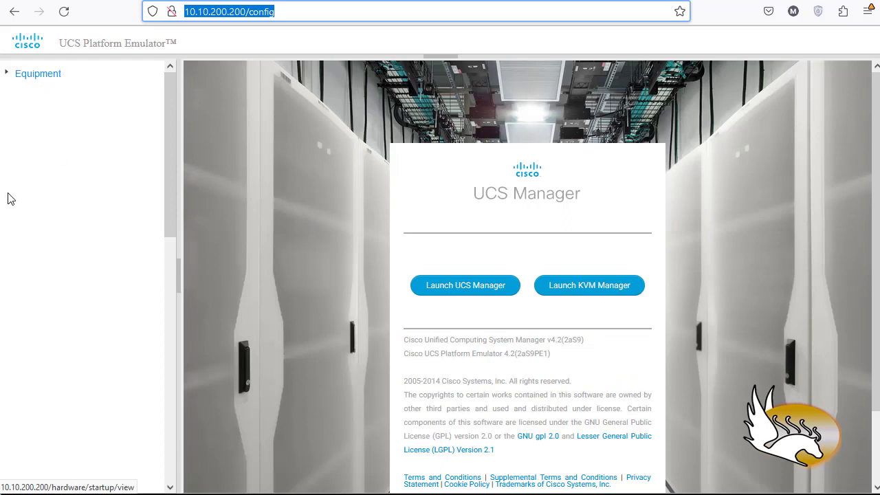
{"action": "left_click", "coordinate": [182, 278]}
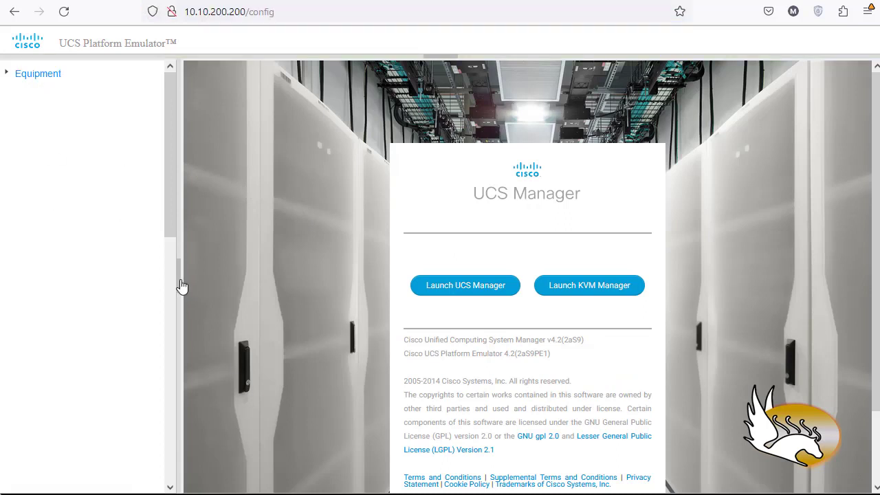
{"action": "left_click", "coordinate": [178, 281]}
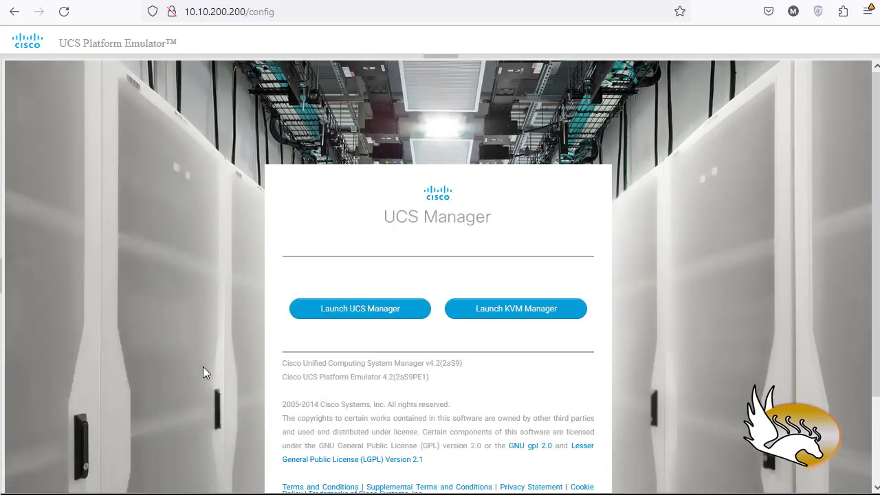
{"action": "left_click", "coordinate": [4, 287]}
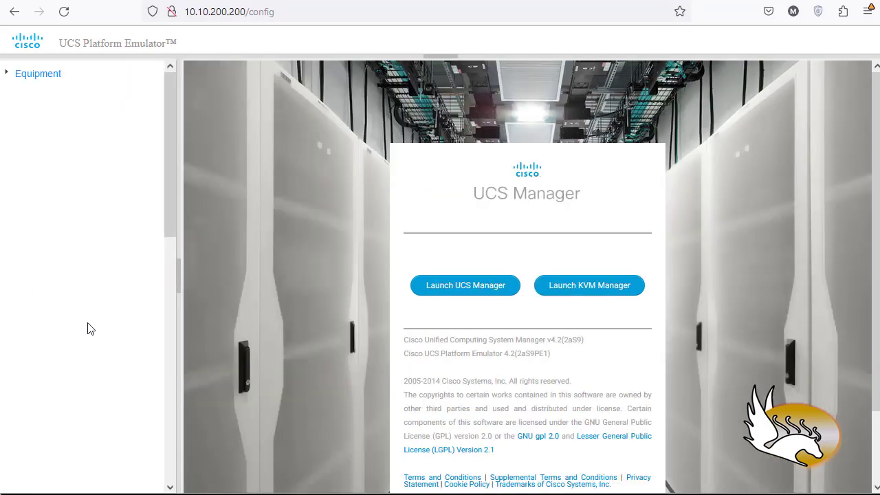
Review the emulator's Equipment hardware inventory and initiate the removal of all inserted devices.
{"action": "left_click", "coordinate": [41, 74]}
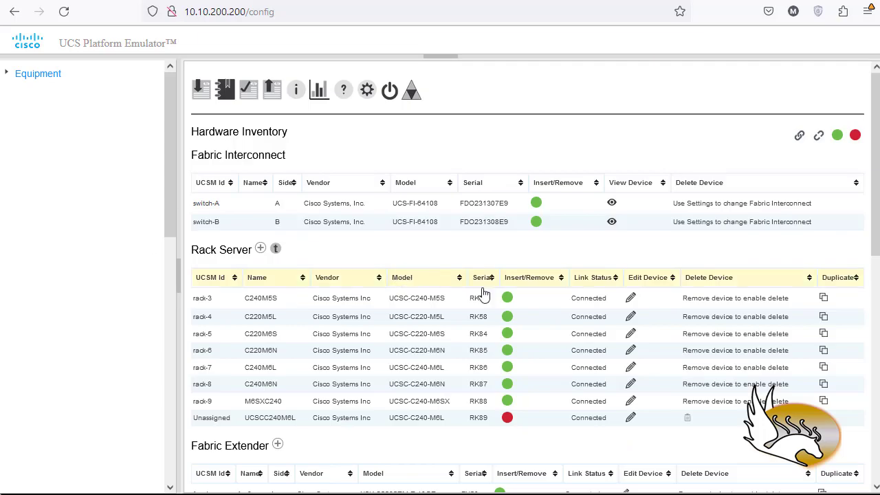
{"action": "scroll", "coordinate": [625, 288], "scroll_direction": "down", "scroll_amount": 5}
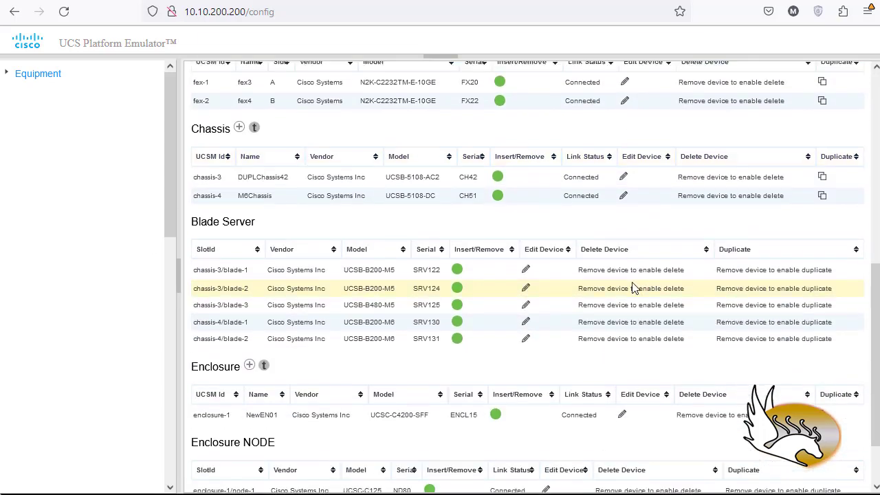
{"action": "scroll", "coordinate": [633, 289], "scroll_direction": "up", "scroll_amount": 6}
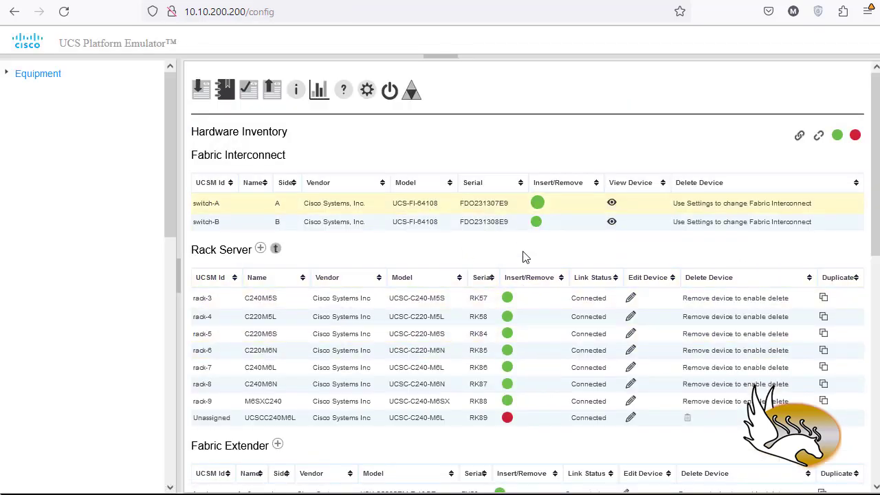
{"action": "scroll", "coordinate": [509, 368], "scroll_direction": "down", "scroll_amount": 5}
{"action": "scroll", "coordinate": [509, 368], "scroll_direction": "up", "scroll_amount": 5}
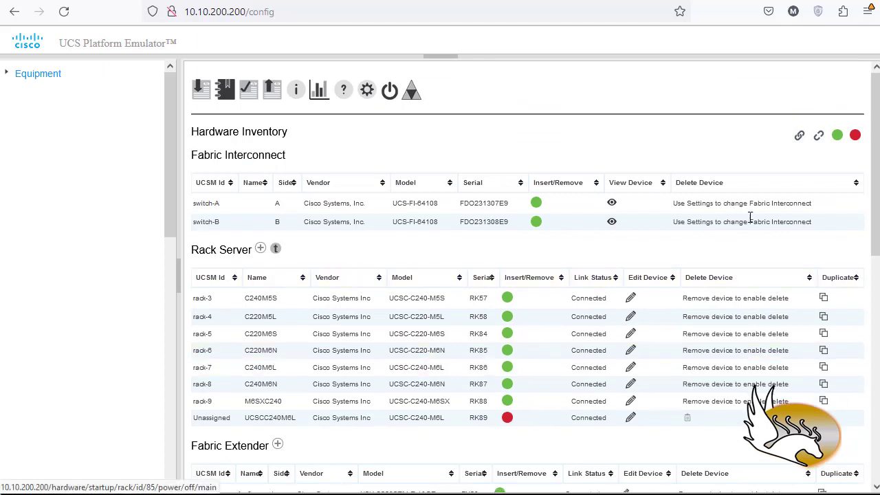
{"action": "left_click", "coordinate": [854, 137]}
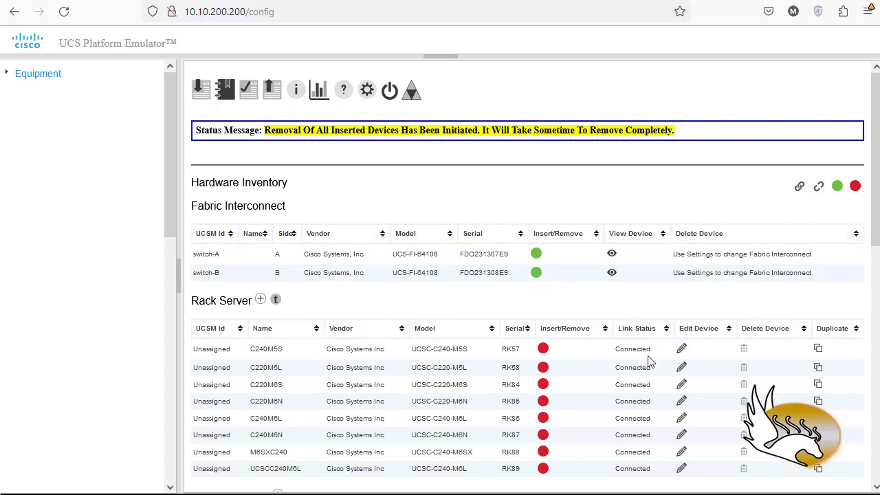
Delete every rack server from the hardware inventory, from C240M5S (RK57) through UCSCC240M6L (RK89).
{"action": "left_click", "coordinate": [745, 352]}
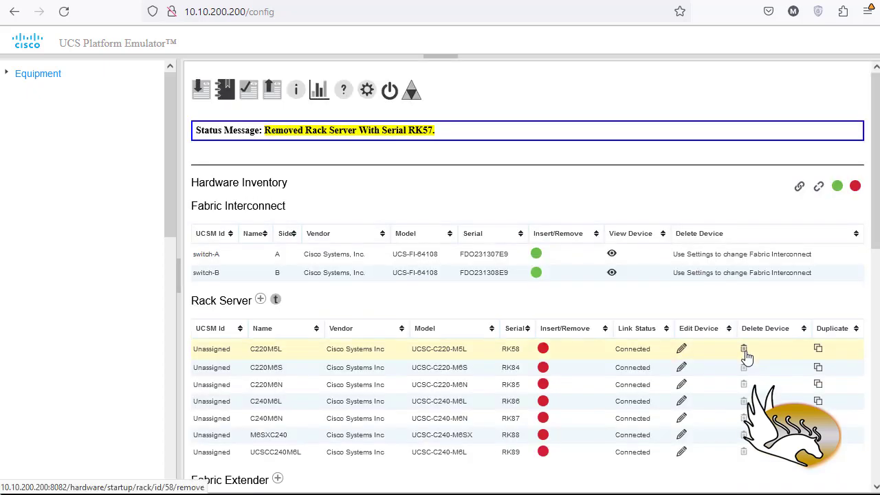
{"action": "left_click", "coordinate": [746, 353]}
{"action": "left_click", "coordinate": [743, 369]}
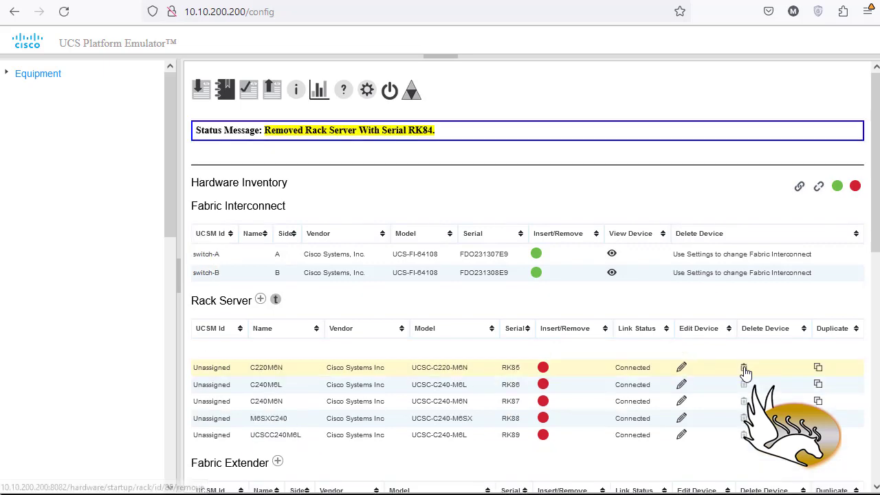
{"action": "left_click", "coordinate": [744, 369]}
{"action": "left_click", "coordinate": [744, 369]}
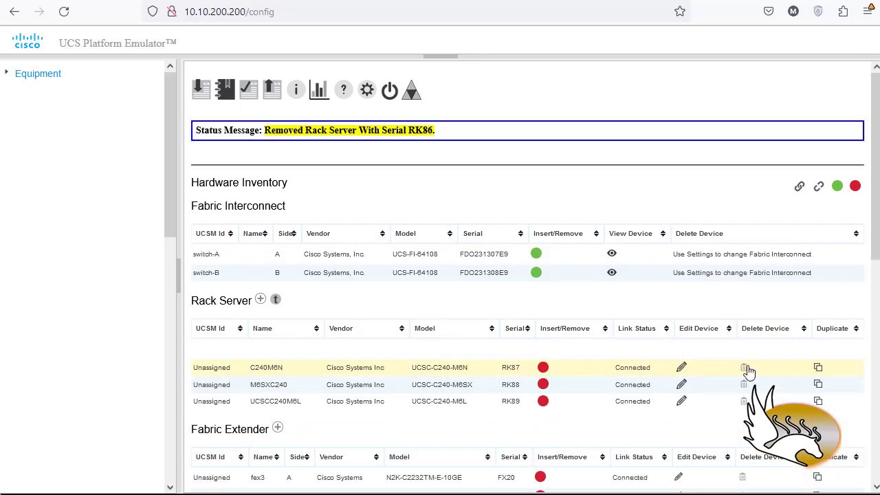
{"action": "left_click", "coordinate": [743, 369]}
{"action": "left_click", "coordinate": [745, 369]}
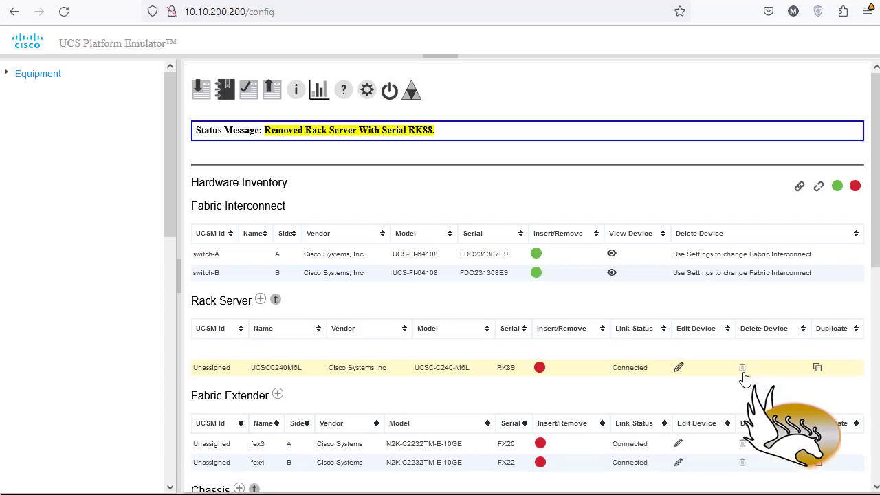
{"action": "left_click", "coordinate": [743, 370]}
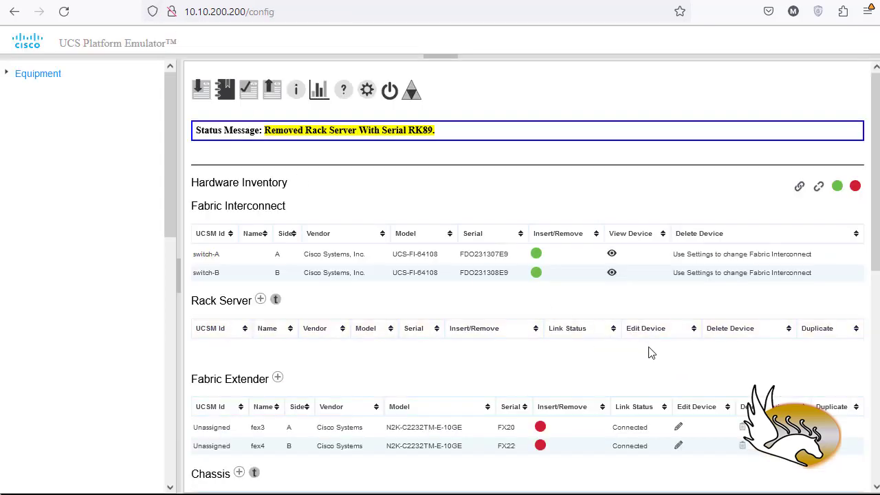
Delete the fabric extenders fex3 and fex4 from the hardware inventory.
{"action": "scroll", "coordinate": [652, 353], "scroll_direction": "down", "scroll_amount": 3}
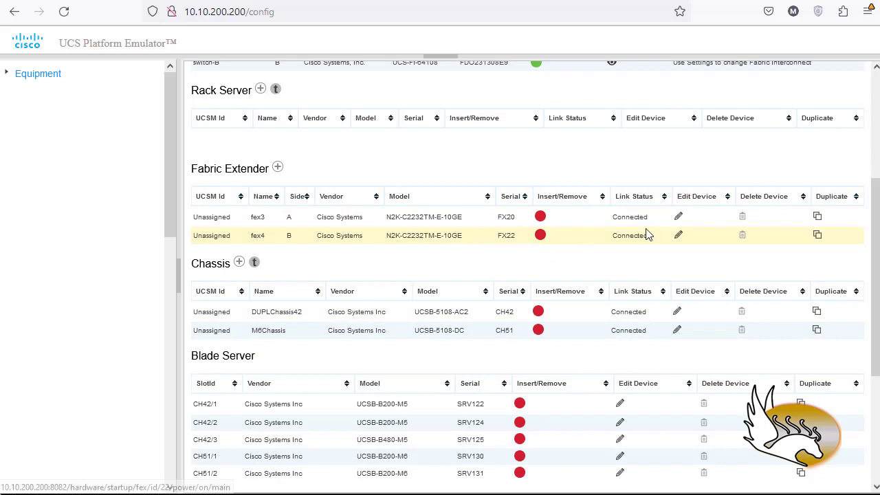
{"action": "left_click", "coordinate": [744, 221]}
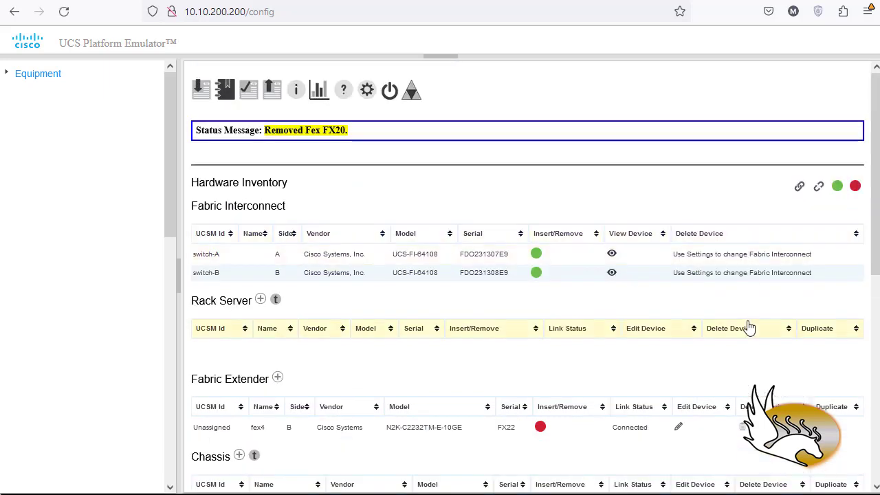
{"action": "left_click", "coordinate": [741, 426]}
Delete the chassis DUPLChassis42 and M6Chassis together with their blade servers.
{"action": "scroll", "coordinate": [703, 351], "scroll_direction": "down", "scroll_amount": 4}
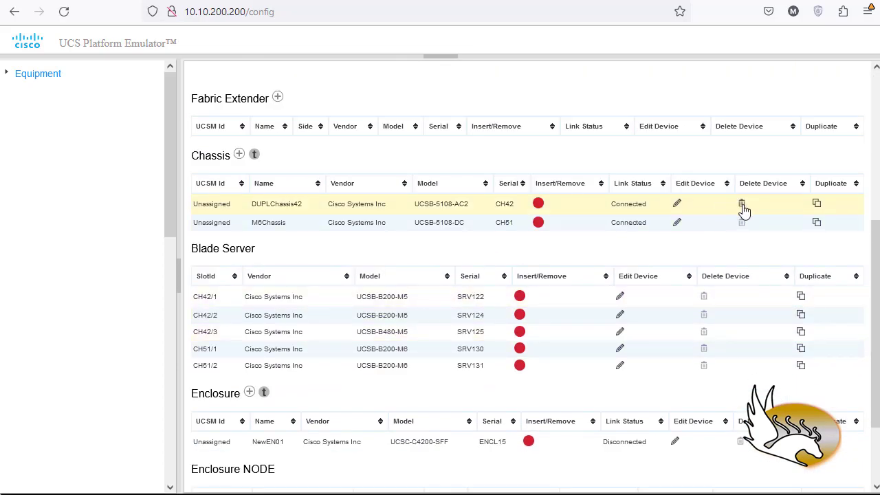
{"action": "left_click", "coordinate": [742, 203]}
{"action": "scroll", "coordinate": [749, 299], "scroll_direction": "down", "scroll_amount": 4}
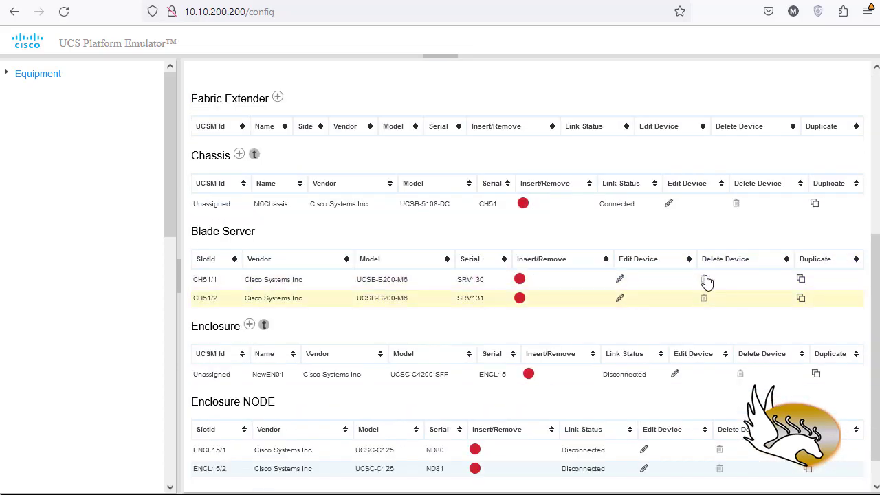
{"action": "left_click", "coordinate": [735, 203]}
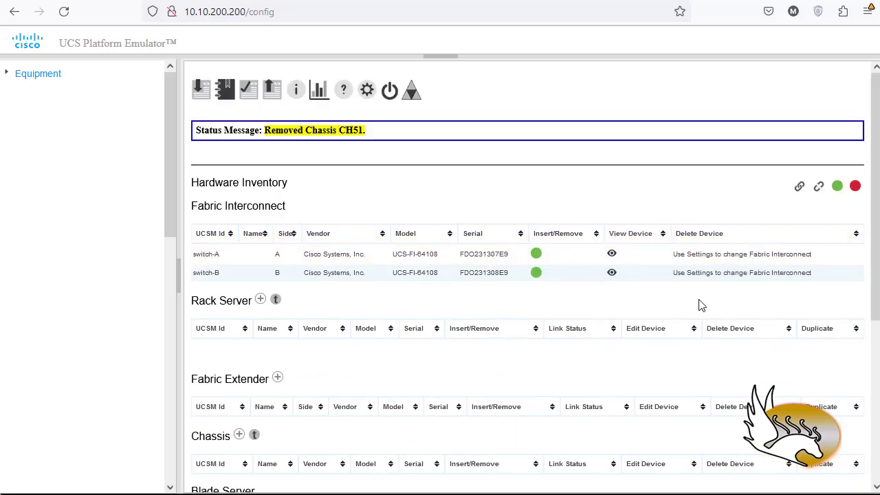
Delete the enclosure NewEN01 with its nodes from the hardware inventory.
{"action": "scroll", "coordinate": [697, 305], "scroll_direction": "down", "scroll_amount": 3}
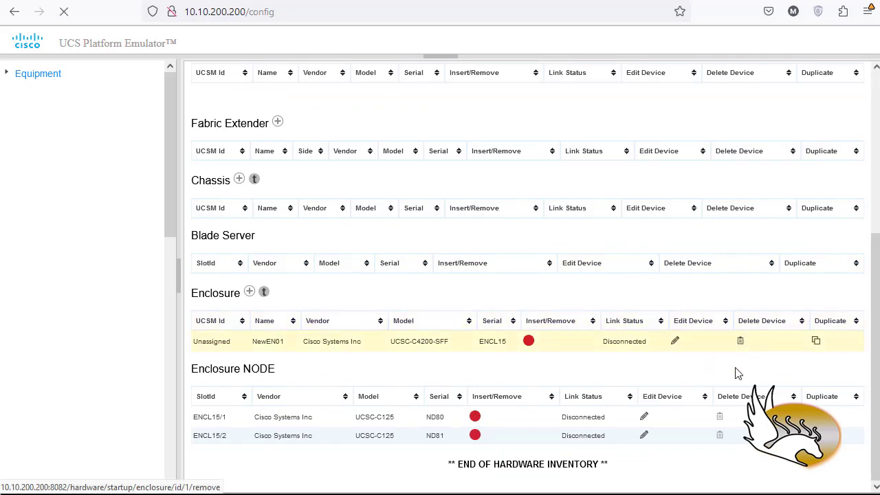
{"action": "left_click", "coordinate": [740, 341]}
{"action": "scroll", "coordinate": [711, 378], "scroll_direction": "down", "scroll_amount": 5}
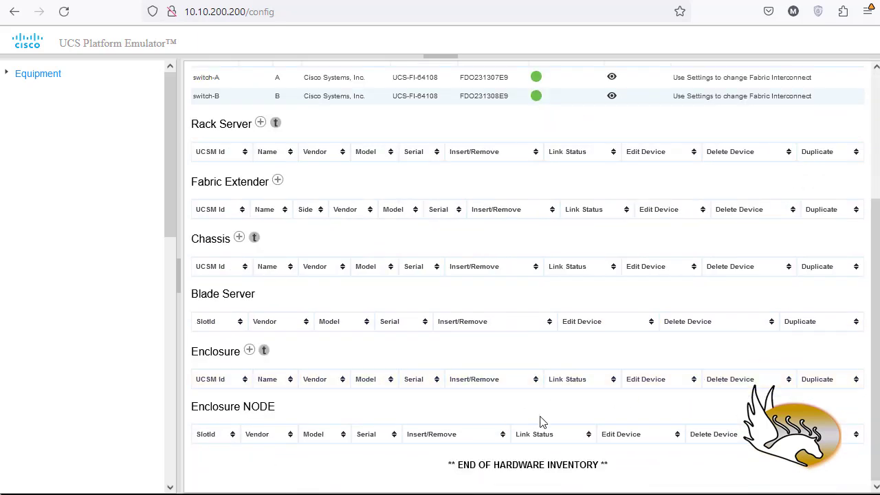
Add a new chassis named CHASSIS01 with the PID N20-C6508 to the hardware inventory.
{"action": "scroll", "coordinate": [660, 438], "scroll_direction": "up", "scroll_amount": 5}
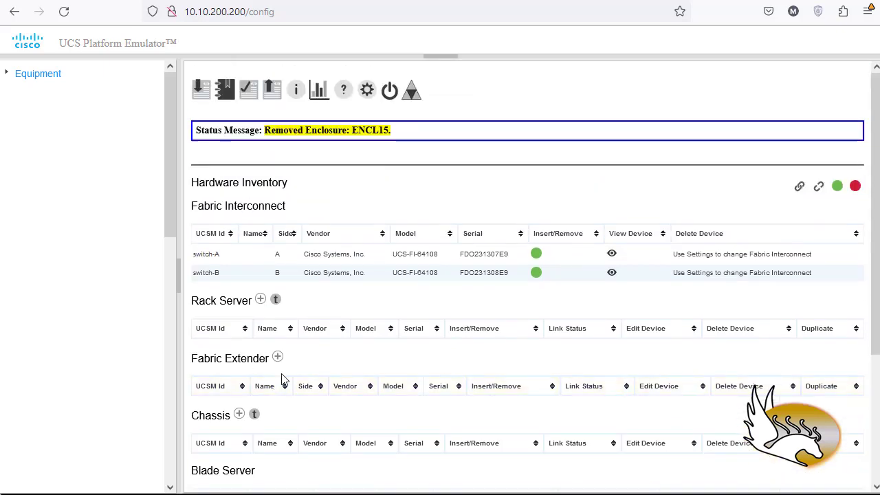
{"action": "scroll", "coordinate": [282, 379], "scroll_direction": "down", "scroll_amount": 2}
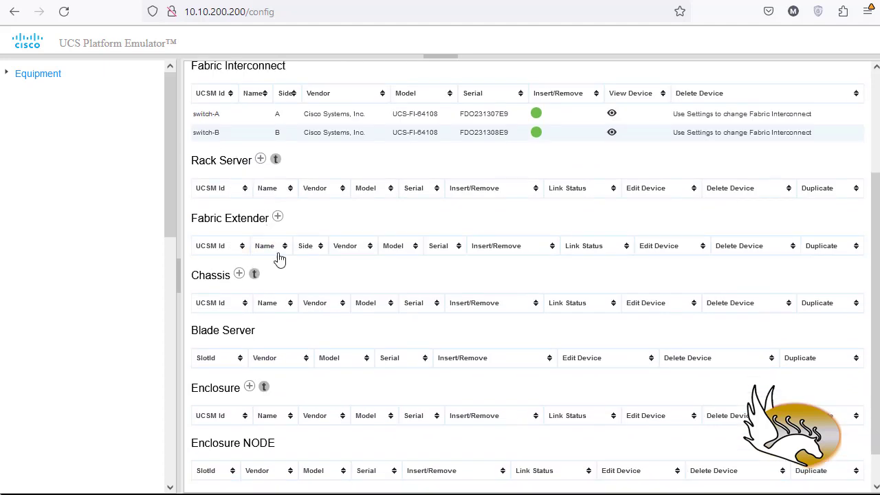
{"action": "left_click", "coordinate": [240, 275]}
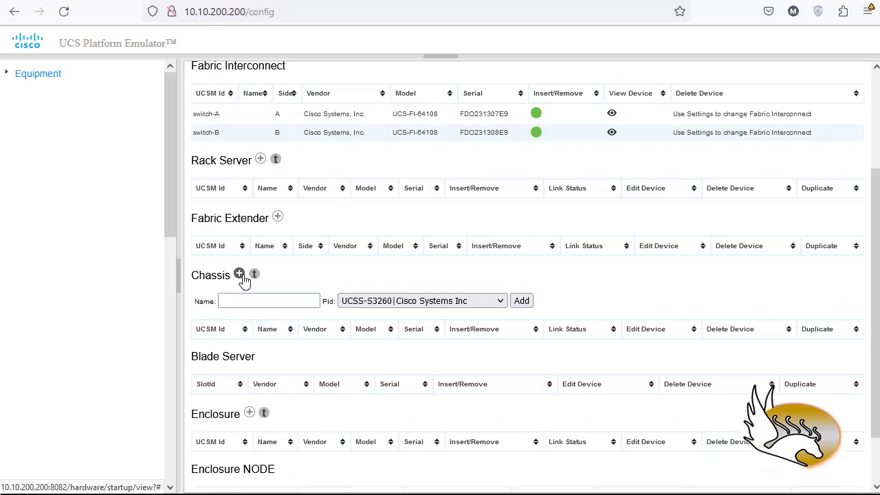
{"action": "left_click", "coordinate": [368, 304]}
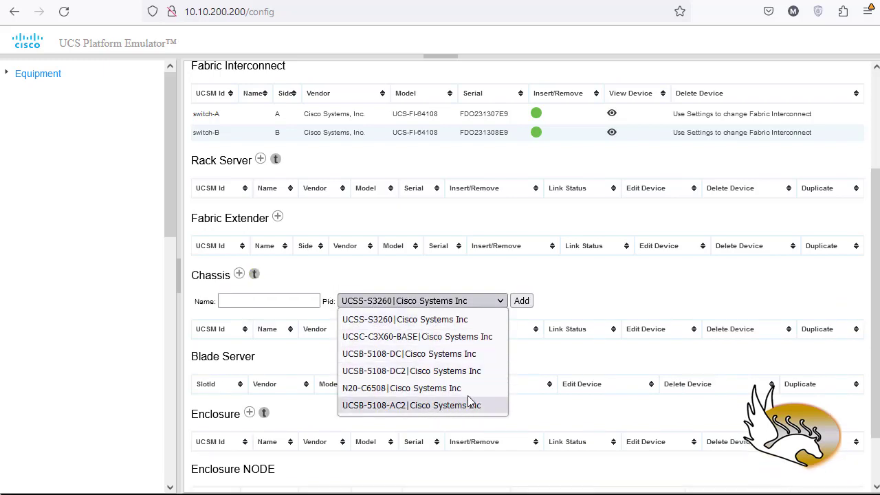
{"action": "left_click", "coordinate": [388, 390]}
{"action": "left_click", "coordinate": [286, 301]}
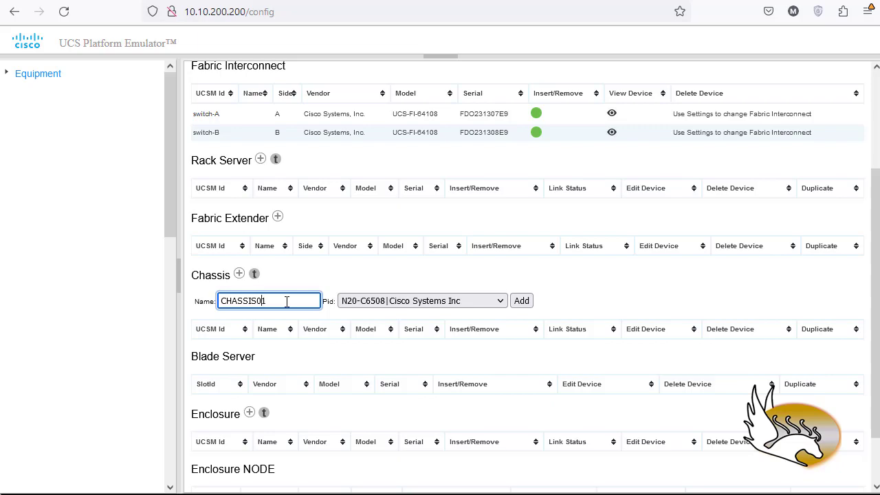
{"action": "left_click", "coordinate": [521, 301]}
Open CHASSIS01 for editing and add the Ex M42 Scaled High blade template to it twice.
{"action": "scroll", "coordinate": [529, 312], "scroll_direction": "down", "scroll_amount": 5}
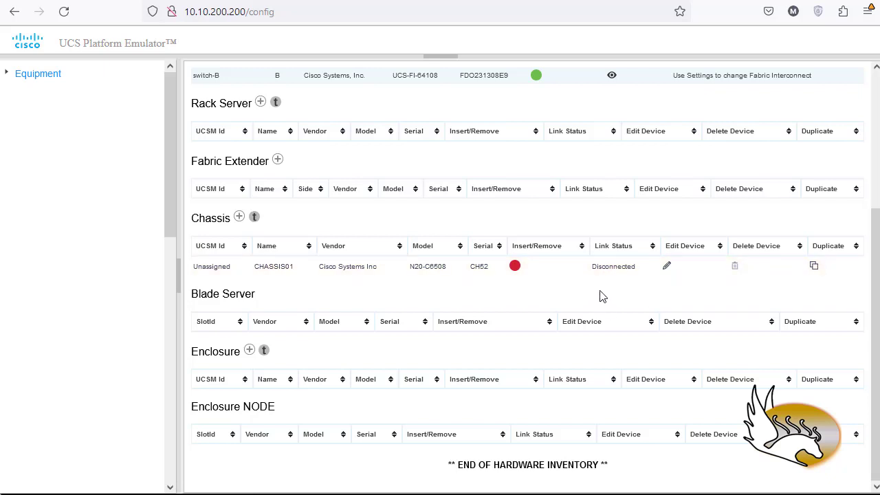
{"action": "left_click", "coordinate": [665, 269]}
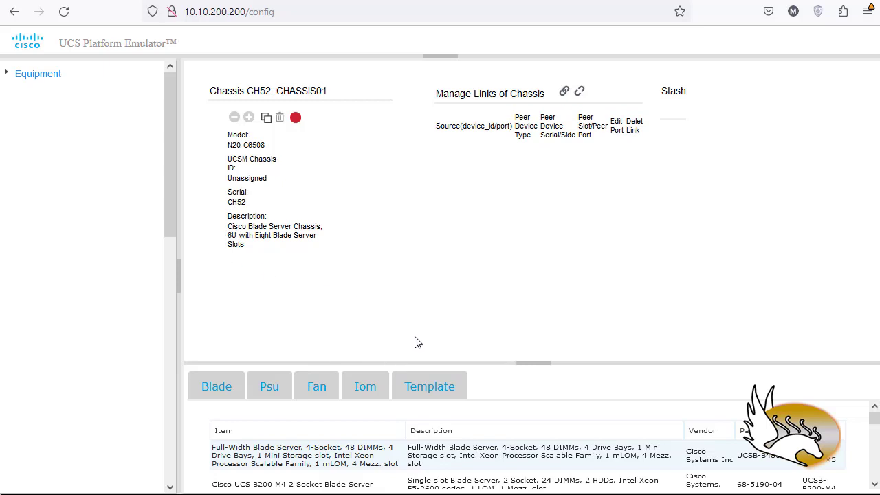
{"action": "left_click_drag", "start_coordinate": [523, 363], "coordinate": [525, 319]}
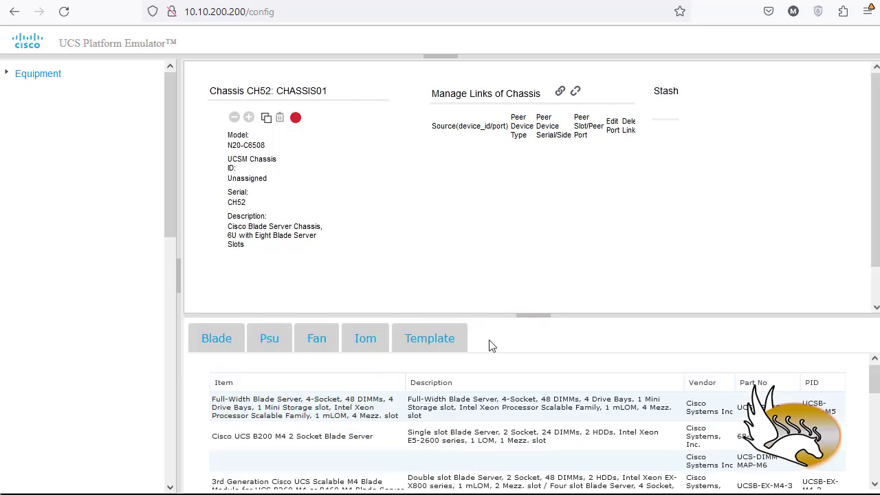
{"action": "left_click", "coordinate": [216, 339]}
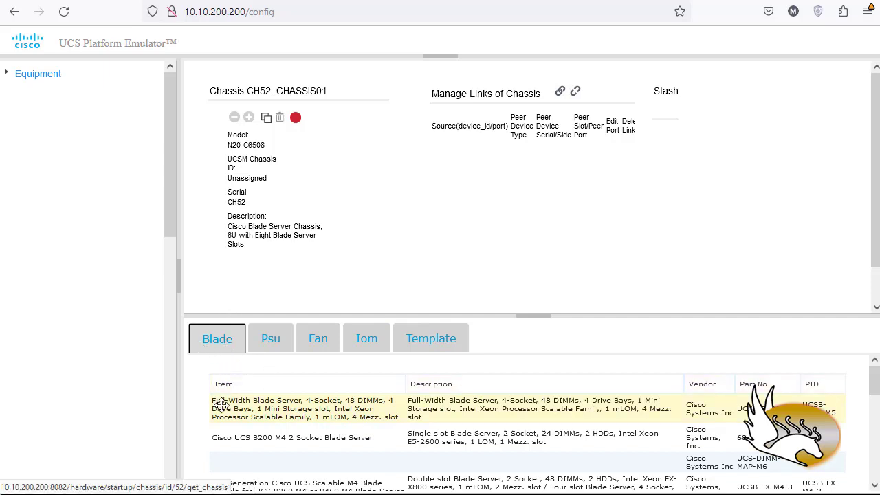
{"action": "left_click", "coordinate": [418, 338]}
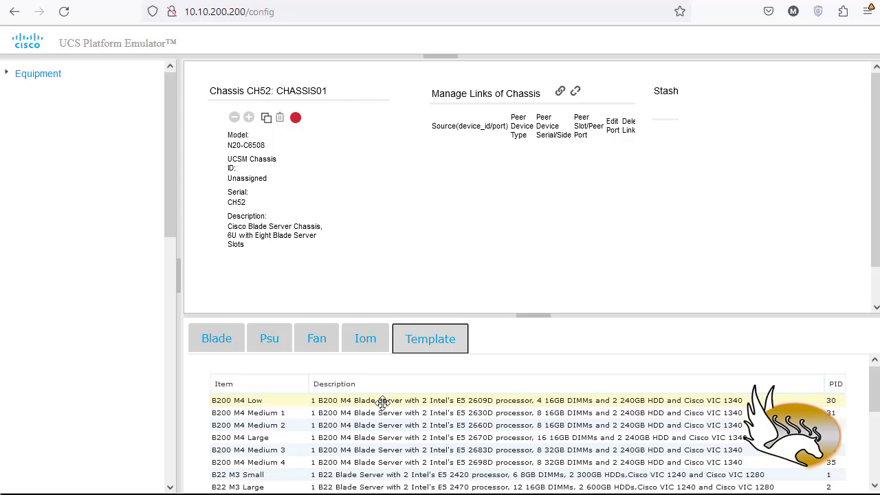
{"action": "scroll", "coordinate": [374, 421], "scroll_direction": "down", "scroll_amount": 5}
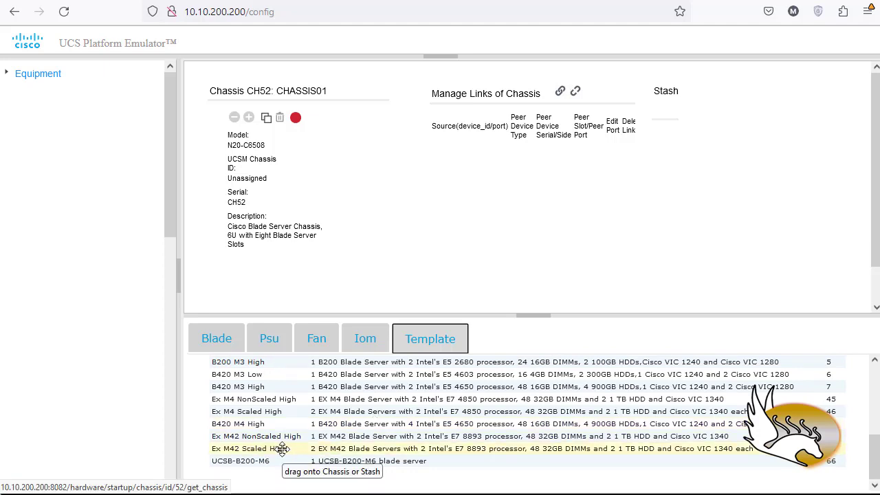
{"action": "left_click_drag", "start_coordinate": [282, 449], "coordinate": [308, 269]}
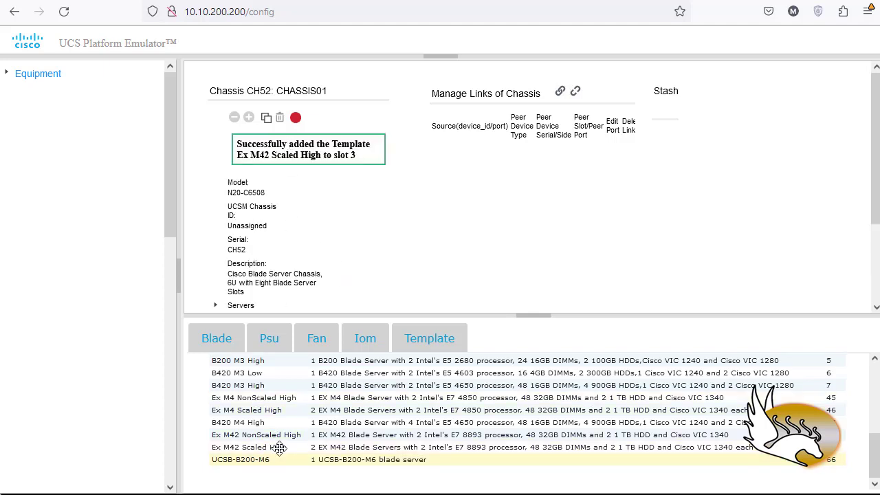
{"action": "left_click_drag", "start_coordinate": [278, 447], "coordinate": [268, 256]}
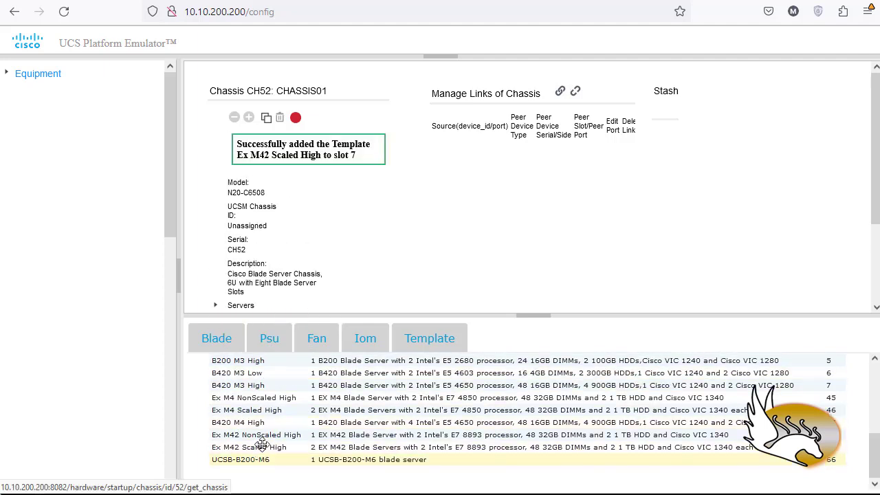
Try to add the UCSB-B200-M6 and B200 M4 Large blade templates to CHASSIS01.
{"action": "left_click_drag", "start_coordinate": [261, 459], "coordinate": [267, 250]}
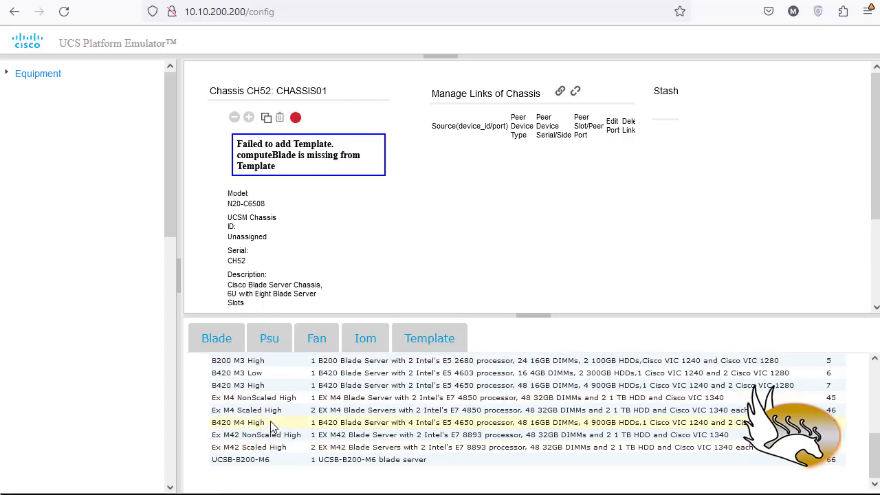
{"action": "scroll", "coordinate": [271, 426], "scroll_direction": "up", "scroll_amount": 3}
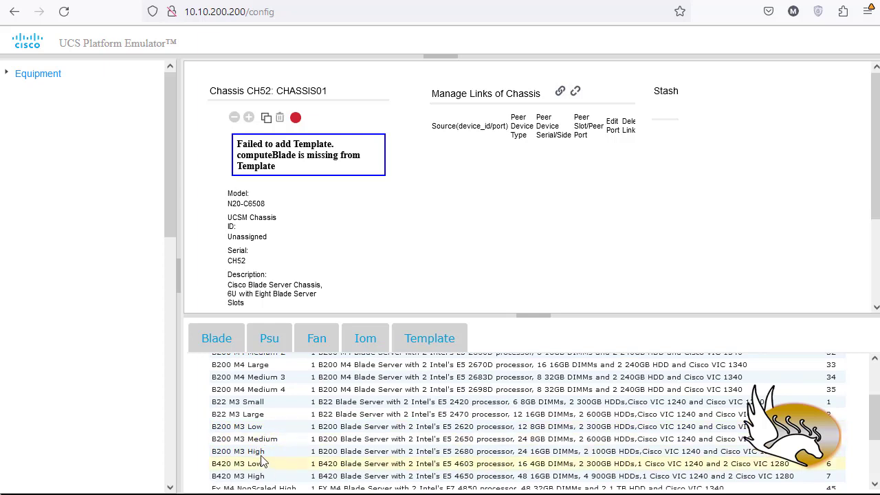
{"action": "scroll", "coordinate": [258, 440], "scroll_direction": "up", "scroll_amount": 3}
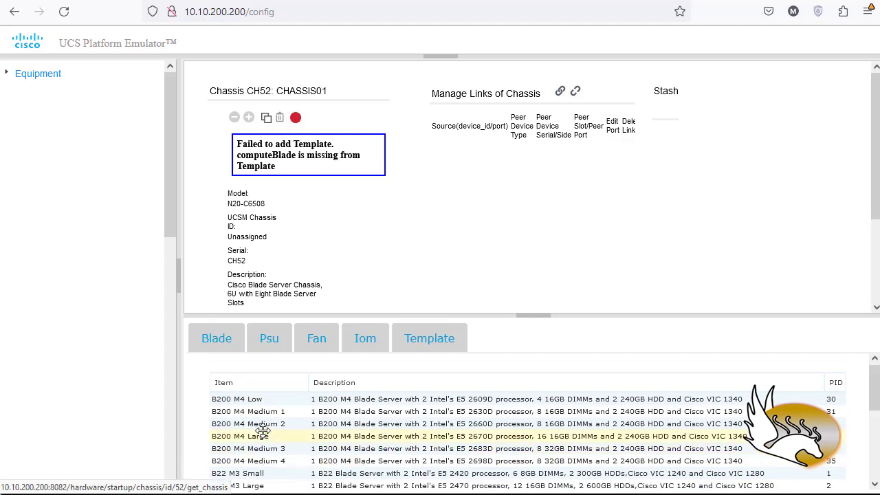
{"action": "left_click_drag", "start_coordinate": [263, 436], "coordinate": [300, 236]}
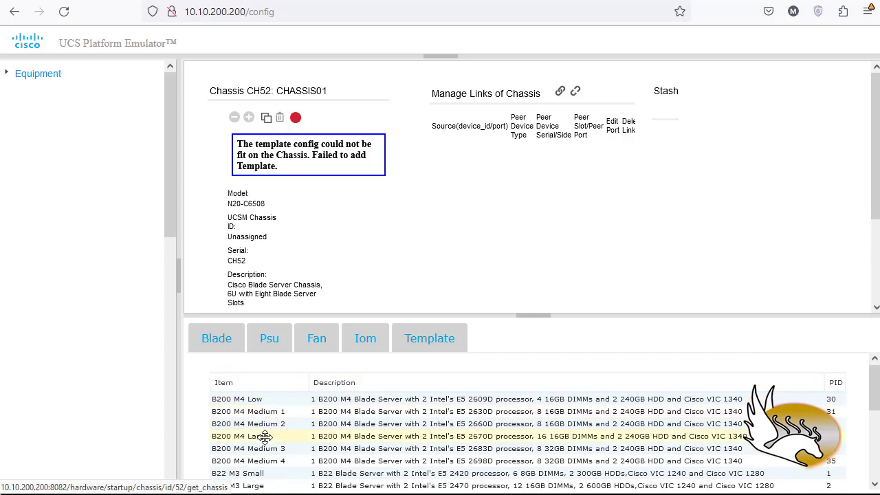
{"action": "left_click_drag", "start_coordinate": [261, 437], "coordinate": [297, 210]}
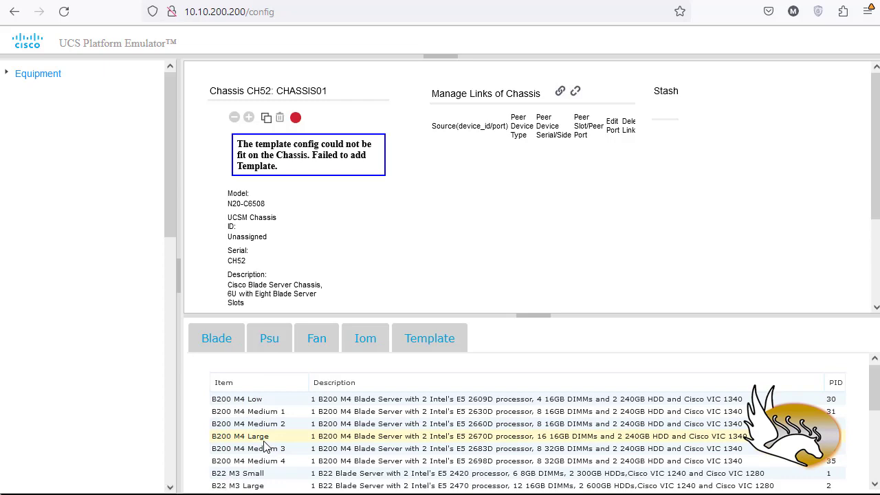
{"action": "left_click_drag", "start_coordinate": [262, 438], "coordinate": [279, 255]}
{"action": "left_click_drag", "start_coordinate": [262, 438], "coordinate": [290, 244]}
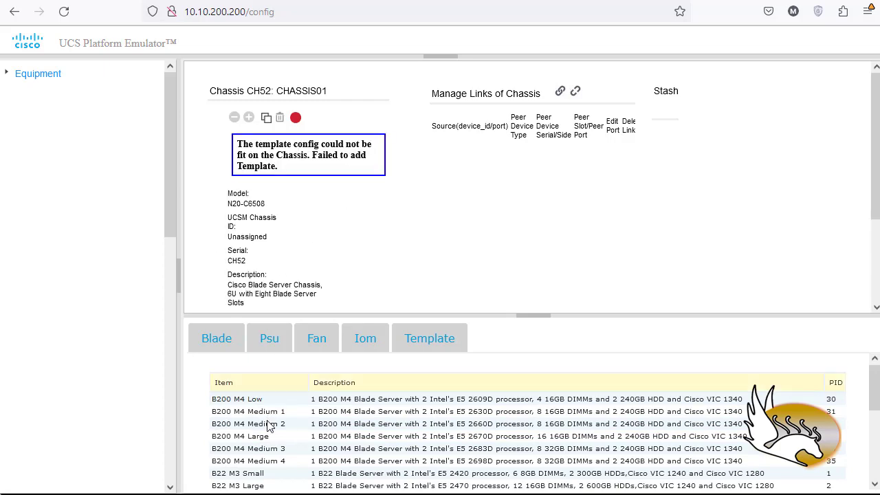
{"action": "left_click_drag", "start_coordinate": [257, 438], "coordinate": [283, 223]}
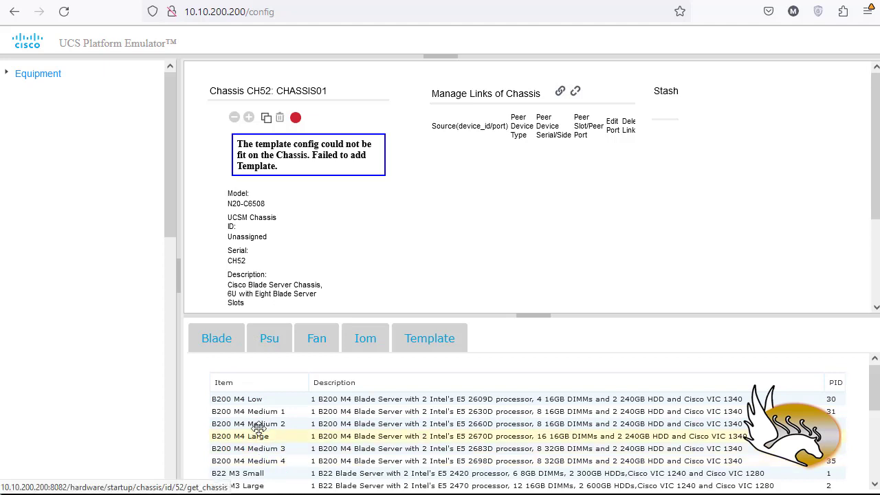
{"action": "left_click_drag", "start_coordinate": [255, 436], "coordinate": [350, 269]}
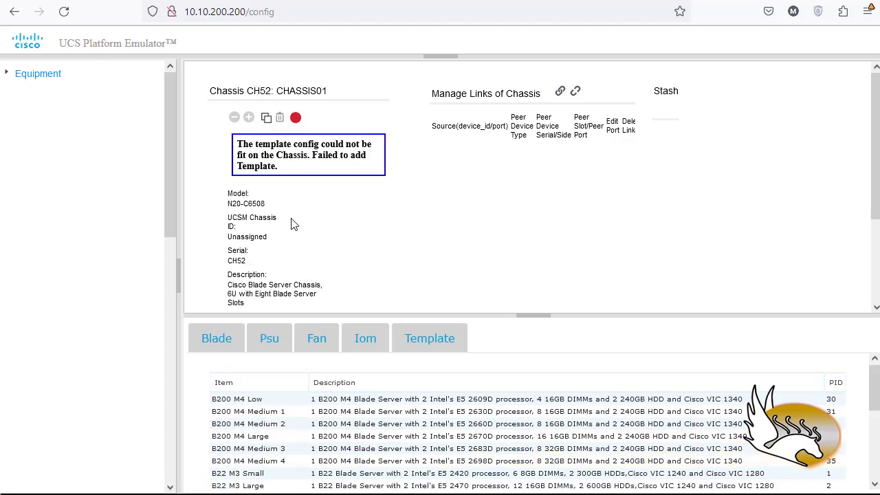
Expand the server list of CHASSIS01 and check which slots the blades occupy.
{"action": "scroll", "coordinate": [288, 224], "scroll_direction": "down", "scroll_amount": 3}
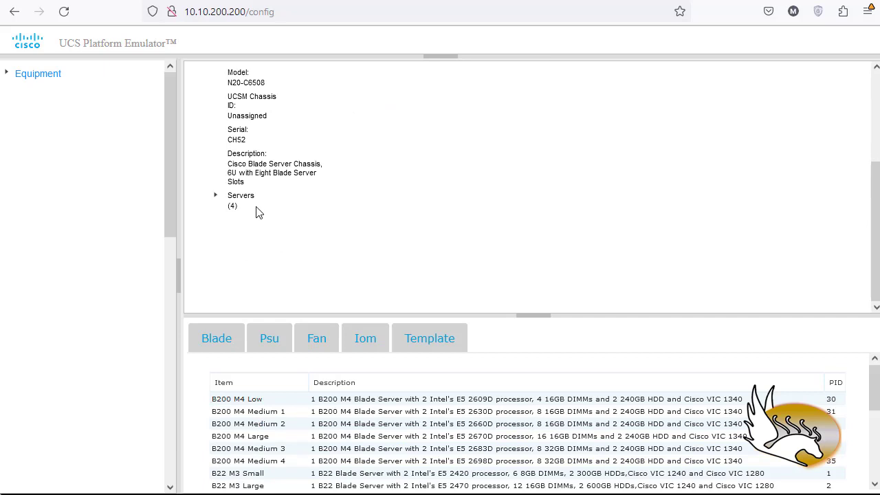
{"action": "left_click", "coordinate": [215, 201]}
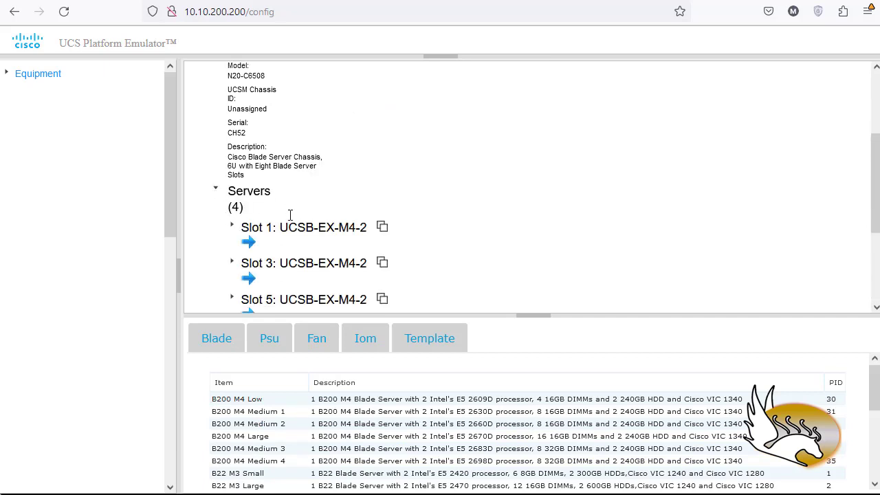
{"action": "scroll", "coordinate": [290, 216], "scroll_direction": "down", "scroll_amount": 2}
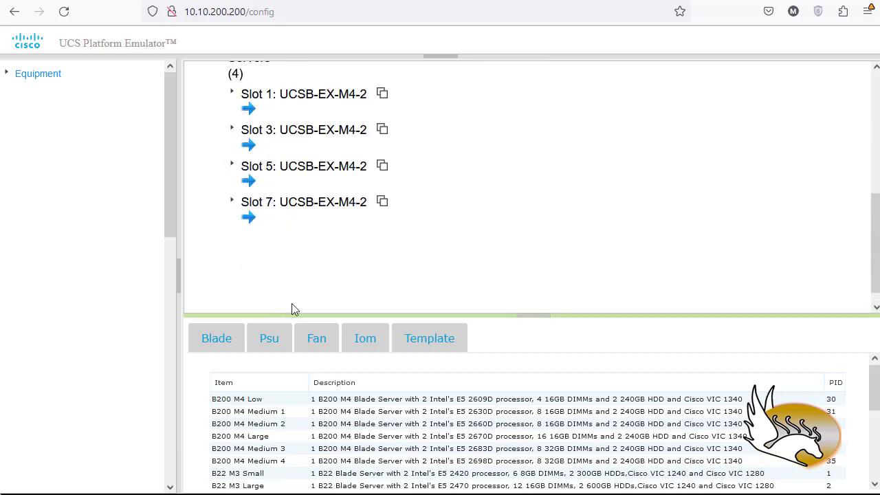
{"action": "scroll", "coordinate": [326, 235], "scroll_direction": "up", "scroll_amount": 2}
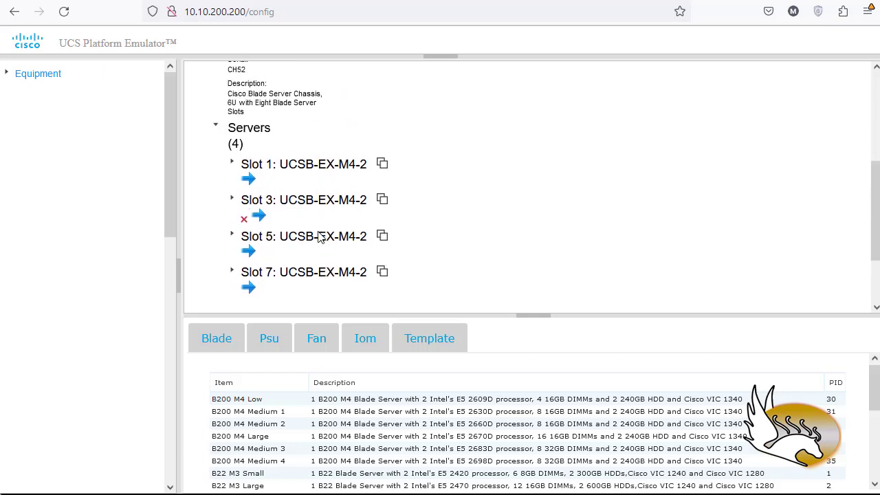
{"action": "scroll", "coordinate": [412, 241], "scroll_direction": "up", "scroll_amount": 2}
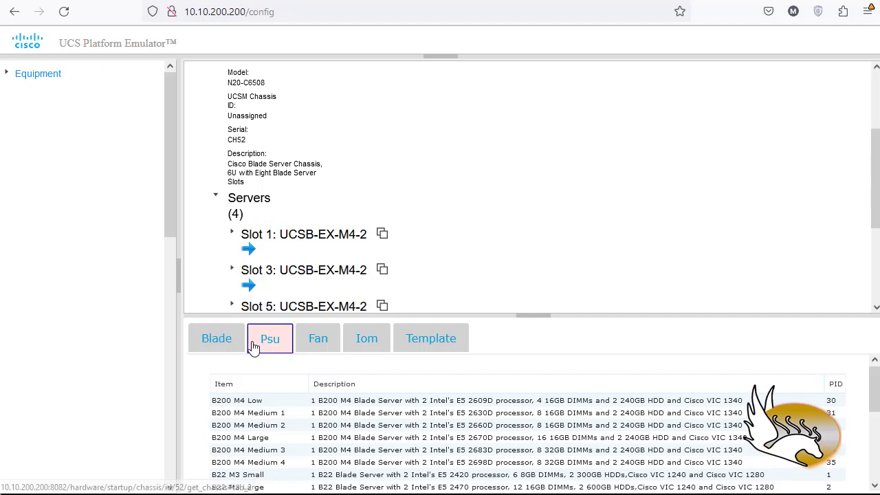
Assign the Platinum II AC Power Supply for UCS 5108 Chassis to CHASSIS01.
{"action": "left_click", "coordinate": [274, 344]}
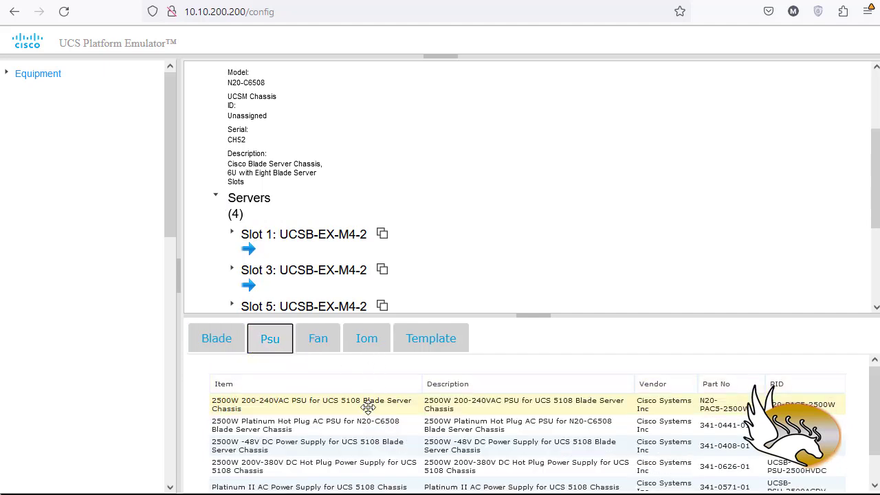
{"action": "scroll", "coordinate": [369, 405], "scroll_direction": "down", "scroll_amount": 1}
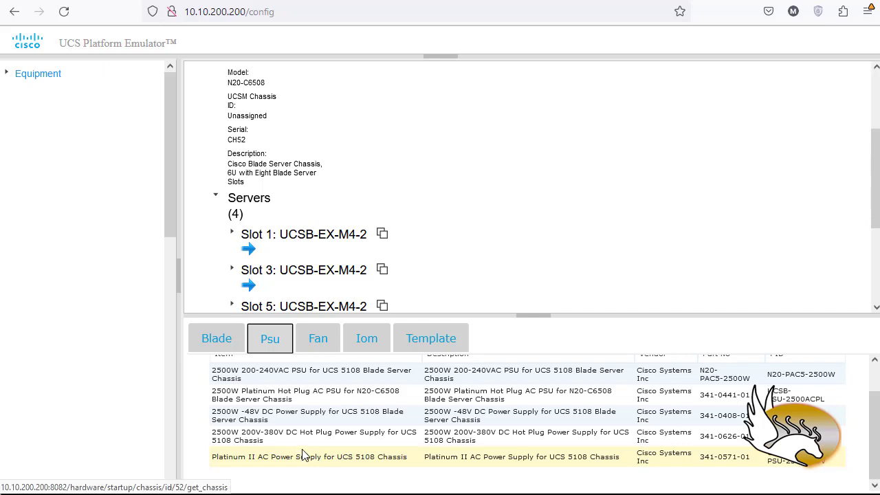
{"action": "left_click_drag", "start_coordinate": [306, 460], "coordinate": [326, 130]}
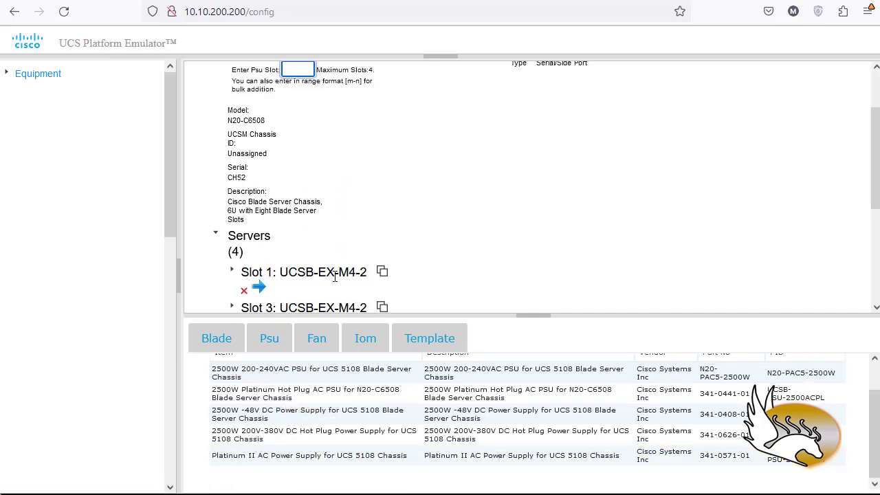
{"action": "scroll", "coordinate": [316, 209], "scroll_direction": "up", "scroll_amount": 2}
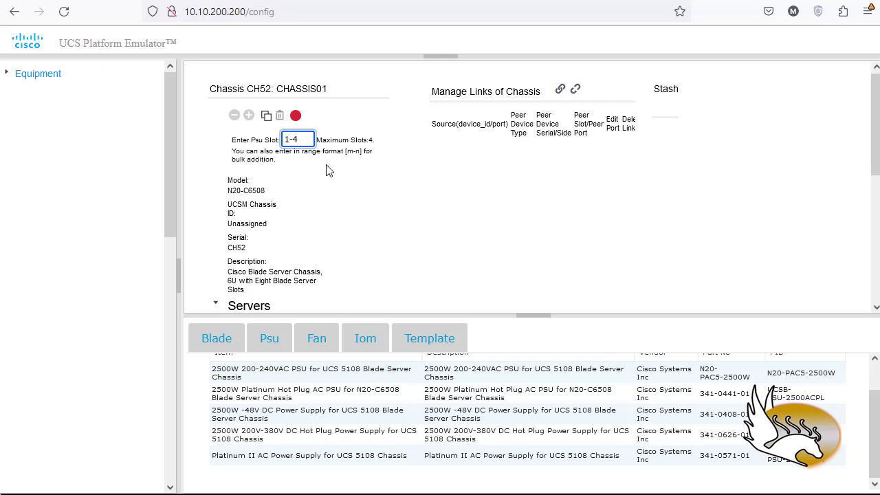
Fill power supply slots 1-4 of CHASSIS01 and add the UCS 5108 fan module to fan slots 1-8.
{"action": "key", "text": "Return"}
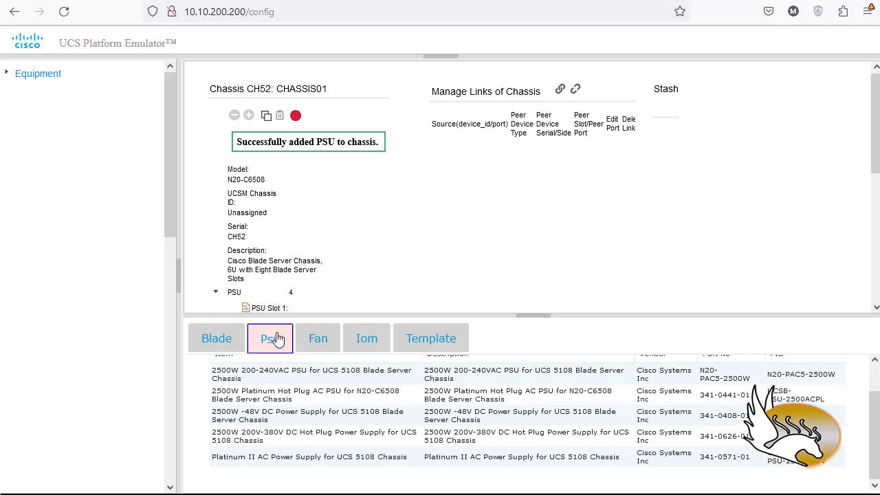
{"action": "left_click", "coordinate": [317, 338]}
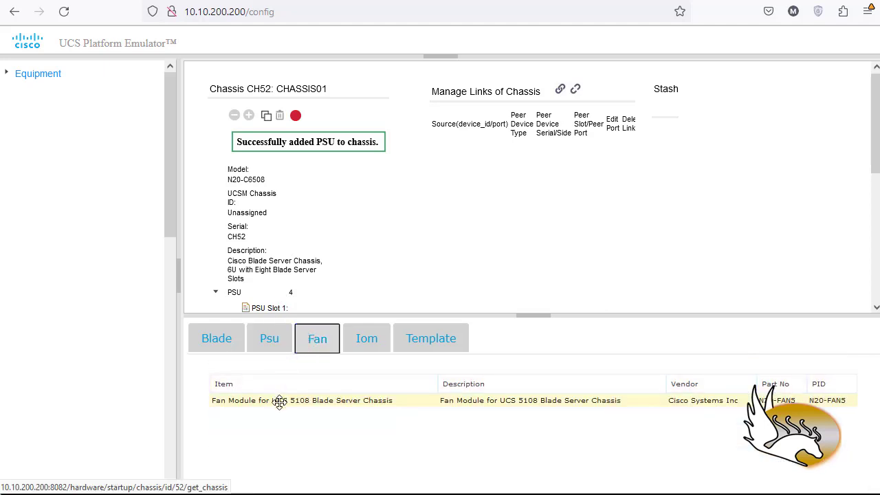
{"action": "left_click_drag", "start_coordinate": [277, 397], "coordinate": [309, 208]}
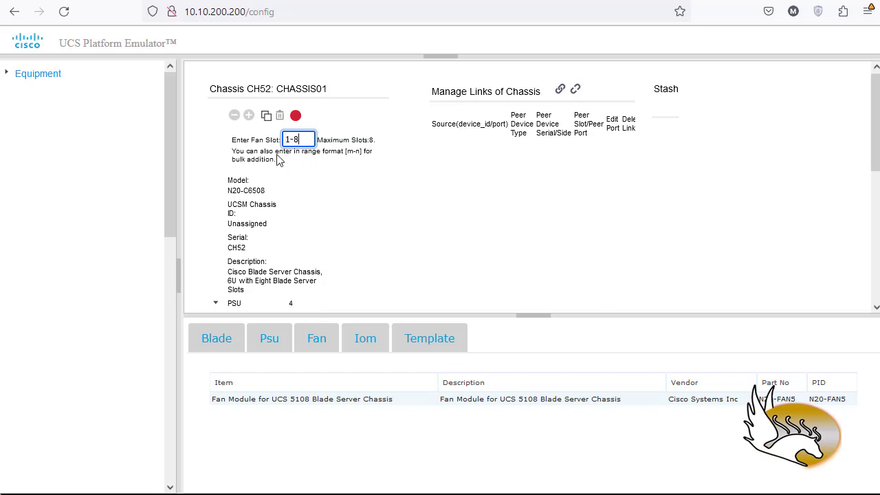
{"action": "key", "text": "Return"}
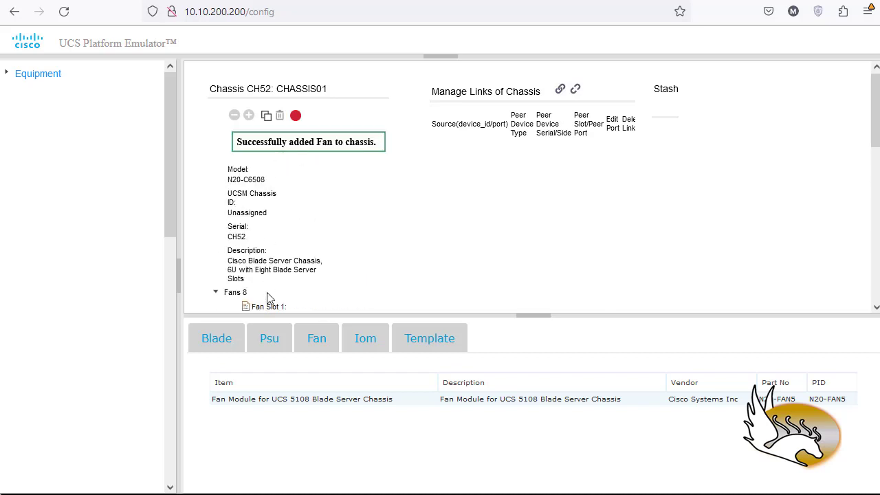
Add the Cisco UCS 2408 8 Port I/O Module to IOM slots 1-2 of CHASSIS01.
{"action": "left_click", "coordinate": [370, 346]}
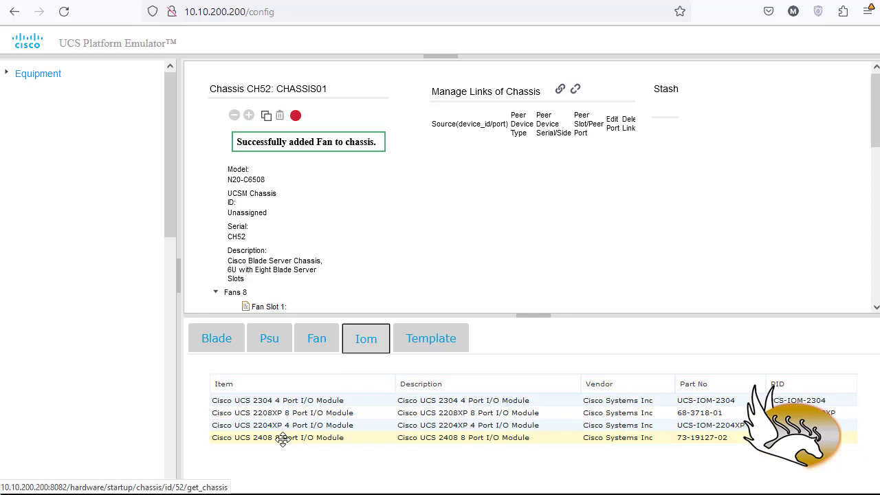
{"action": "left_click_drag", "start_coordinate": [283, 440], "coordinate": [301, 206]}
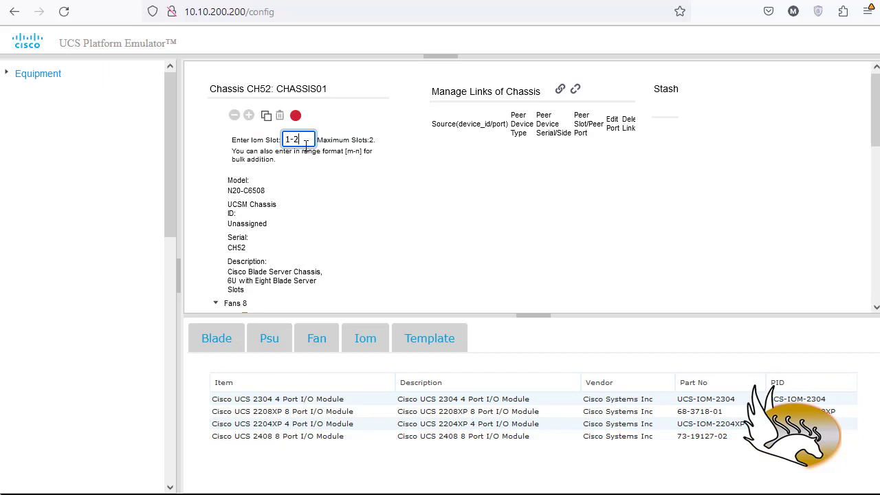
{"action": "type", "text": "1-2"}
{"action": "key", "text": "Return"}
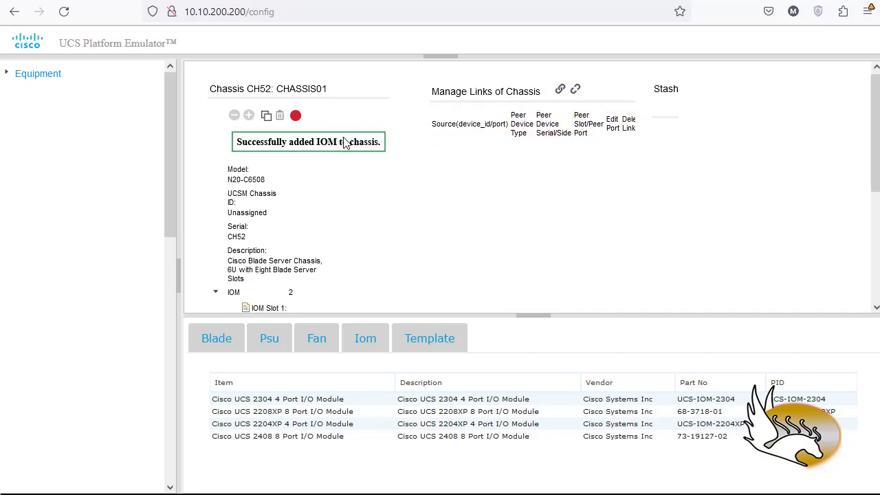
Connect all links of CHASSIS01.
{"action": "left_click", "coordinate": [560, 90]}
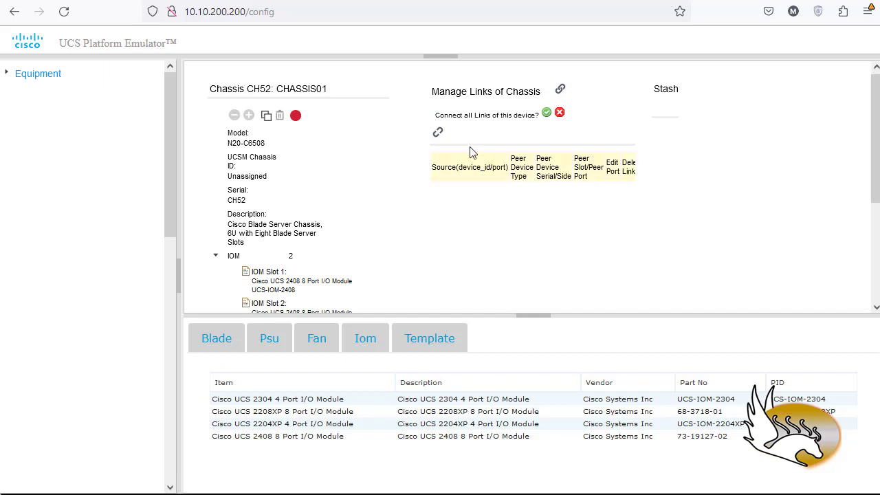
{"action": "left_click", "coordinate": [548, 114]}
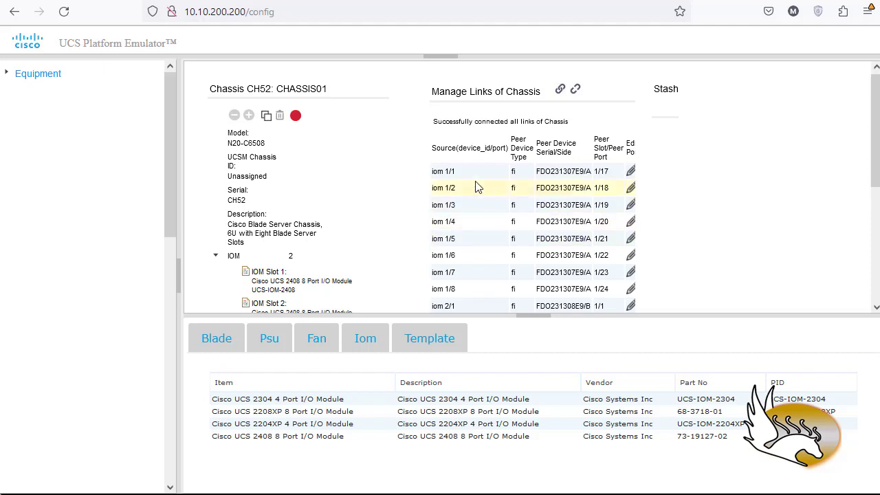
Review which fabric interconnect and peer port each IOM port of CHASSIS01 is linked to.
{"action": "scroll", "coordinate": [597, 230], "scroll_direction": "down", "scroll_amount": 2}
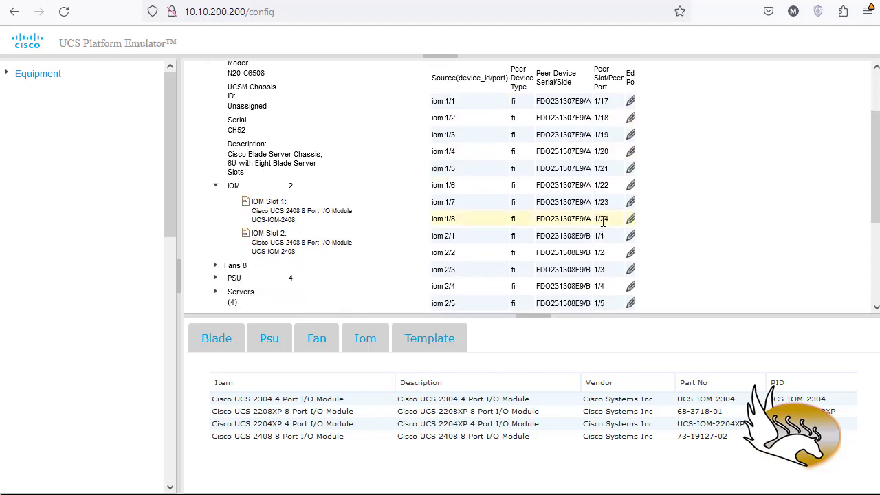
{"action": "scroll", "coordinate": [605, 220], "scroll_direction": "down", "scroll_amount": 2}
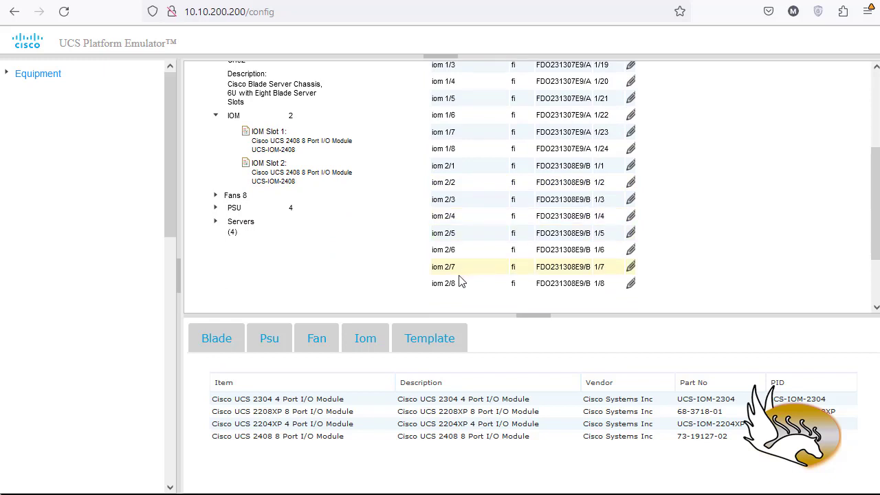
{"action": "scroll", "coordinate": [451, 227], "scroll_direction": "up", "scroll_amount": 2}
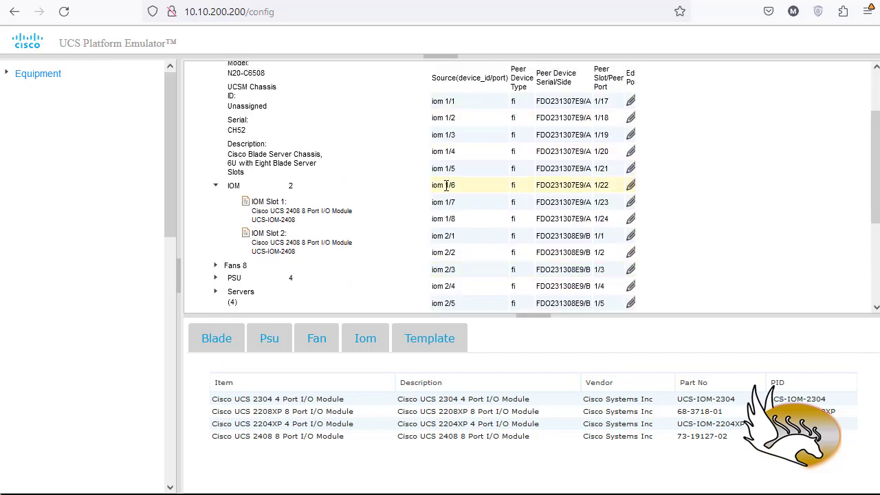
{"action": "left_click", "coordinate": [365, 343]}
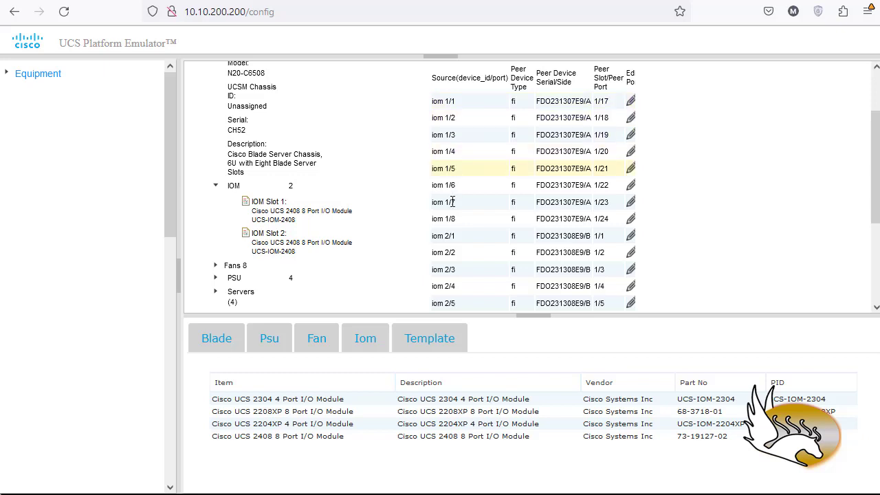
{"action": "scroll", "coordinate": [462, 237], "scroll_direction": "down", "scroll_amount": 2}
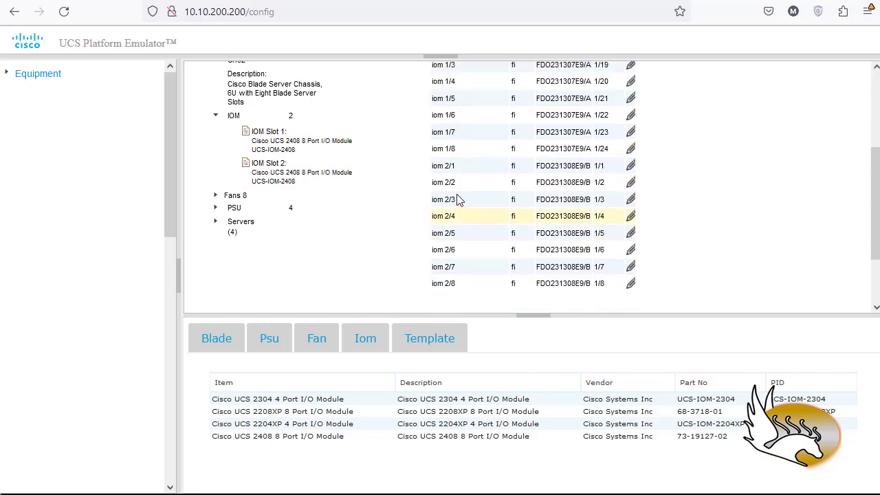
{"action": "scroll", "coordinate": [536, 270], "scroll_direction": "up", "scroll_amount": 2}
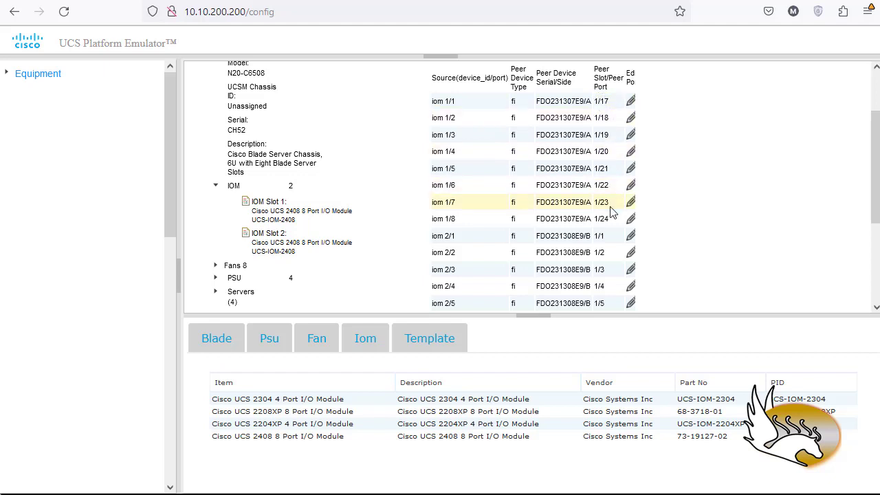
{"action": "scroll", "coordinate": [612, 206], "scroll_direction": "down", "scroll_amount": 3}
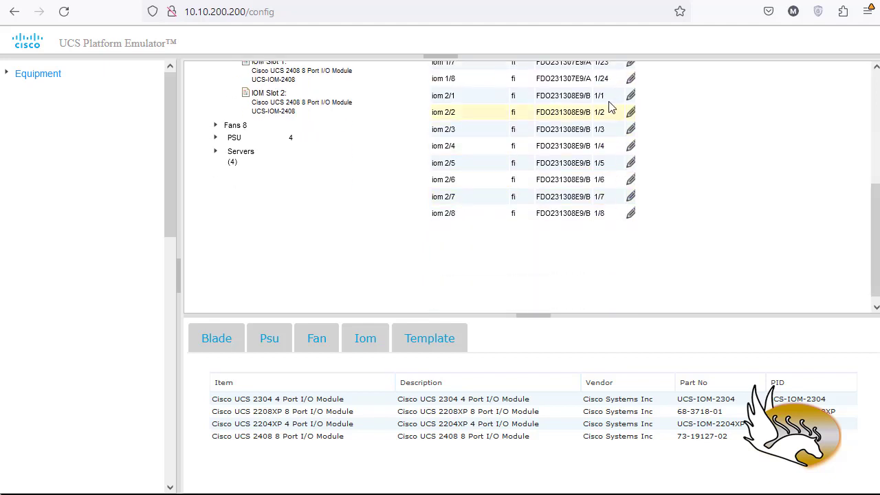
{"action": "scroll", "coordinate": [671, 215], "scroll_direction": "up", "scroll_amount": 2}
{"action": "scroll", "coordinate": [671, 215], "scroll_direction": "up", "scroll_amount": 2}
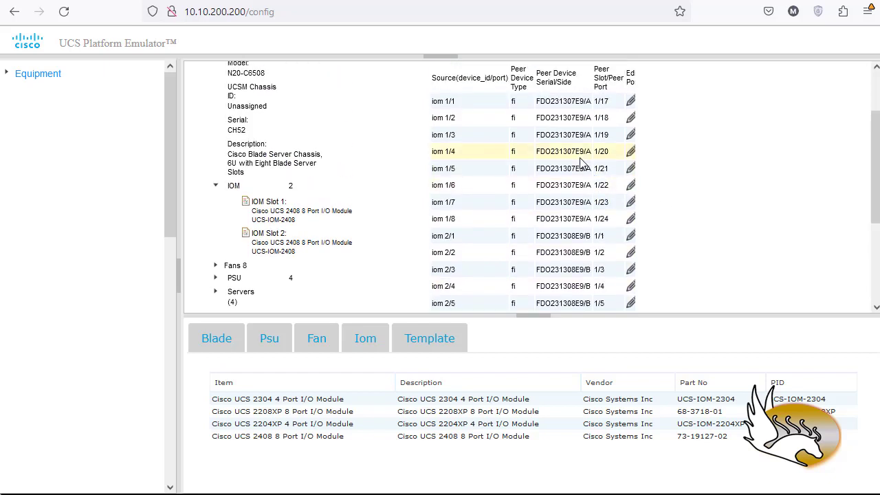
Relink port iom 1/1 to peer device type fi, device FDO231307E9/A, on peer port 1/33.
{"action": "left_click", "coordinate": [631, 101]}
{"action": "scroll", "coordinate": [636, 146], "scroll_direction": "up", "scroll_amount": 2}
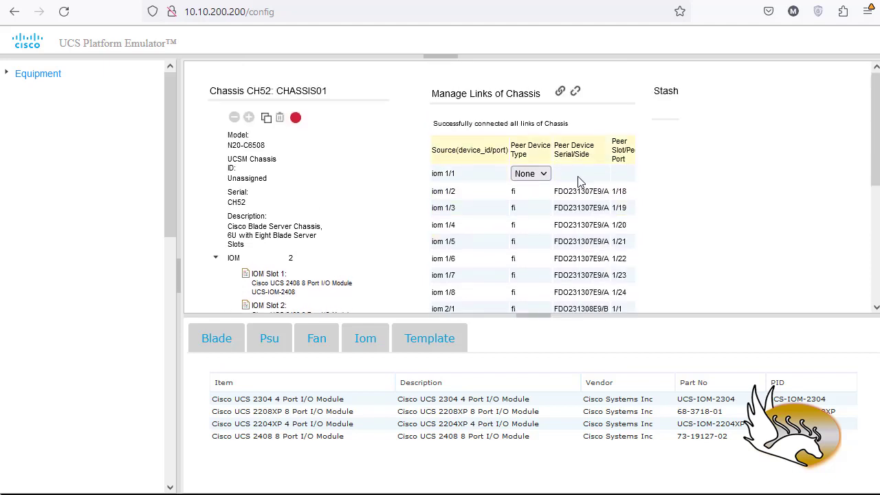
{"action": "left_click", "coordinate": [543, 174]}
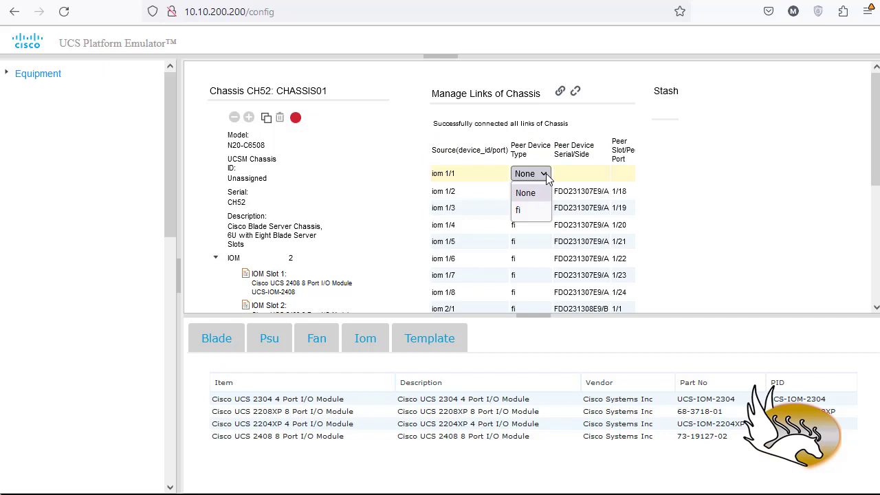
{"action": "left_click", "coordinate": [530, 211]}
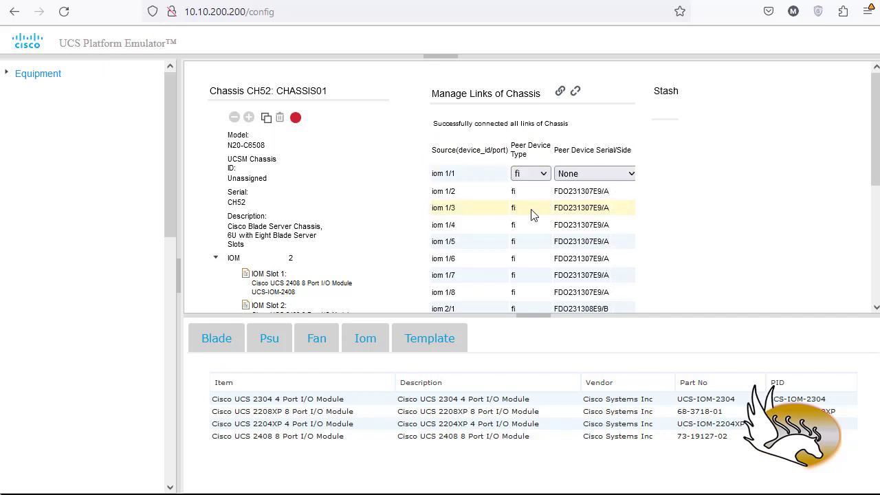
{"action": "left_click", "coordinate": [576, 180]}
{"action": "left_click", "coordinate": [574, 219]}
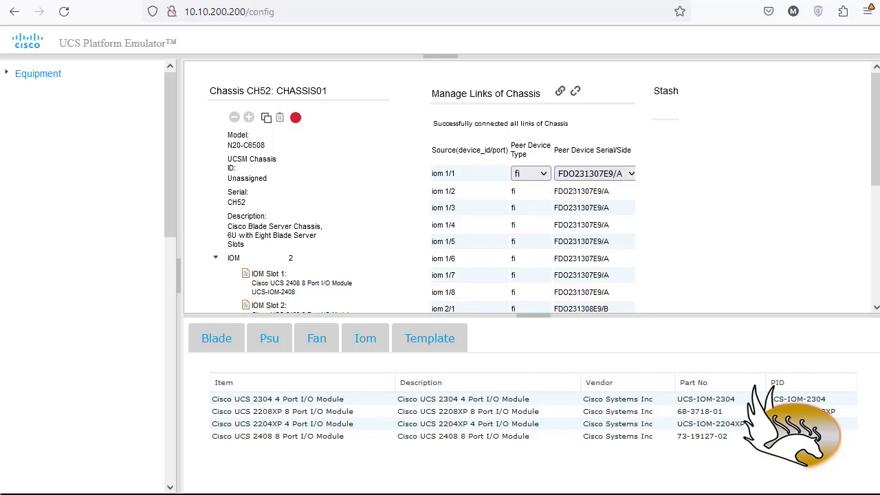
{"action": "left_click", "coordinate": [180, 276]}
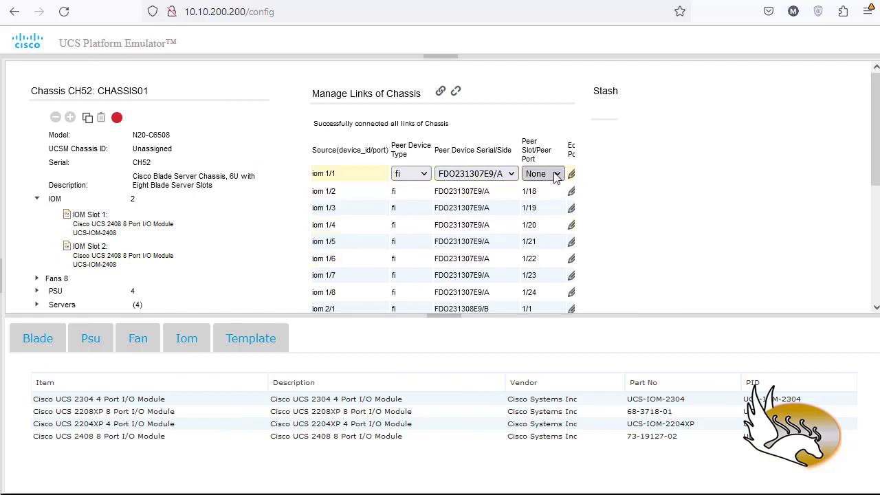
{"action": "left_click", "coordinate": [557, 174]}
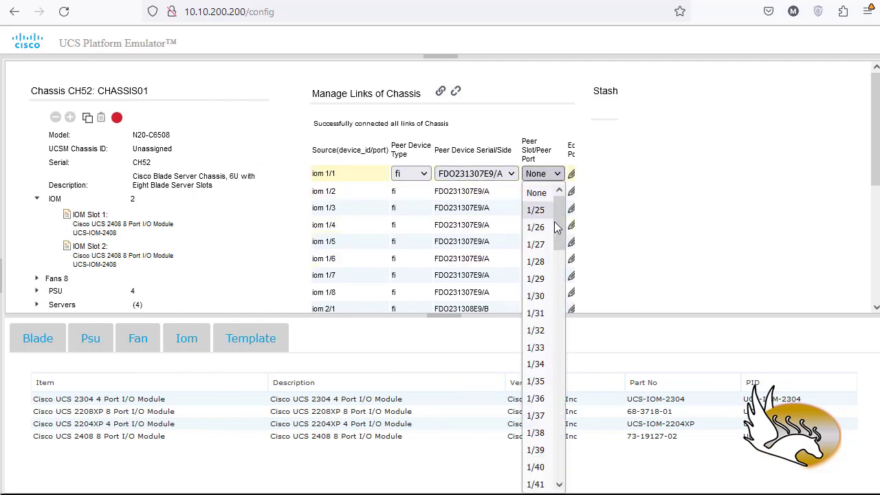
{"action": "left_click_drag", "start_coordinate": [557, 228], "coordinate": [568, 357]}
{"action": "left_click_drag", "start_coordinate": [569, 332], "coordinate": [575, 199]}
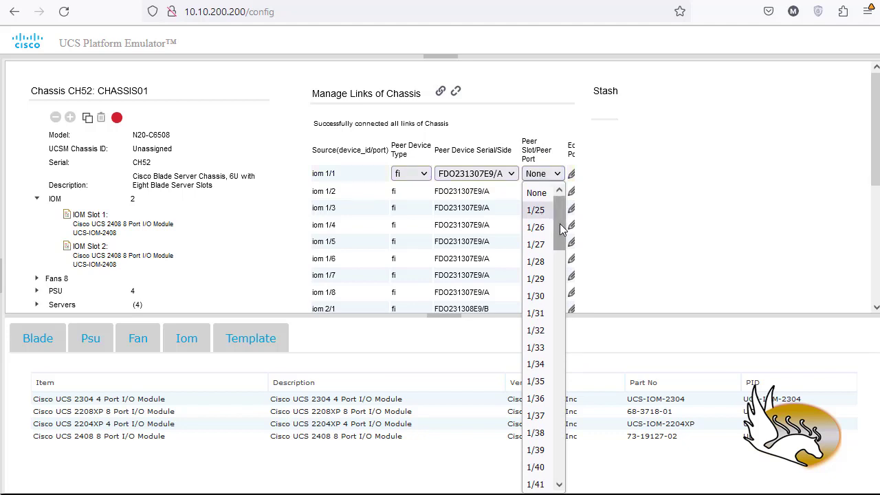
{"action": "mouse_move", "coordinate": [561, 229]}
{"action": "left_mouse_down"}
{"action": "mouse_move", "coordinate": [561, 240]}
{"action": "mouse_move", "coordinate": [557, 220]}
{"action": "left_mouse_up"}
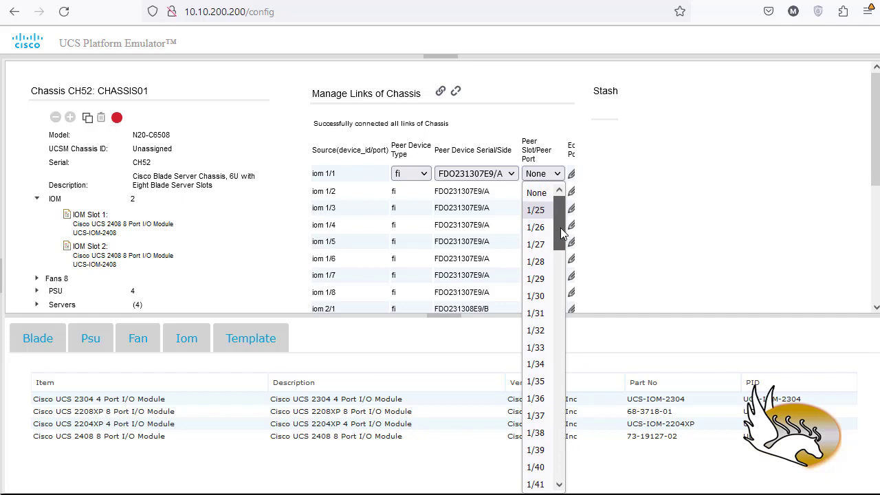
{"action": "left_click_drag", "start_coordinate": [560, 228], "coordinate": [563, 252]}
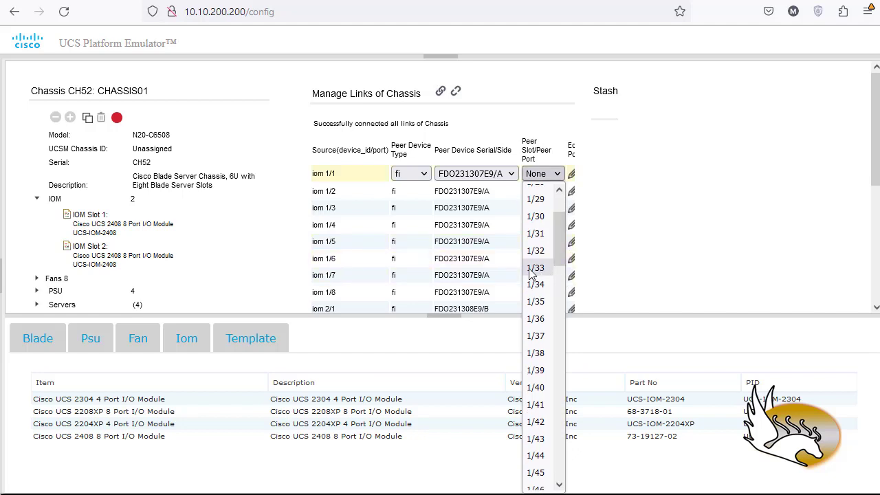
{"action": "left_click", "coordinate": [536, 269]}
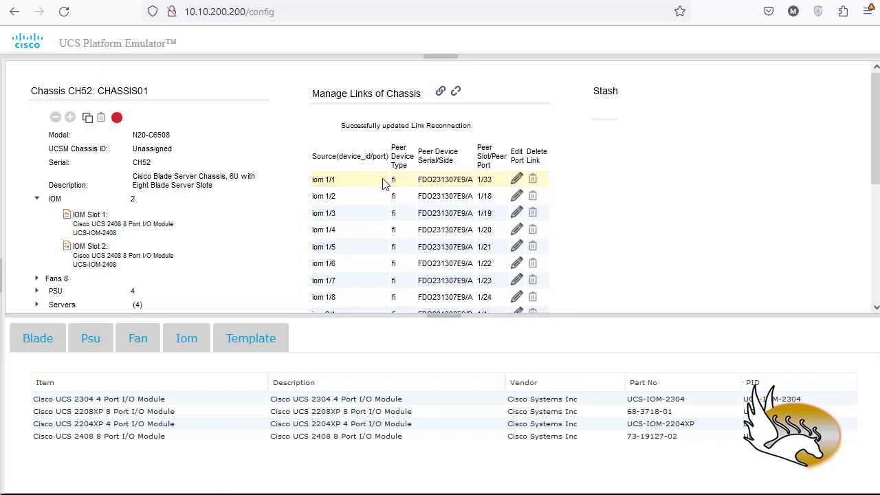
Disconnect all links of CHASSIS01 and check the link status of the IOM ports.
{"action": "left_click", "coordinate": [457, 92]}
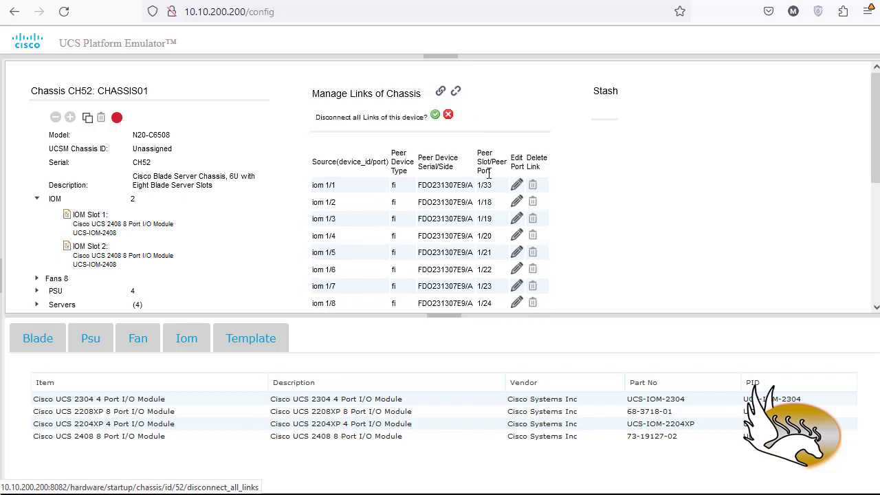
{"action": "left_click", "coordinate": [435, 115]}
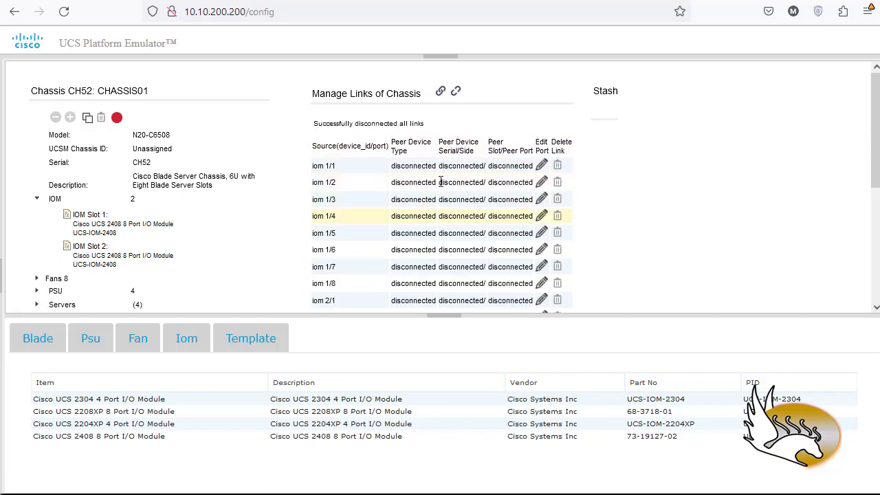
{"action": "scroll", "coordinate": [519, 234], "scroll_direction": "down", "scroll_amount": 5}
{"action": "scroll", "coordinate": [520, 237], "scroll_direction": "up", "scroll_amount": 3}
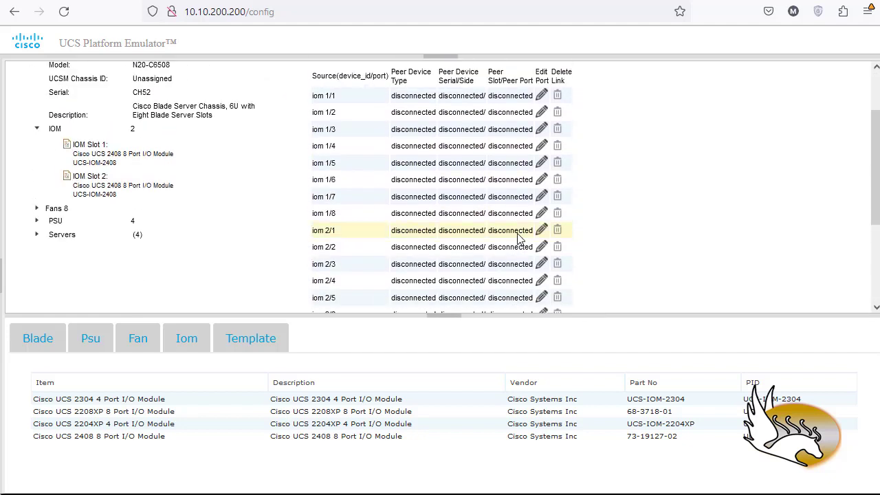
{"action": "scroll", "coordinate": [520, 233], "scroll_direction": "up", "scroll_amount": 3}
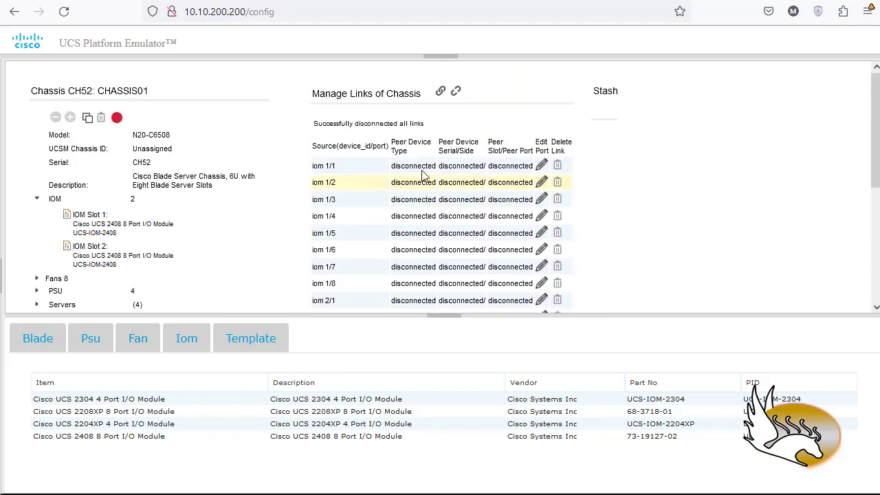
Link port iom 1/1 to peer device type fi, device FDO231307E9/A, on peer port 1/17.
{"action": "left_click", "coordinate": [541, 166]}
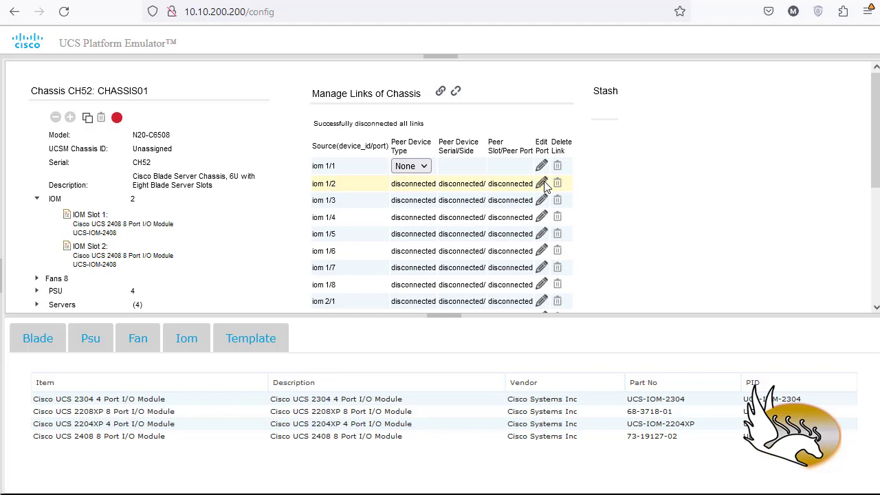
{"action": "left_click", "coordinate": [421, 166]}
{"action": "left_click", "coordinate": [415, 203]}
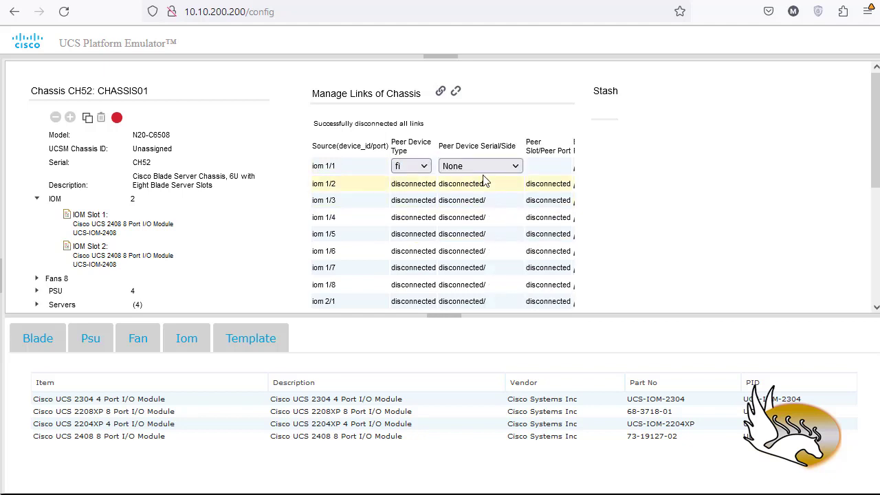
{"action": "left_click", "coordinate": [511, 171]}
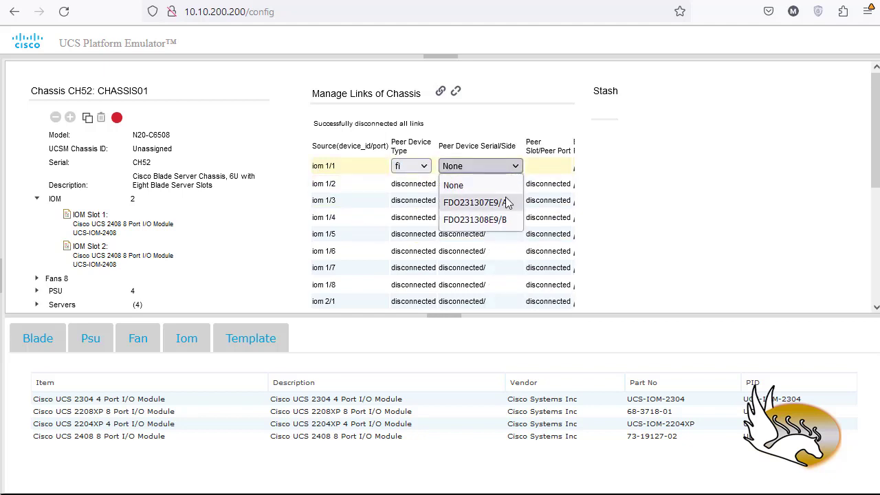
{"action": "left_click", "coordinate": [511, 202]}
{"action": "left_click", "coordinate": [560, 167]}
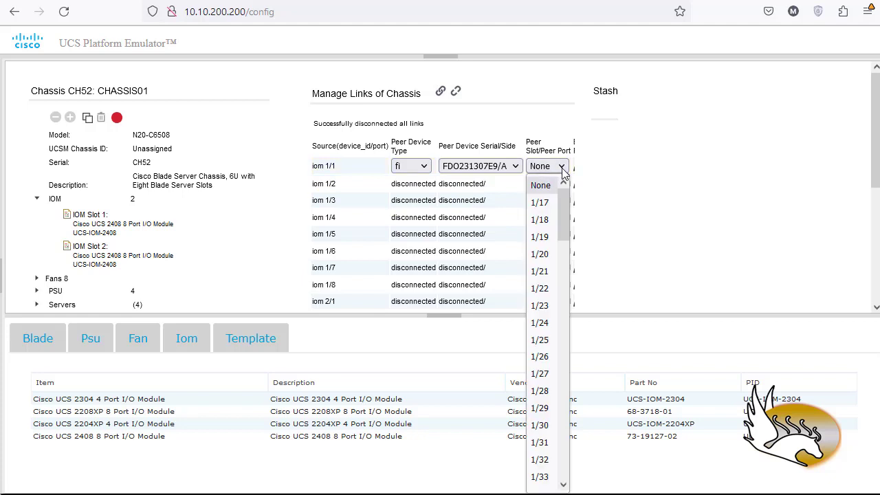
{"action": "mouse_move", "coordinate": [564, 208]}
{"action": "left_mouse_down"}
{"action": "mouse_move", "coordinate": [568, 222]}
{"action": "mouse_move", "coordinate": [568, 196]}
{"action": "left_mouse_up"}
{"action": "left_click", "coordinate": [556, 202]}
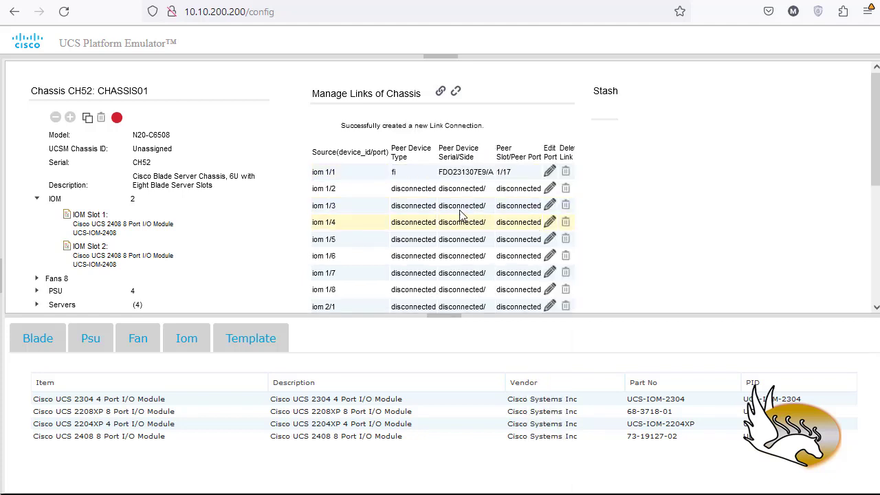
Link port iom 2/1 to peer device type fi, device FDO231308E9/B, on peer port 1/17.
{"action": "scroll", "coordinate": [481, 227], "scroll_direction": "down", "scroll_amount": 2}
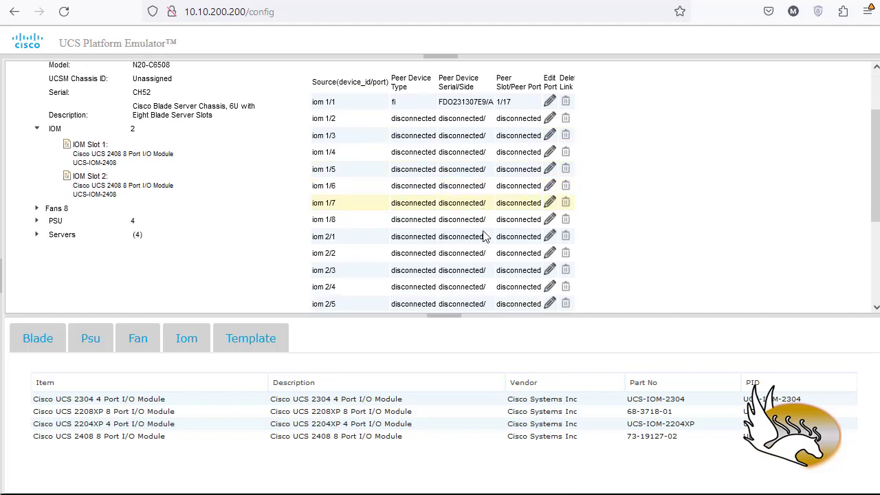
{"action": "scroll", "coordinate": [352, 249], "scroll_direction": "down", "scroll_amount": 3}
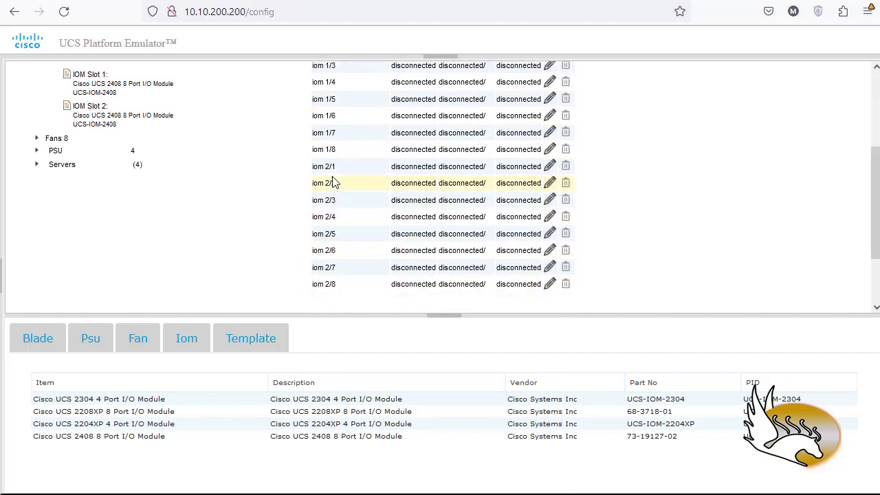
{"action": "left_click", "coordinate": [550, 168]}
{"action": "left_click", "coordinate": [411, 166]}
{"action": "left_click", "coordinate": [416, 201]}
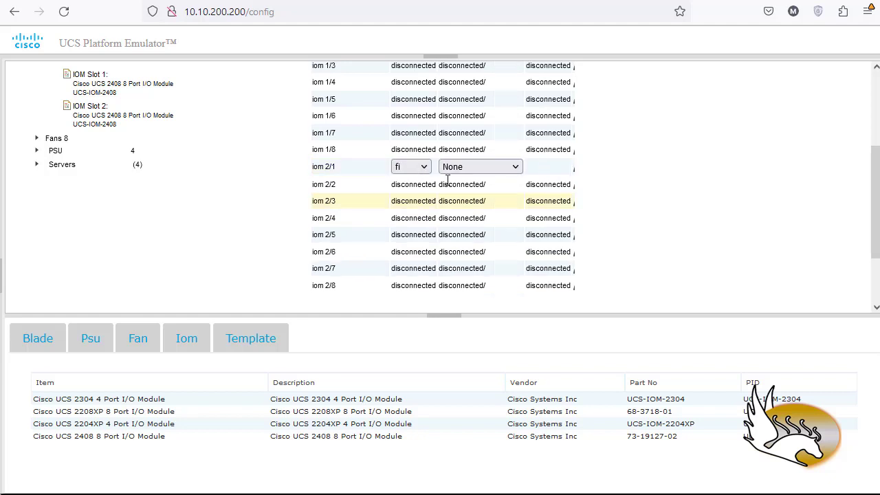
{"action": "left_click", "coordinate": [481, 167]}
{"action": "left_click", "coordinate": [481, 220]}
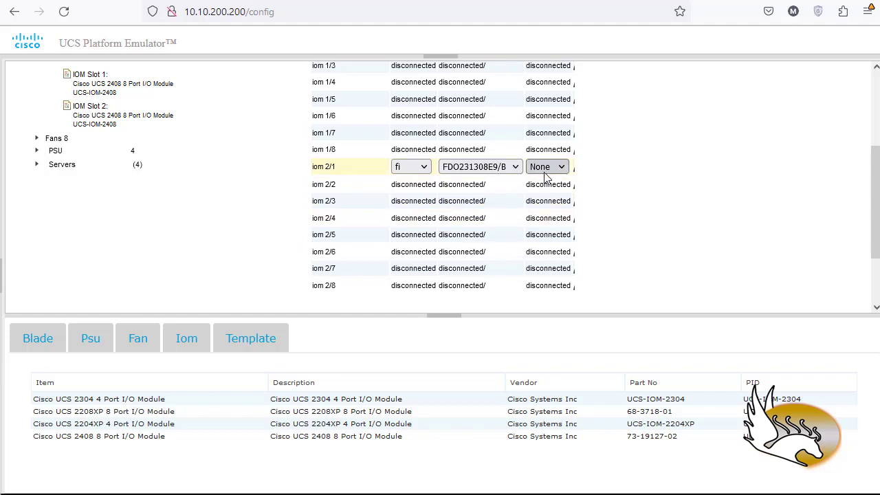
{"action": "left_click", "coordinate": [544, 172]}
{"action": "scroll", "coordinate": [556, 355], "scroll_direction": "down", "scroll_amount": 2}
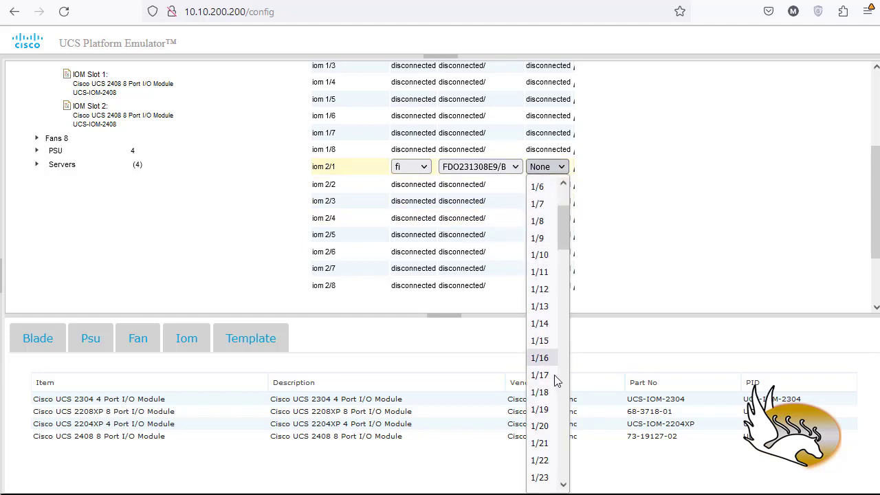
{"action": "left_click", "coordinate": [550, 376]}
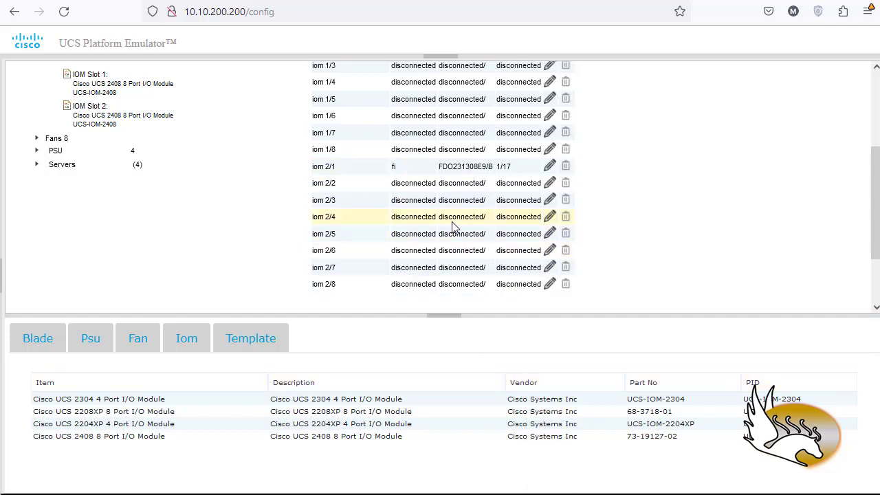
Link port iom 1/2 to peer device type fi, device FDO231307E9/A, on peer port 1/18.
{"action": "scroll", "coordinate": [453, 227], "scroll_direction": "up", "scroll_amount": 3}
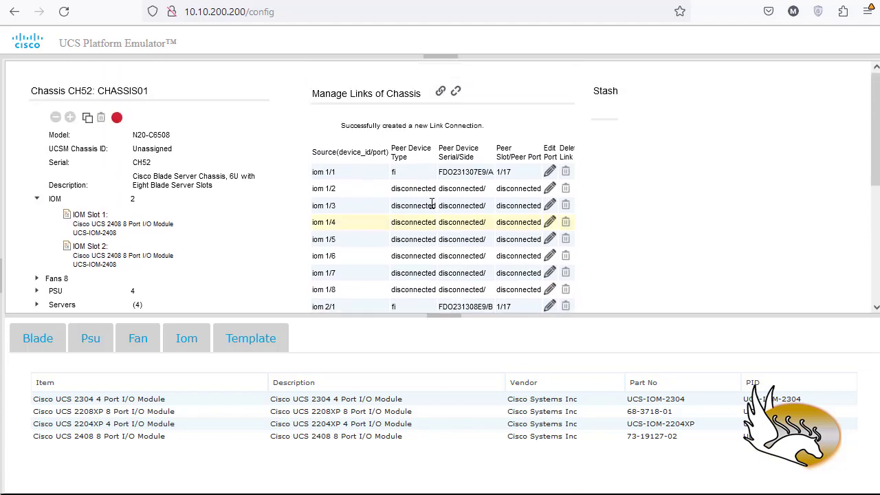
{"action": "left_click", "coordinate": [550, 189]}
{"action": "left_click", "coordinate": [422, 191]}
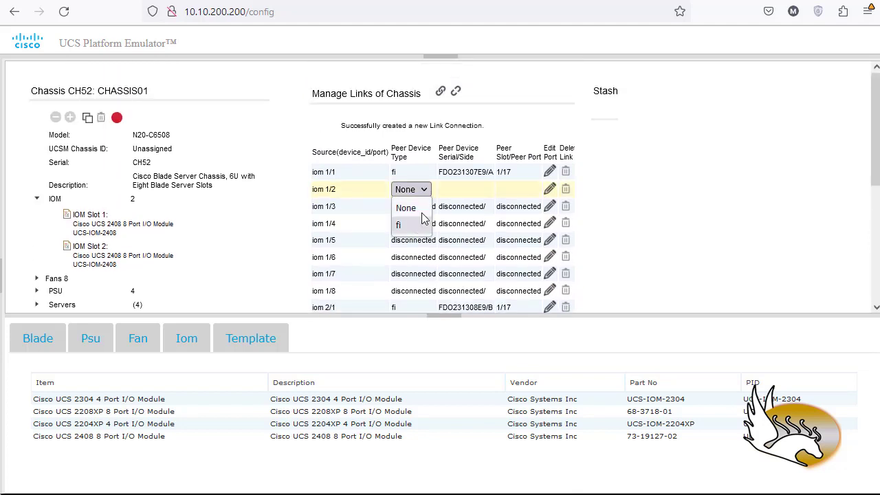
{"action": "left_click", "coordinate": [421, 225]}
{"action": "left_click", "coordinate": [501, 190]}
{"action": "left_click", "coordinate": [482, 222]}
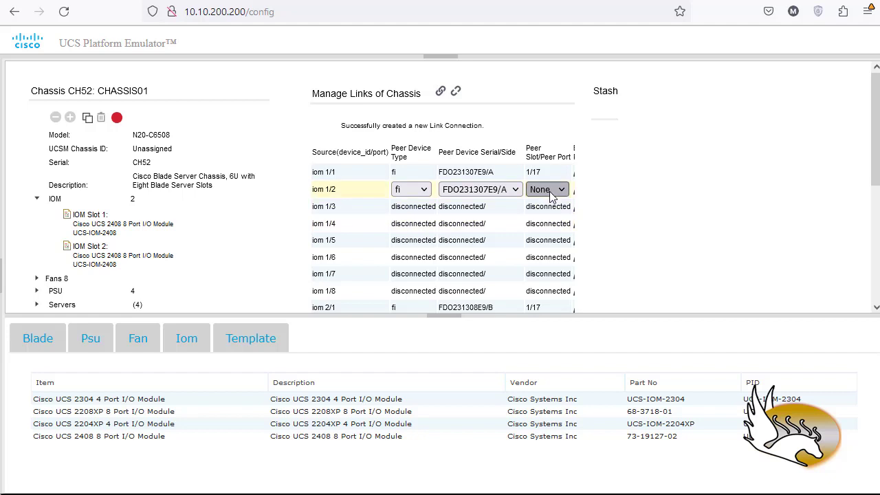
{"action": "left_click", "coordinate": [550, 190]}
{"action": "left_click", "coordinate": [542, 225]}
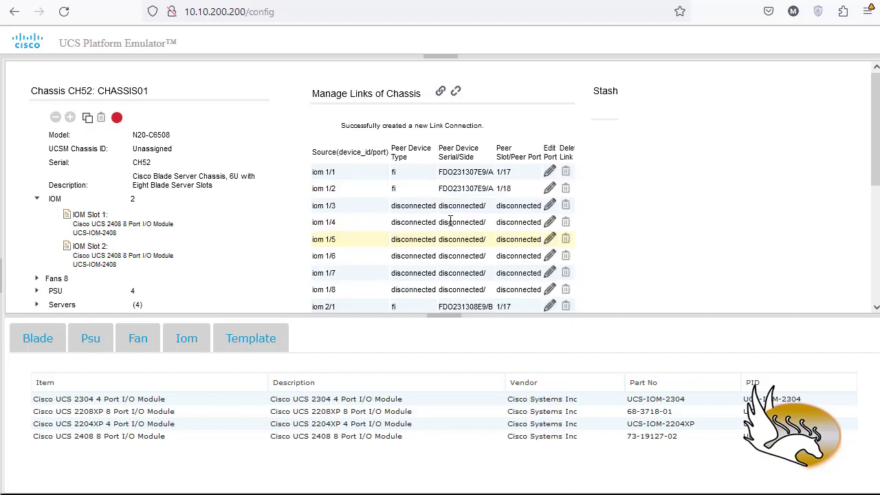
Link port iom 1/3 to peer device type fi, device FDO231307E9/A, on peer port 1/19.
{"action": "left_click", "coordinate": [549, 207]}
{"action": "left_click", "coordinate": [410, 206]}
{"action": "left_click", "coordinate": [412, 239]}
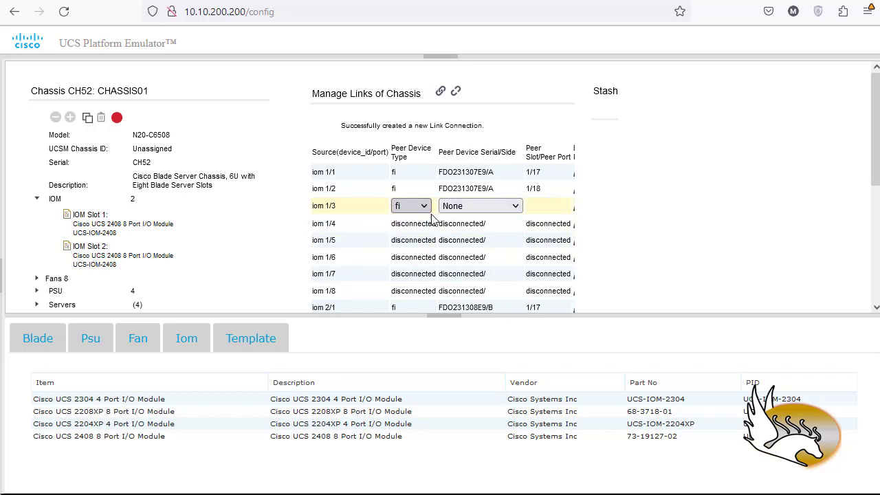
{"action": "left_click", "coordinate": [514, 208]}
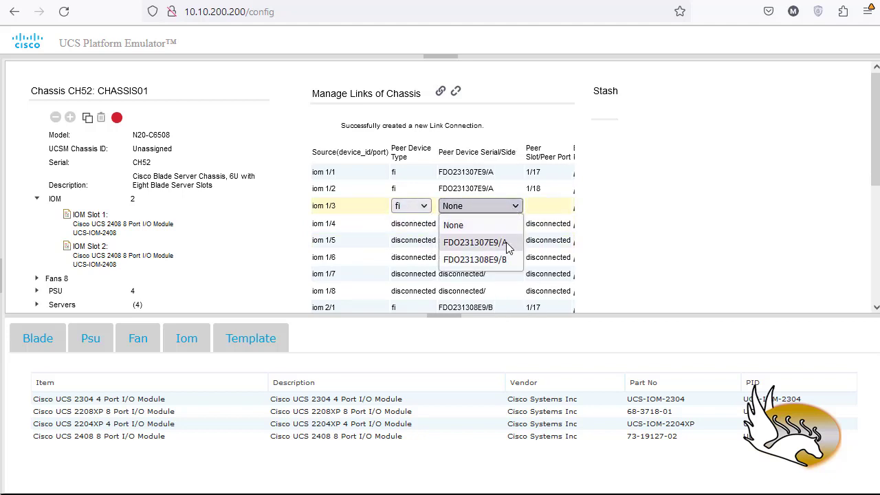
{"action": "left_click", "coordinate": [506, 249]}
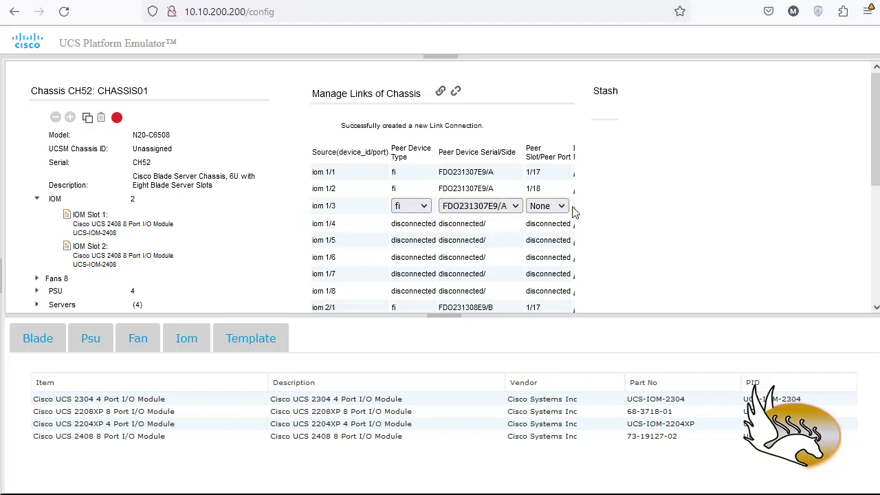
{"action": "left_click", "coordinate": [562, 207]}
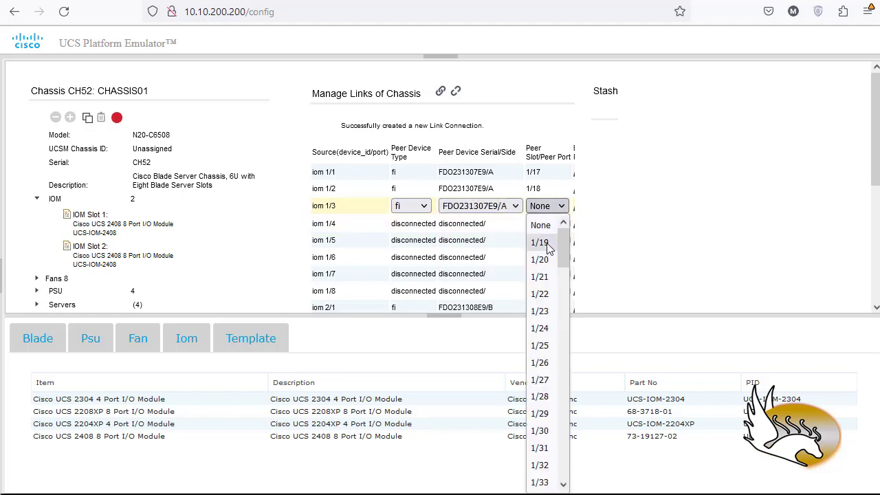
{"action": "left_click", "coordinate": [551, 242]}
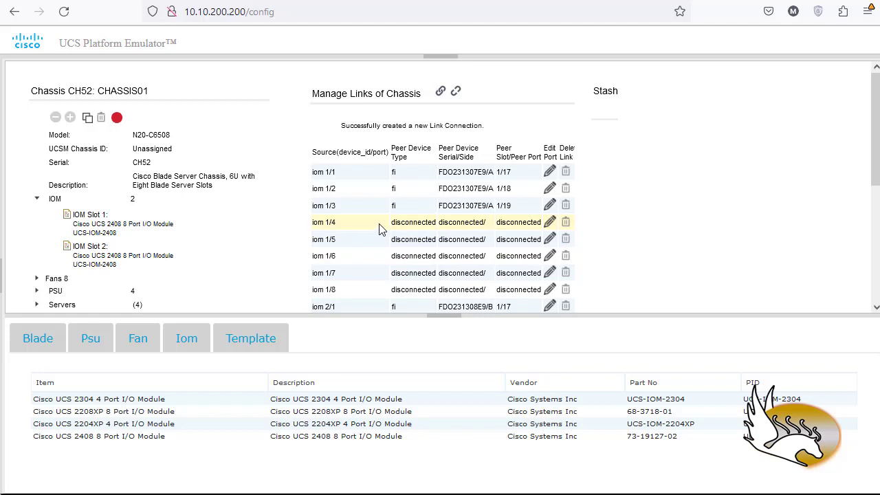
Link port iom 1/4 to peer device type fi, device FDO231307E9/A, on peer port 1/20.
{"action": "left_click", "coordinate": [549, 222]}
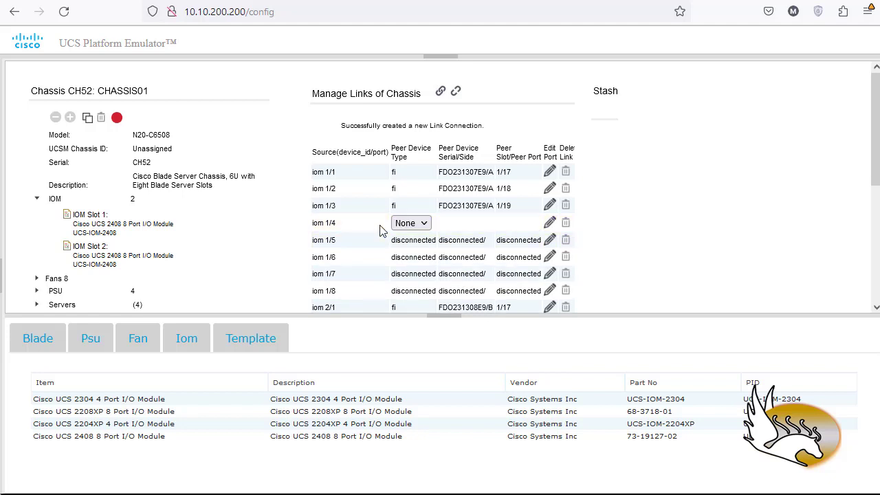
{"action": "left_click", "coordinate": [419, 222]}
{"action": "left_click", "coordinate": [405, 257]}
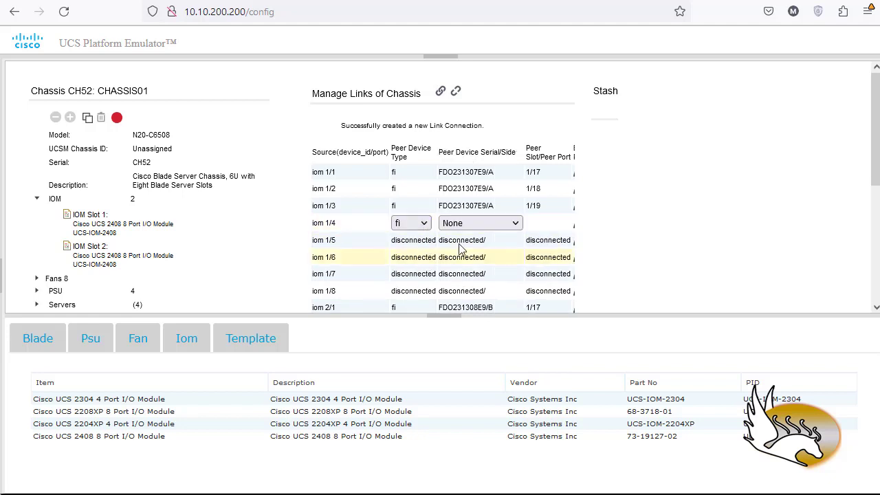
{"action": "left_click", "coordinate": [492, 226]}
{"action": "left_click", "coordinate": [500, 257]}
{"action": "left_click", "coordinate": [549, 223]}
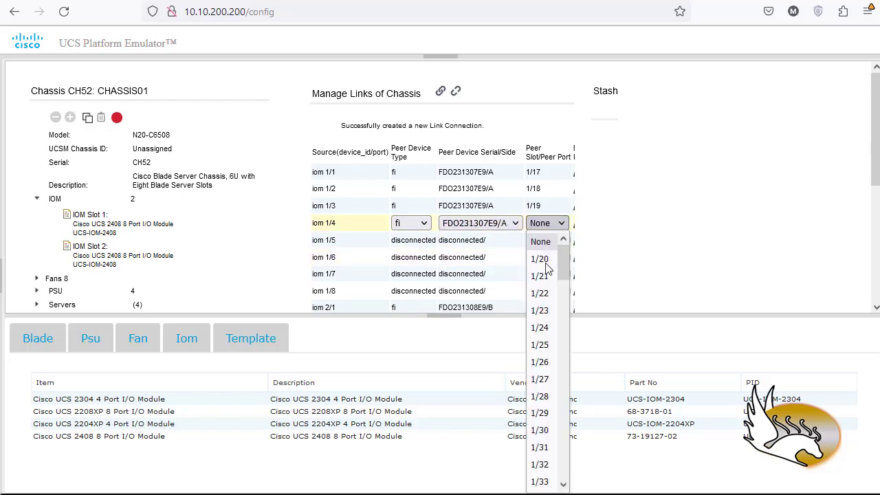
{"action": "left_click", "coordinate": [542, 260]}
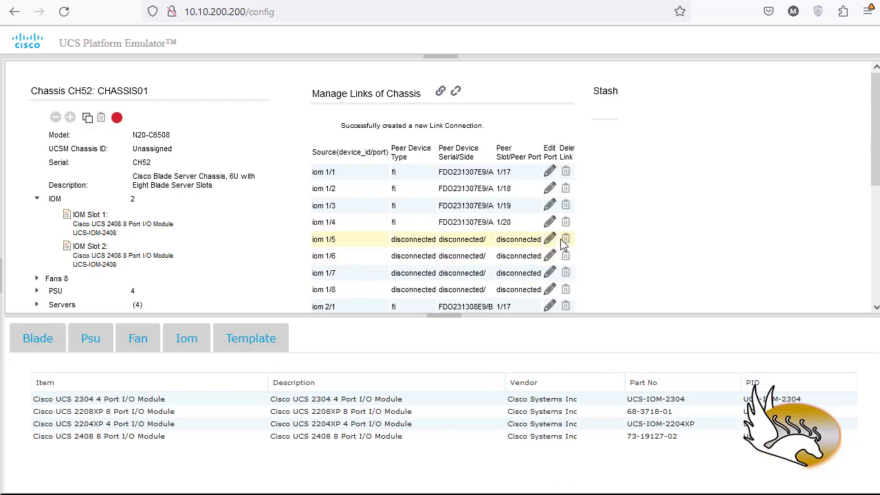
Try to delete the link of port iom 1/5.
{"action": "left_click", "coordinate": [565, 240]}
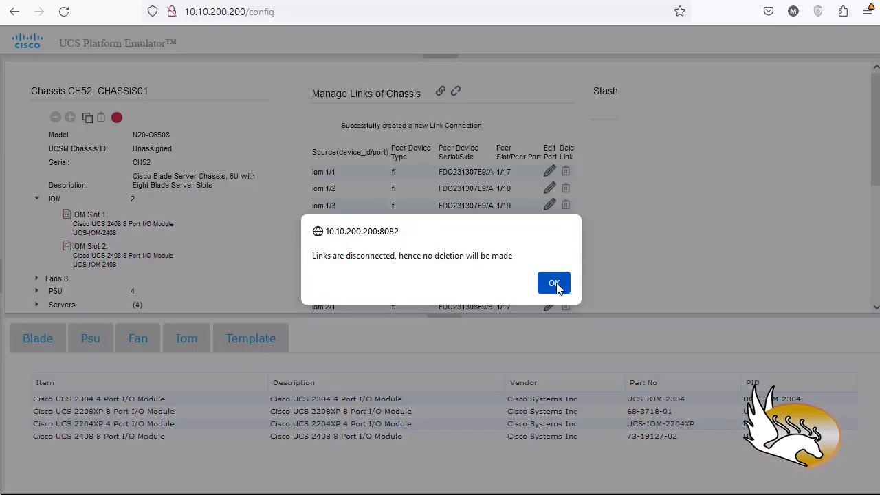
{"action": "left_click", "coordinate": [554, 284]}
{"action": "left_click", "coordinate": [565, 240]}
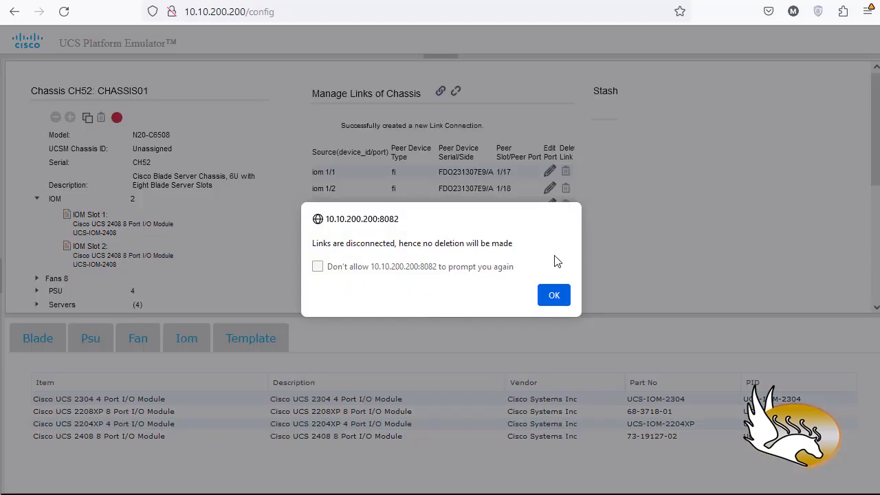
{"action": "left_click", "coordinate": [552, 297]}
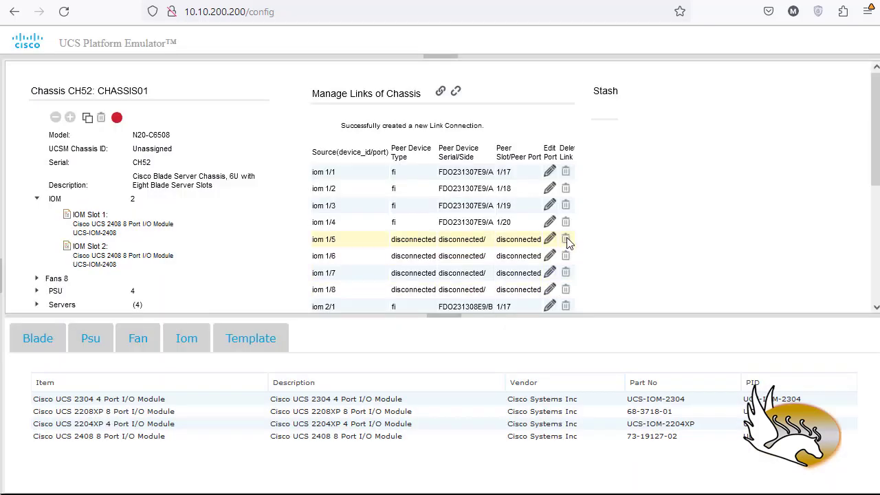
{"action": "left_click", "coordinate": [566, 240]}
{"action": "left_click", "coordinate": [552, 297]}
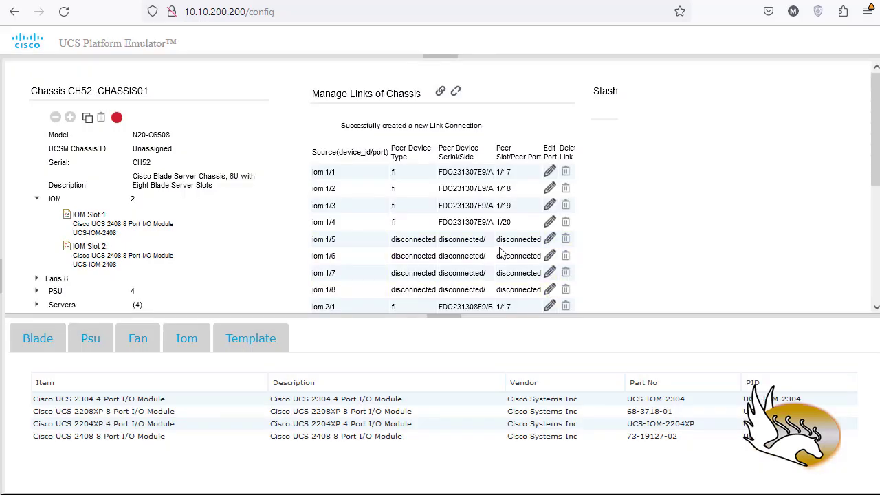
Link port iom 2/2 to peer device type fi, device FDO231308E9/B, on peer port 1/18.
{"action": "scroll", "coordinate": [467, 250], "scroll_direction": "down", "scroll_amount": 3}
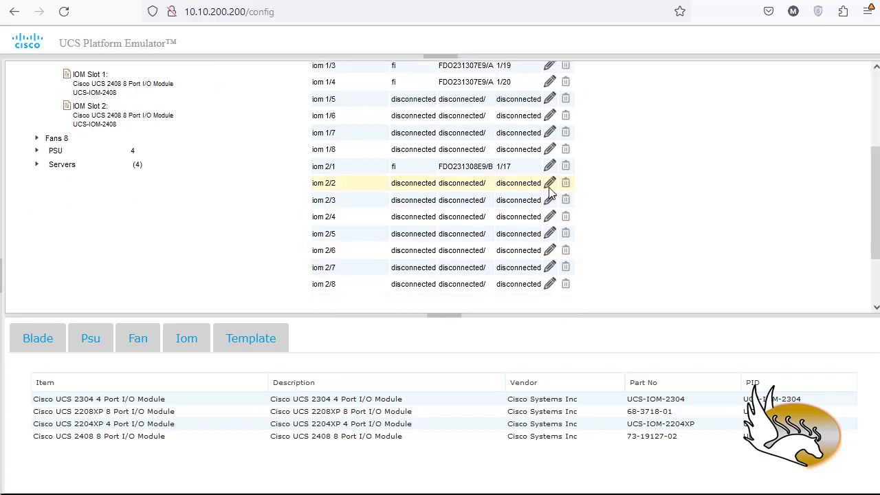
{"action": "left_click", "coordinate": [550, 197]}
{"action": "left_click", "coordinate": [417, 186]}
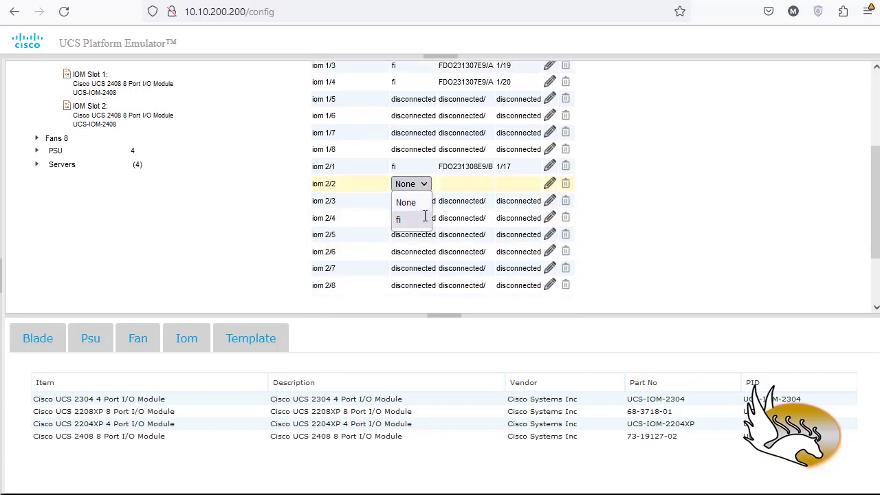
{"action": "left_click", "coordinate": [402, 218]}
{"action": "left_click", "coordinate": [481, 186]}
{"action": "left_click", "coordinate": [491, 237]}
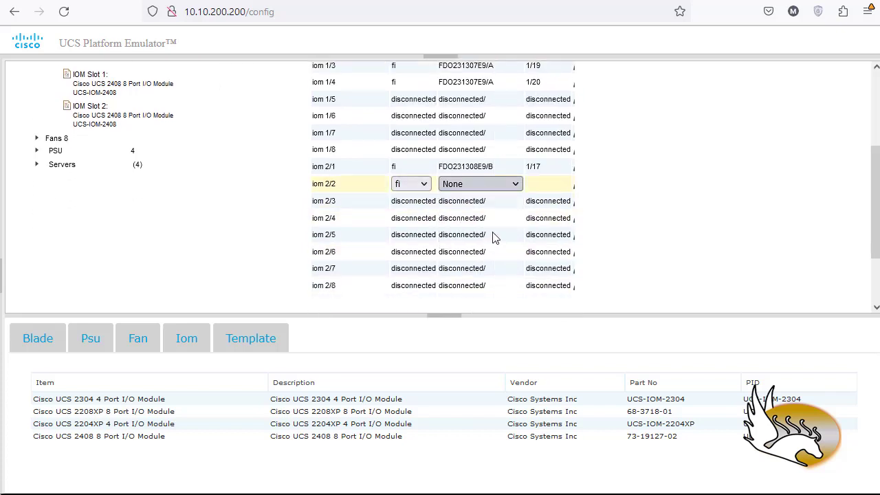
{"action": "left_click", "coordinate": [546, 185]}
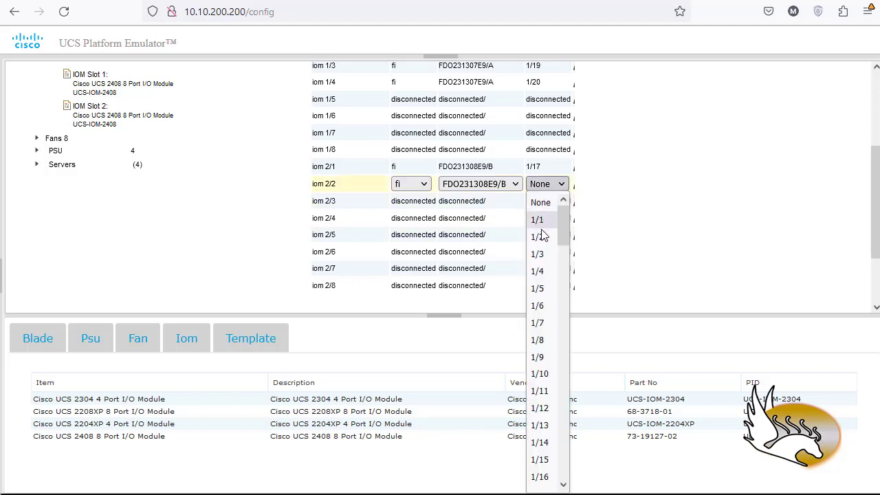
{"action": "scroll", "coordinate": [536, 406], "scroll_direction": "down", "scroll_amount": 2}
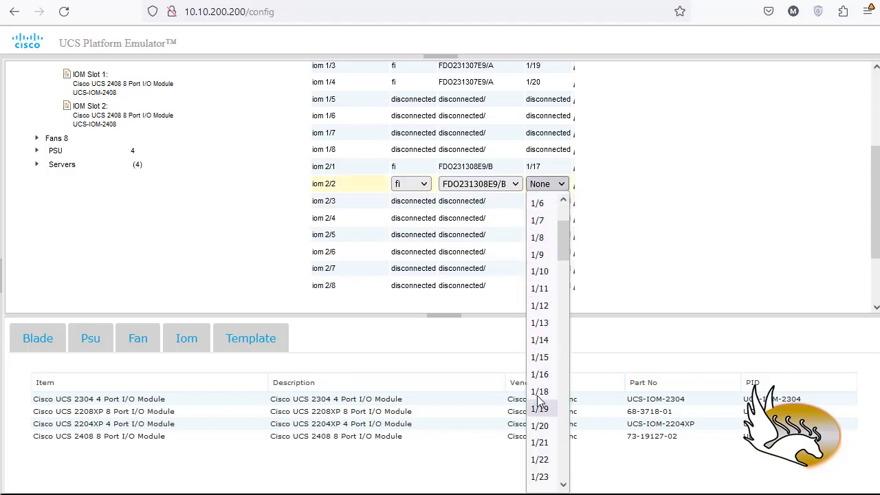
{"action": "left_click", "coordinate": [536, 408]}
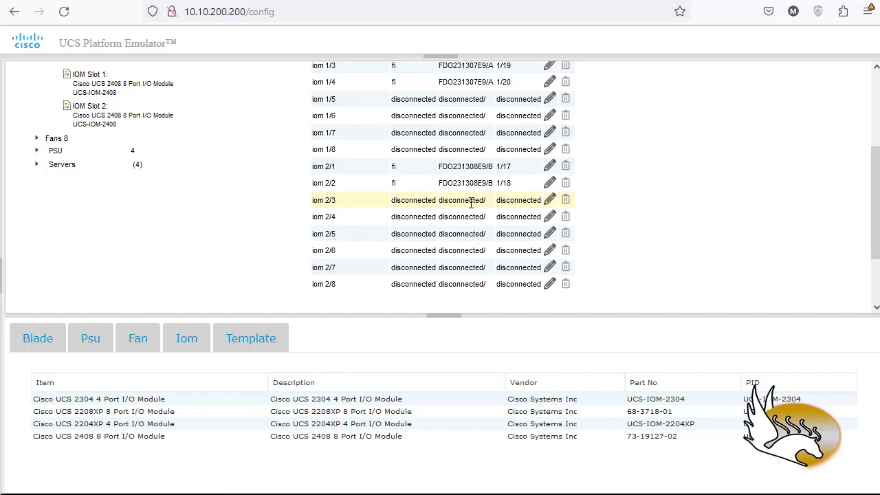
Link port iom 2/3 to peer device type fi, device FDO231308E9/B, on peer port 1/19.
{"action": "left_click", "coordinate": [547, 200]}
{"action": "left_click", "coordinate": [426, 200]}
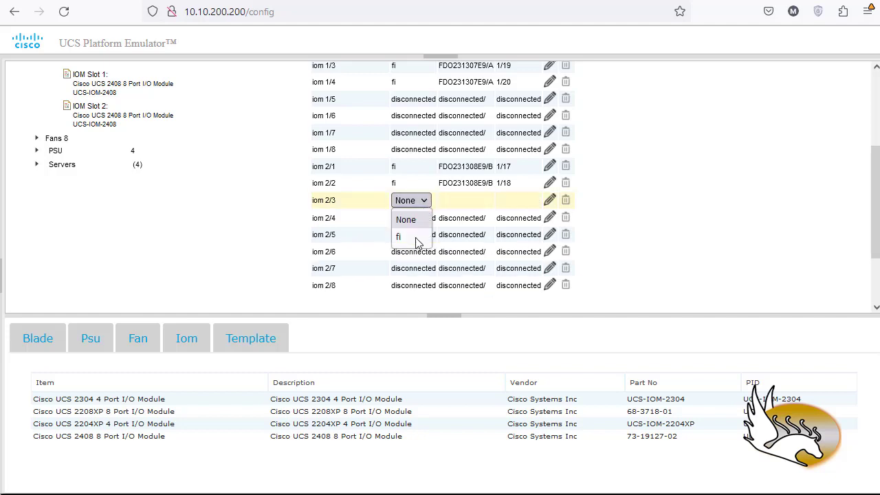
{"action": "left_click", "coordinate": [418, 237]}
{"action": "left_click", "coordinate": [448, 201]}
{"action": "left_click", "coordinate": [466, 253]}
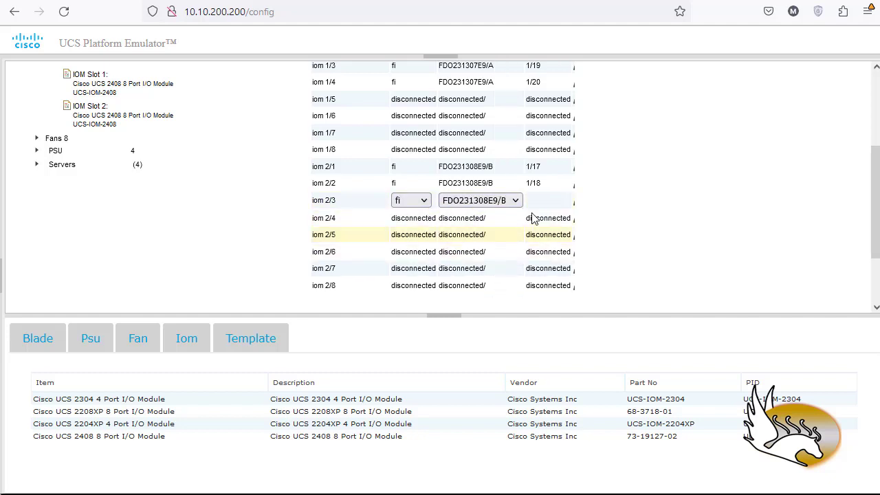
{"action": "left_click", "coordinate": [543, 202]}
{"action": "scroll", "coordinate": [546, 337], "scroll_direction": "down", "scroll_amount": 5}
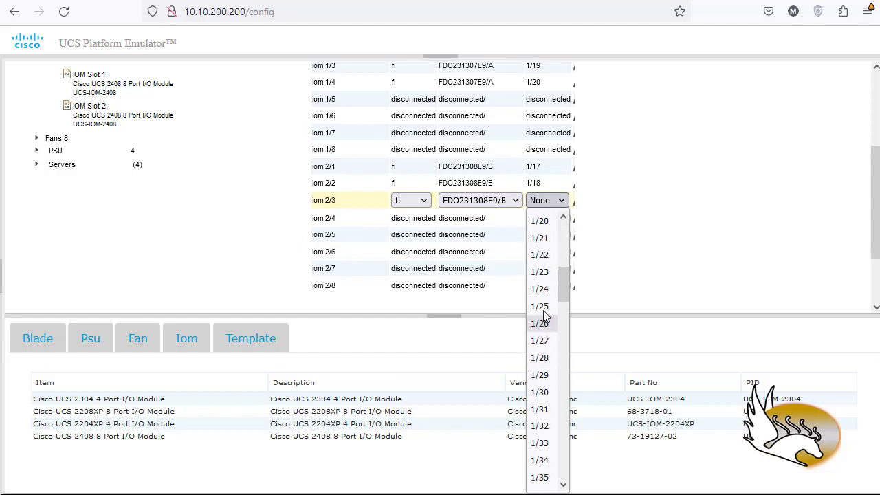
{"action": "scroll", "coordinate": [538, 255], "scroll_direction": "up", "scroll_amount": 2}
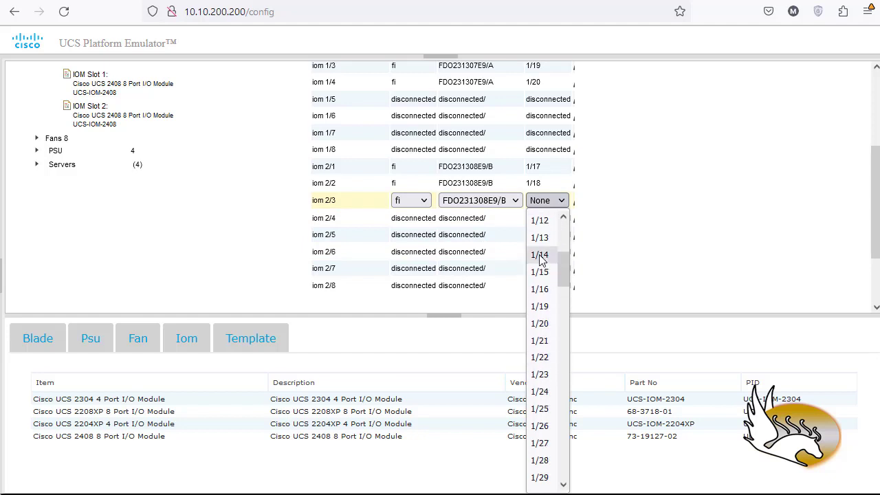
{"action": "left_click", "coordinate": [545, 307]}
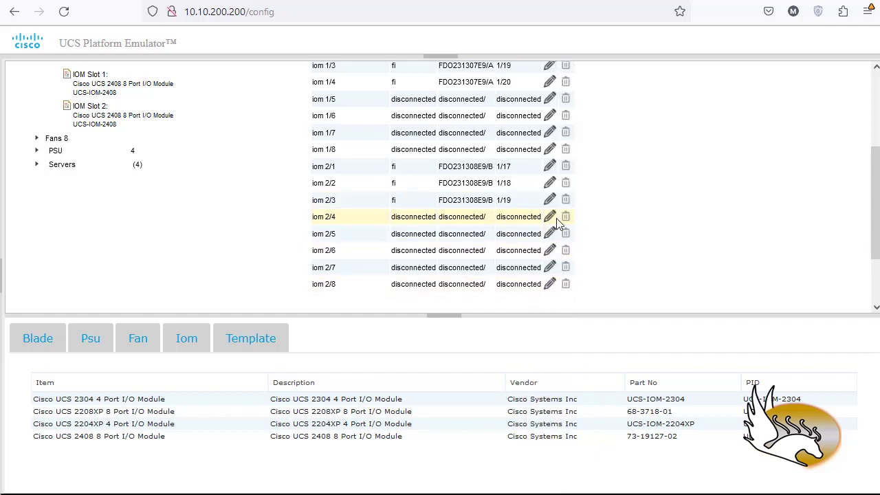
Link port iom 2/4 to peer device type fi, device FDO231308E9/B, on peer port 1/20.
{"action": "left_click", "coordinate": [549, 217]}
{"action": "left_click", "coordinate": [411, 217]}
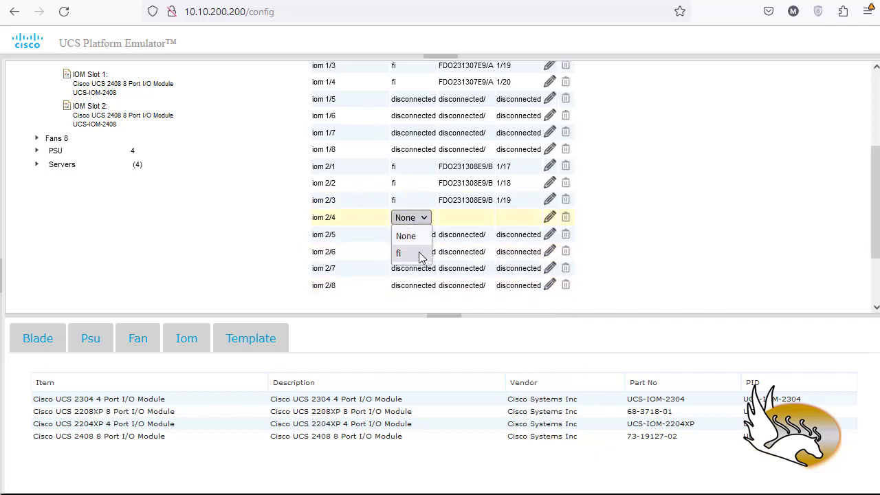
{"action": "left_click", "coordinate": [422, 252]}
{"action": "left_click", "coordinate": [475, 217]}
{"action": "left_click", "coordinate": [485, 268]}
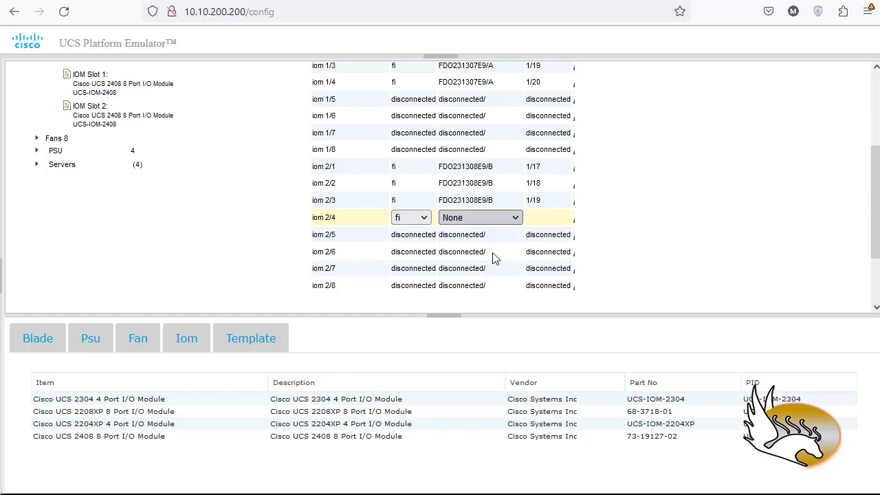
{"action": "left_click", "coordinate": [556, 220]}
{"action": "scroll", "coordinate": [556, 372], "scroll_direction": "down", "scroll_amount": 3}
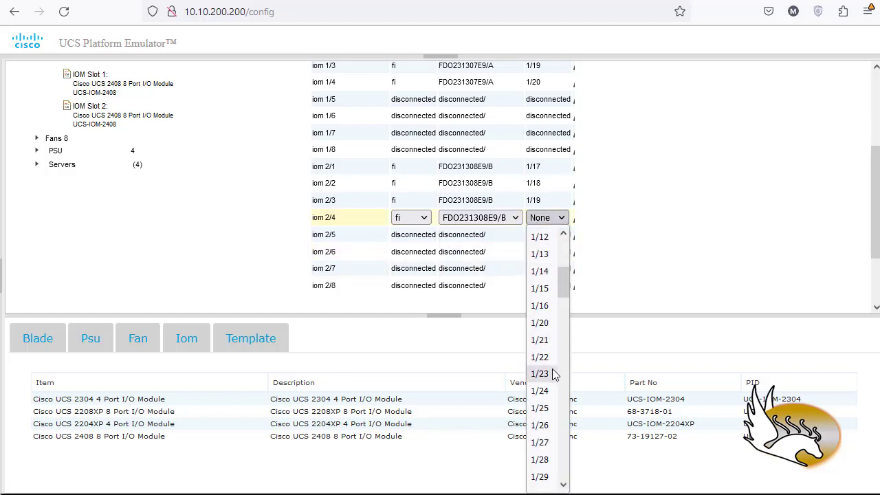
{"action": "left_click", "coordinate": [543, 322]}
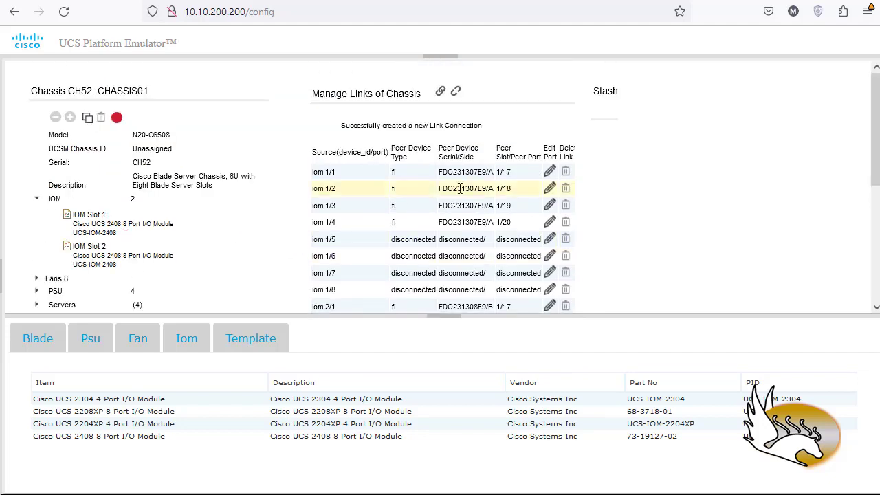
Insert chassis CHASSIS01 into the emulated system and review the chassis and blade servers in the Equipment hardware inventory.
{"action": "left_click", "coordinate": [117, 118]}
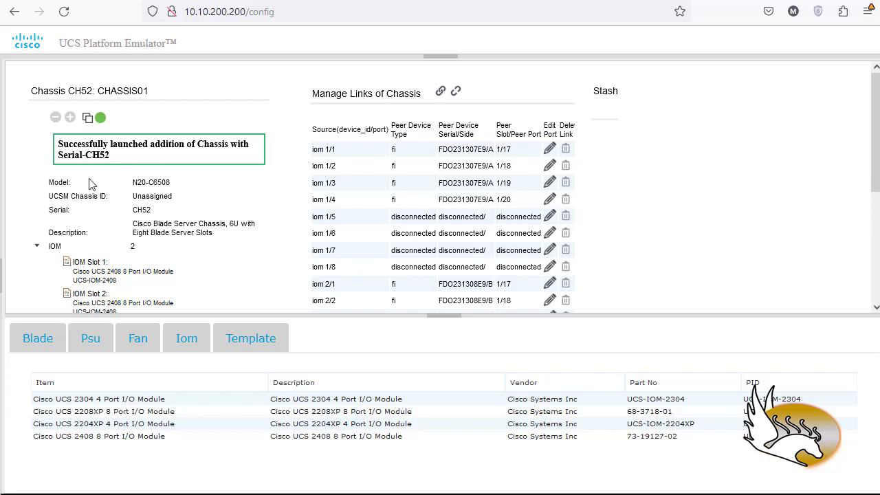
{"action": "left_click", "coordinate": [2, 275]}
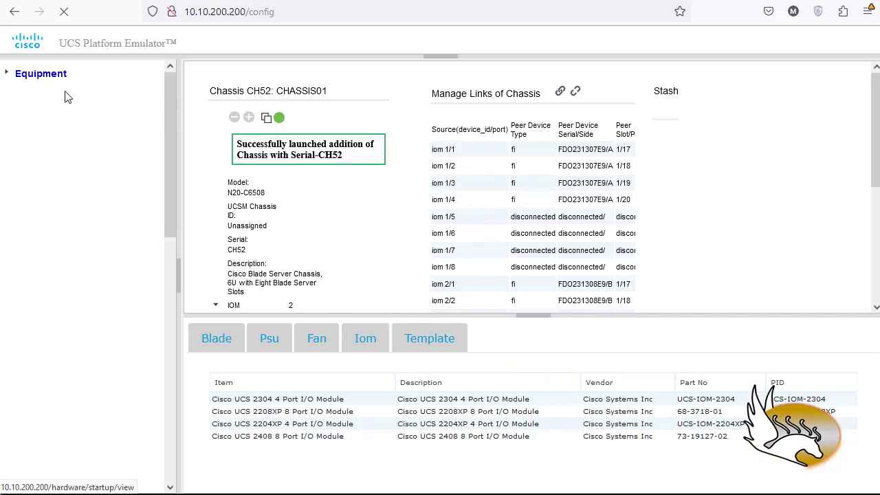
{"action": "left_click", "coordinate": [50, 75]}
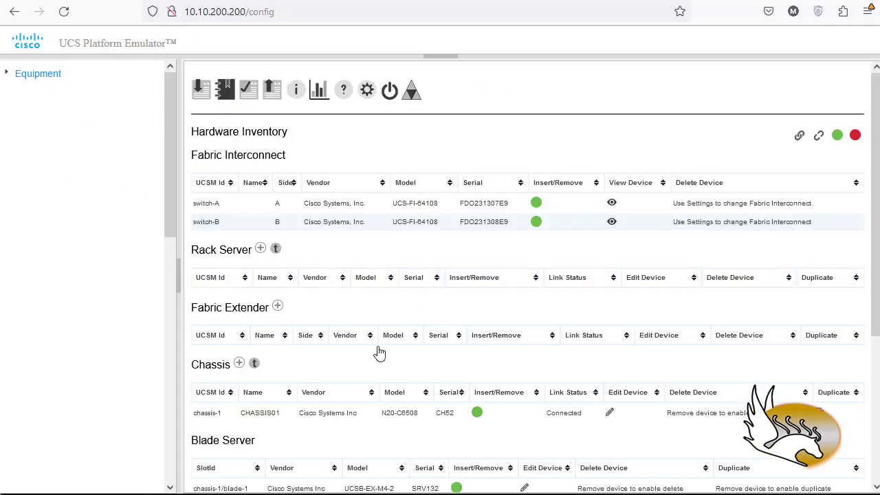
{"action": "scroll", "coordinate": [253, 385], "scroll_direction": "down", "scroll_amount": 1}
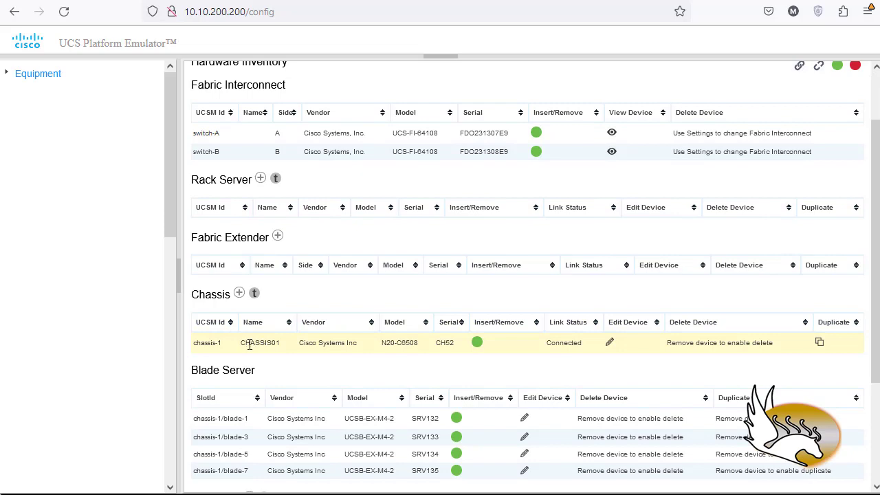
{"action": "scroll", "coordinate": [249, 344], "scroll_direction": "down", "scroll_amount": 2}
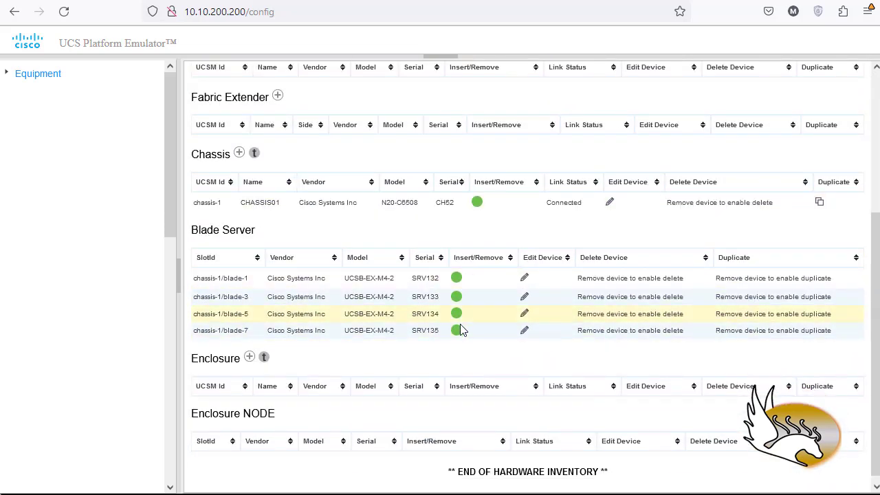
{"action": "scroll", "coordinate": [459, 323], "scroll_direction": "up", "scroll_amount": 3}
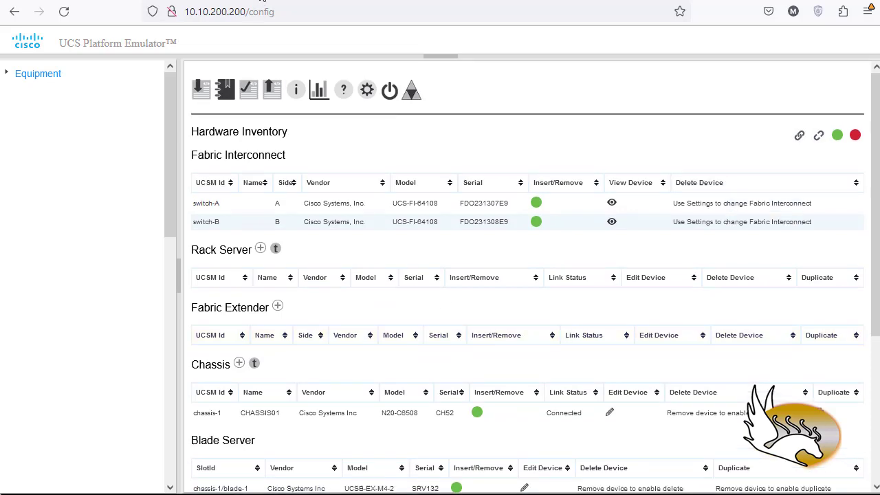
Switch to UCS Manager and reload its page to bring up the login form.
{"action": "left_click", "coordinate": [259, 1]}
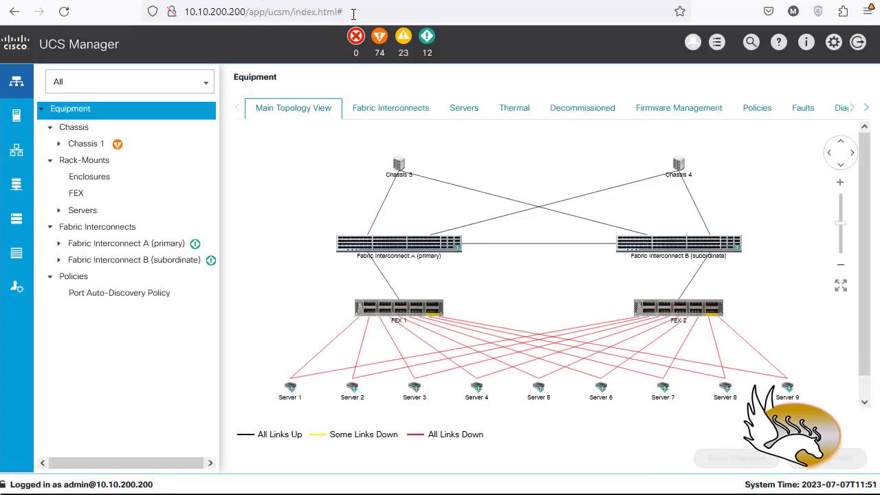
{"action": "left_click", "coordinate": [353, 15]}
{"action": "key", "text": "Escape"}
{"action": "key", "text": "Escape"}
{"action": "left_click", "coordinate": [63, 12]}
{"action": "left_click", "coordinate": [465, 289]}
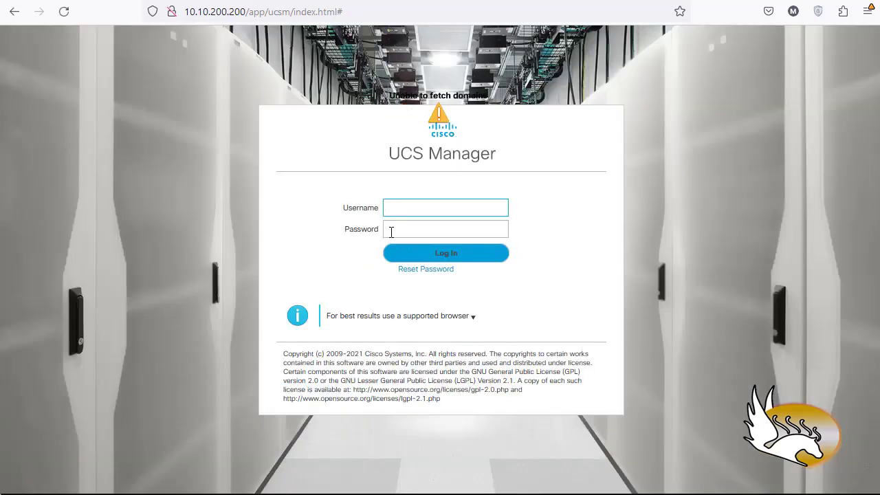
Log in to UCS Manager as admin with the account password.
{"action": "type", "text": "in"}
{"action": "left_click", "coordinate": [390, 231]}
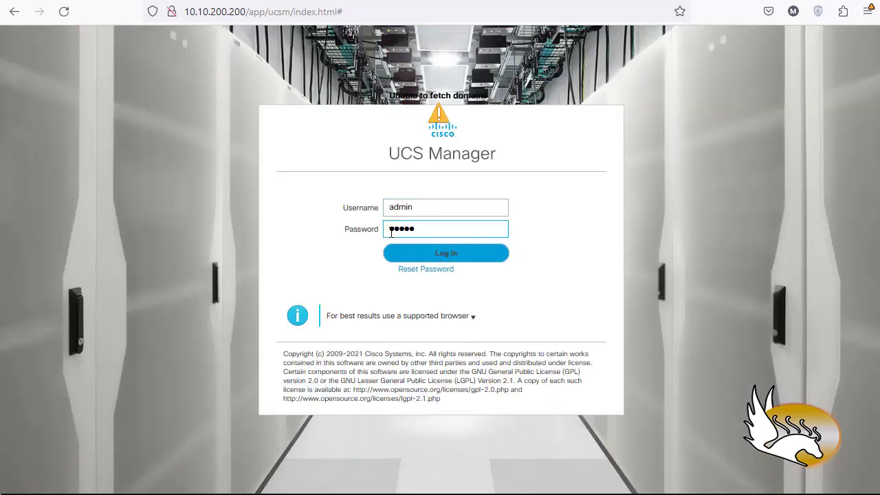
{"action": "key", "text": "Return"}
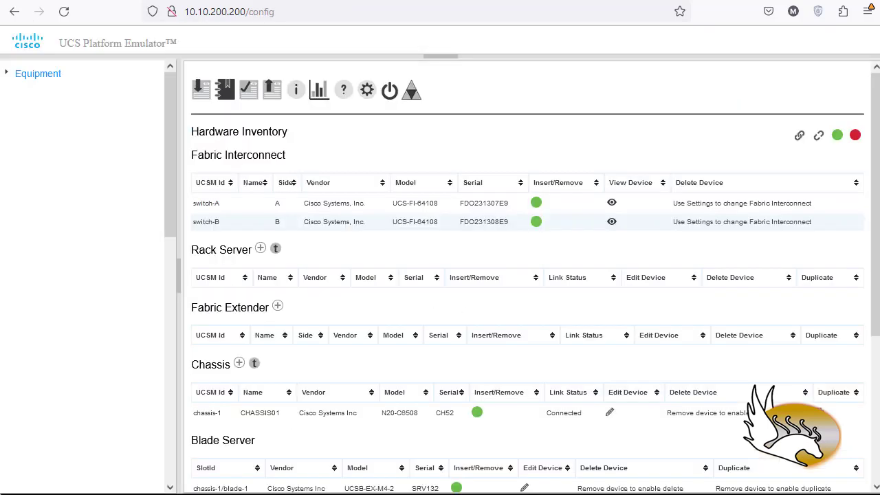
Add a rack server named SERVER01 with PID UCSC-C225-M6S to the emulator's hardware inventory.
{"action": "scroll", "coordinate": [302, 296], "scroll_direction": "down", "scroll_amount": 1}
{"action": "scroll", "coordinate": [303, 305], "scroll_direction": "down", "scroll_amount": 2}
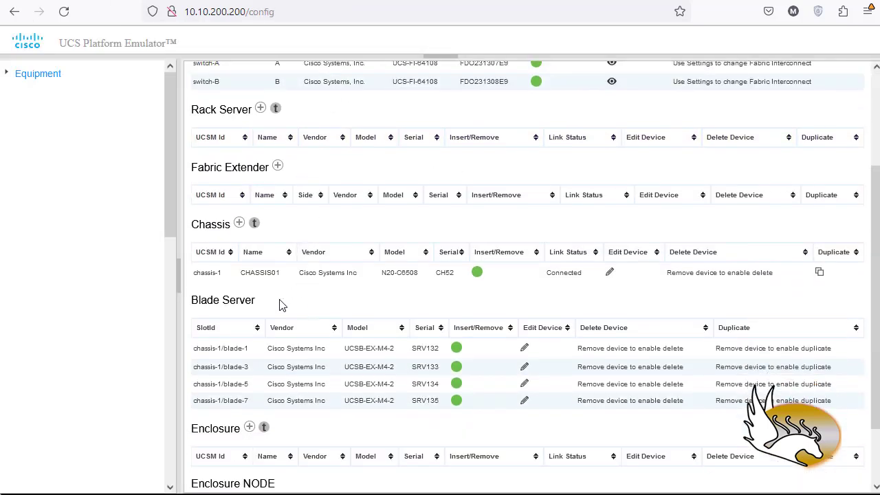
{"action": "scroll", "coordinate": [219, 295], "scroll_direction": "up", "scroll_amount": 1}
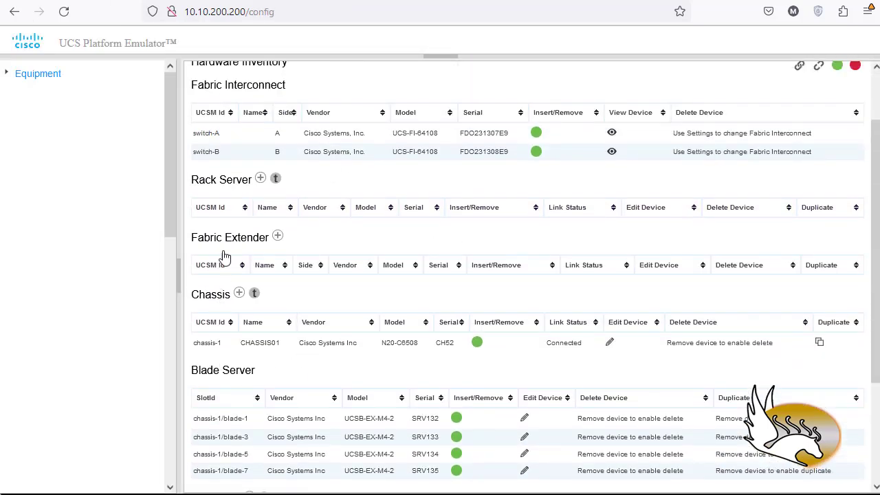
{"action": "left_click", "coordinate": [261, 180]}
{"action": "left_click", "coordinate": [392, 204]}
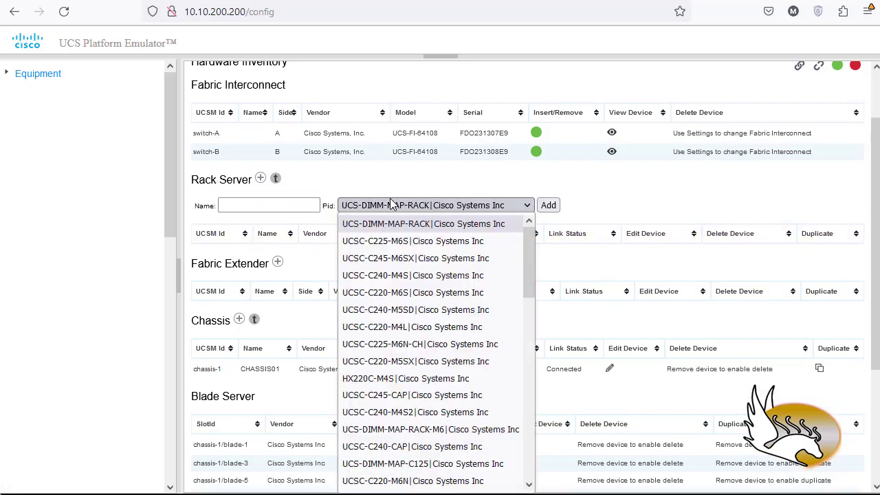
{"action": "scroll", "coordinate": [412, 313], "scroll_direction": "down", "scroll_amount": 10}
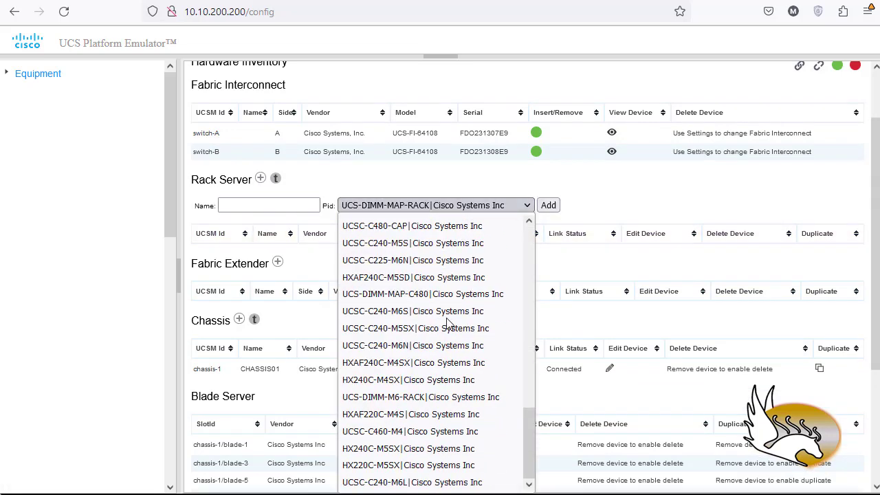
{"action": "scroll", "coordinate": [451, 322], "scroll_direction": "up", "scroll_amount": 10}
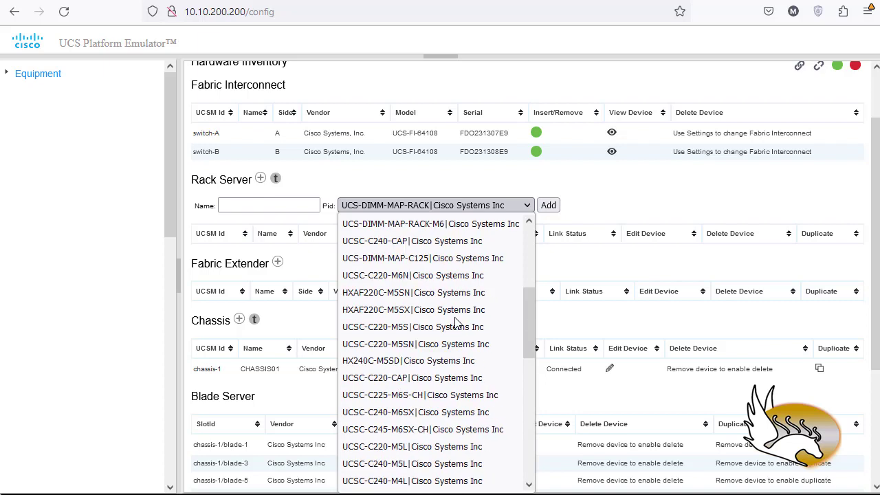
{"action": "scroll", "coordinate": [456, 322], "scroll_direction": "up", "scroll_amount": 4}
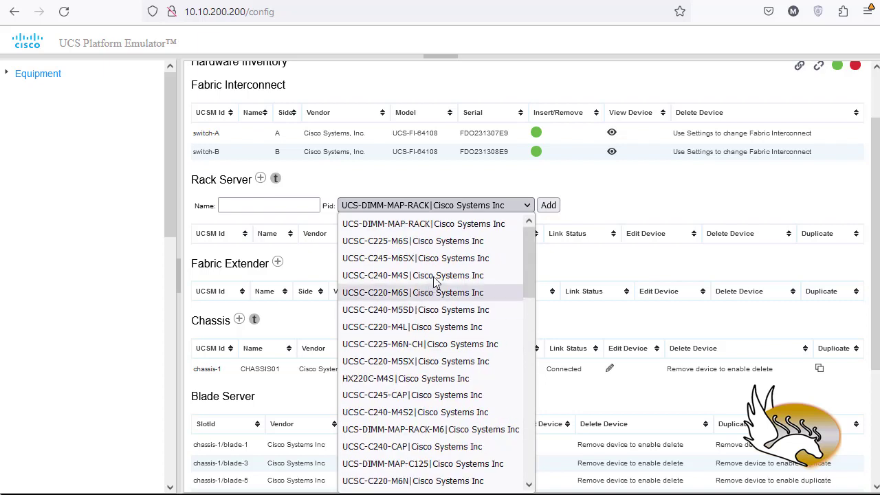
{"action": "left_click", "coordinate": [380, 245]}
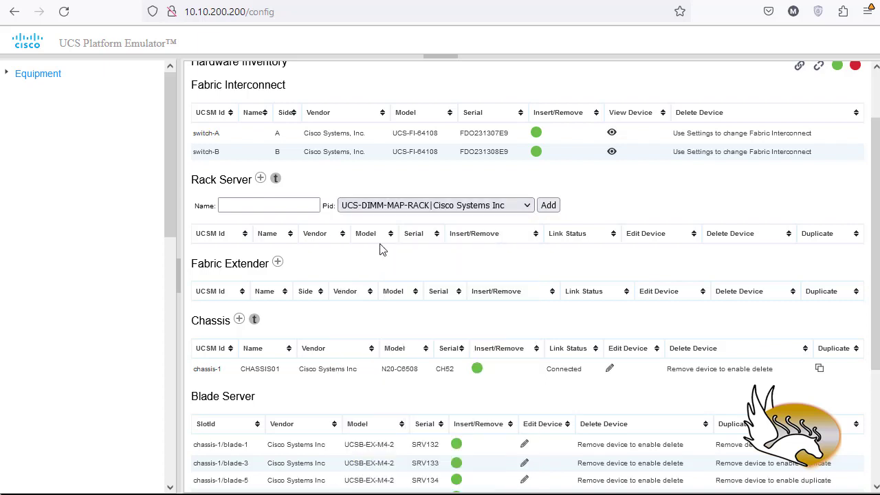
{"action": "left_click", "coordinate": [271, 209]}
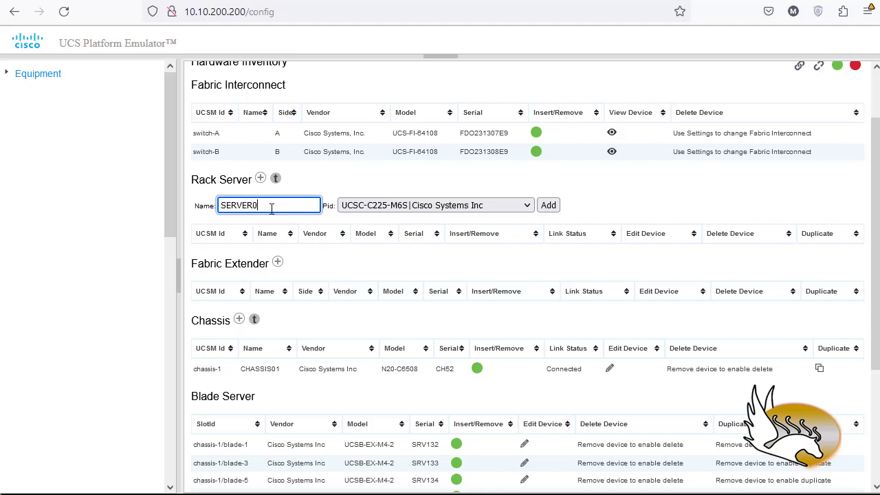
{"action": "left_click", "coordinate": [548, 205]}
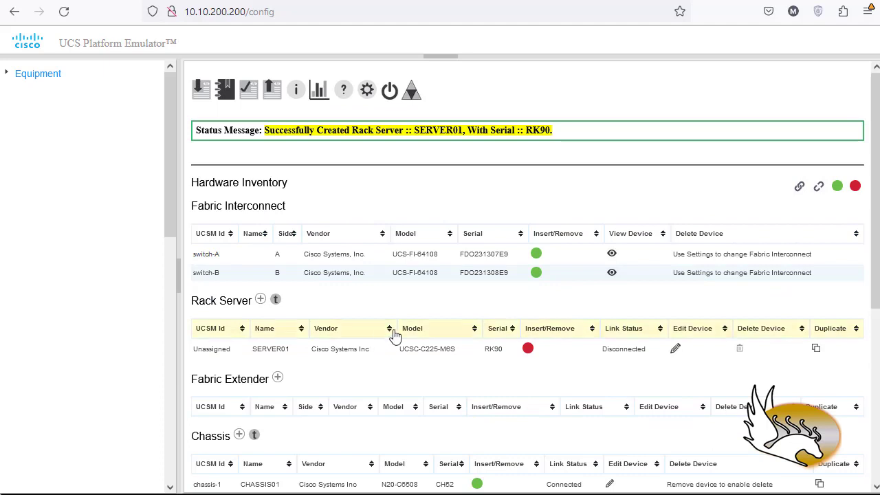
Open rack server SERVER01 for editing and try to connect all of its links automatically.
{"action": "left_click", "coordinate": [677, 351]}
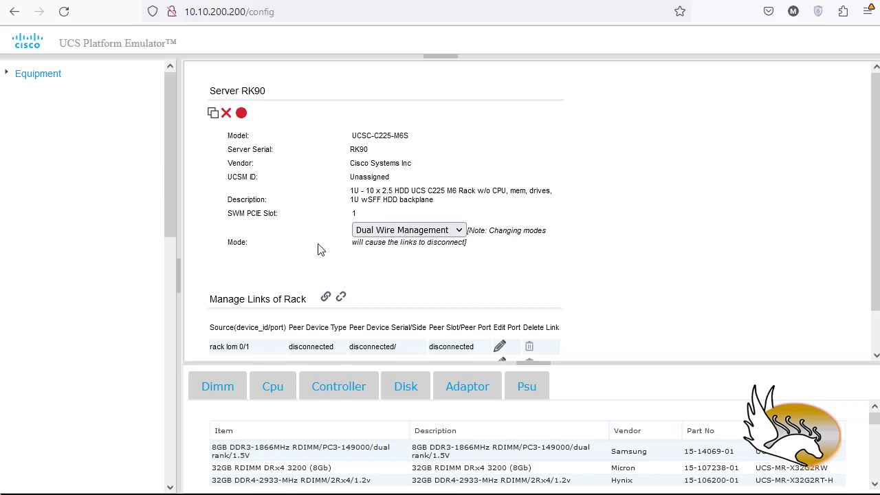
{"action": "scroll", "coordinate": [323, 253], "scroll_direction": "down", "scroll_amount": 1}
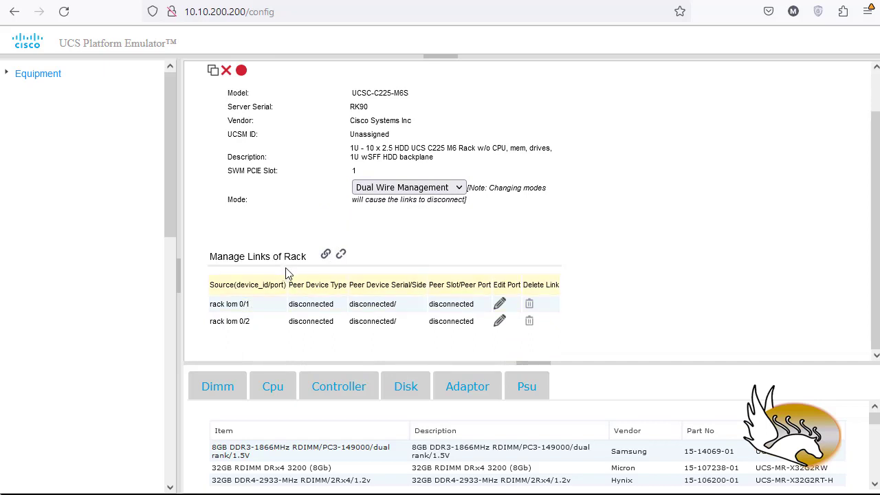
{"action": "left_click", "coordinate": [326, 254]}
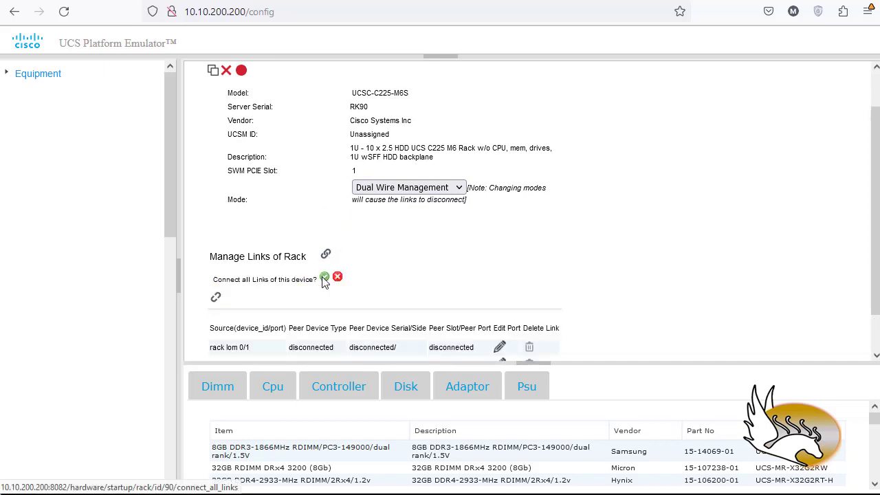
{"action": "left_click", "coordinate": [323, 278]}
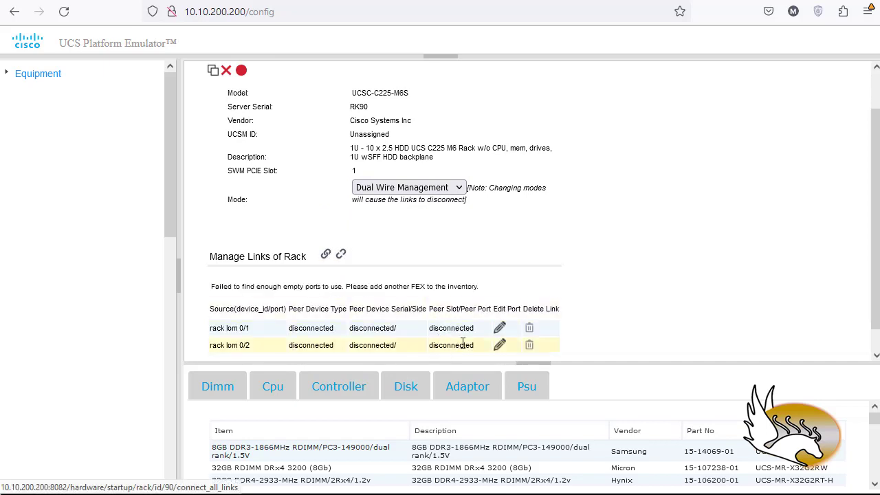
Try to link port rack lom 0/1 manually to a peer device of type fex.
{"action": "scroll", "coordinate": [484, 337], "scroll_direction": "down", "scroll_amount": 1}
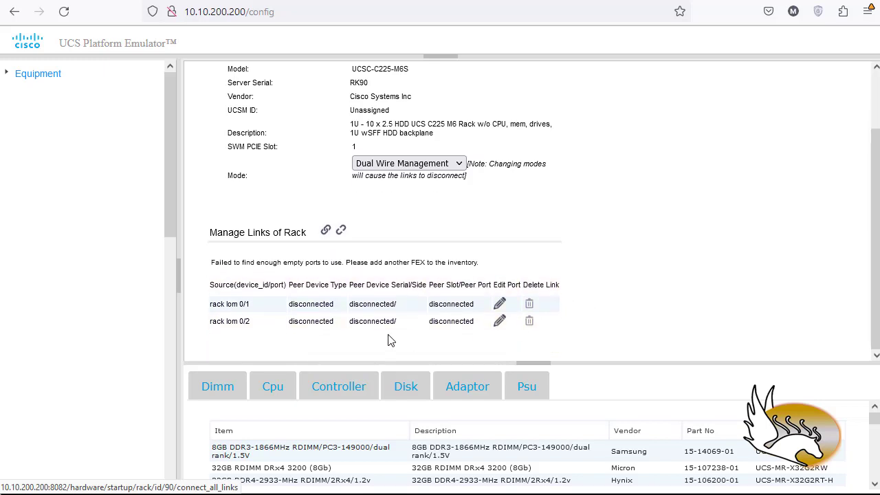
{"action": "left_click", "coordinate": [497, 306]}
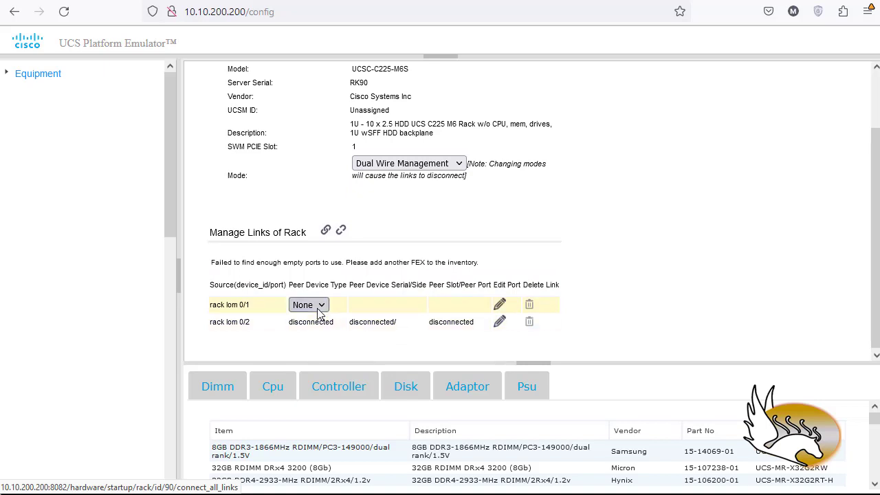
{"action": "left_click", "coordinate": [318, 309]}
{"action": "left_click", "coordinate": [299, 341]}
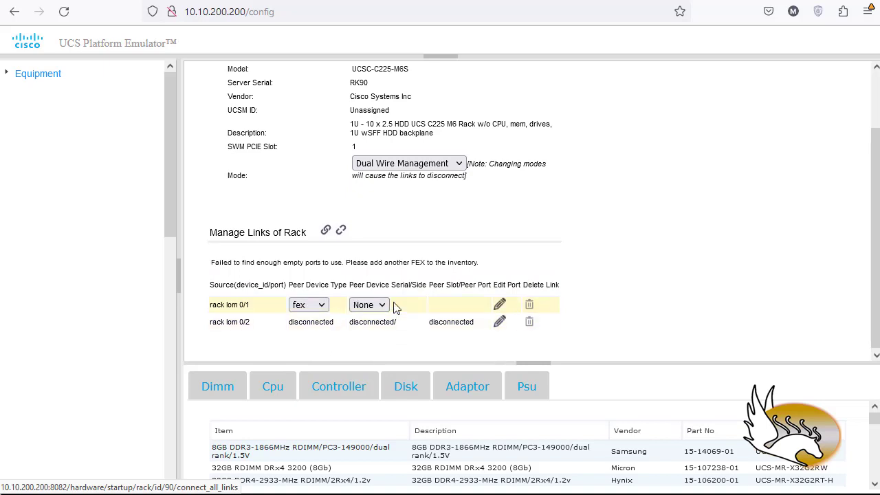
{"action": "left_click", "coordinate": [382, 306]}
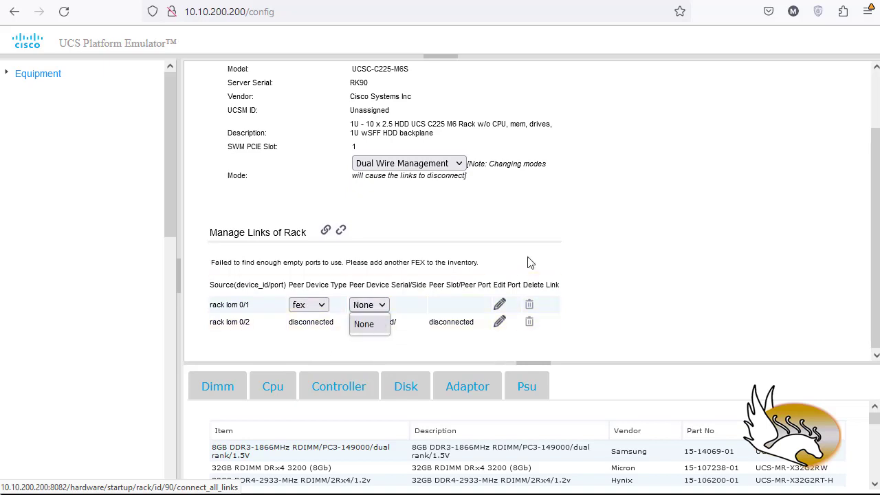
{"action": "left_click", "coordinate": [615, 259]}
{"action": "scroll", "coordinate": [589, 317], "scroll_direction": "up", "scroll_amount": 2}
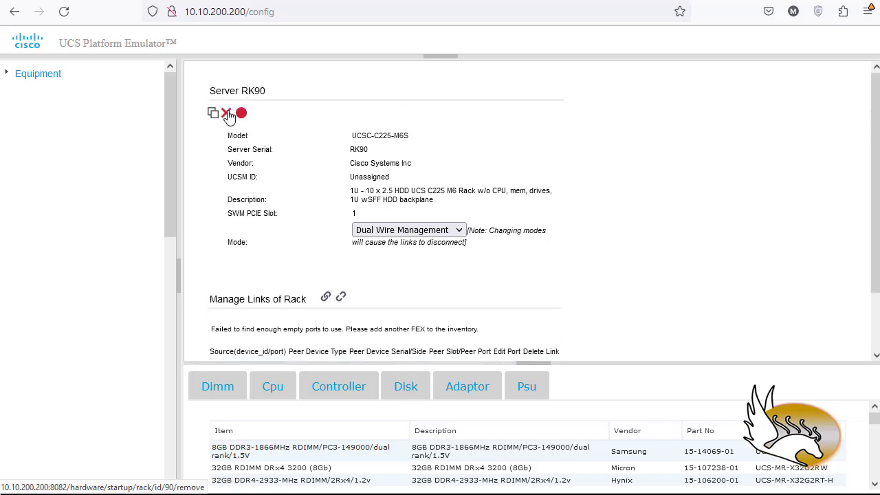
Add a fabric extender named FEX01 on side A with PID N2K-C2348UPQ-10GE to the hardware inventory.
{"action": "left_click", "coordinate": [39, 75]}
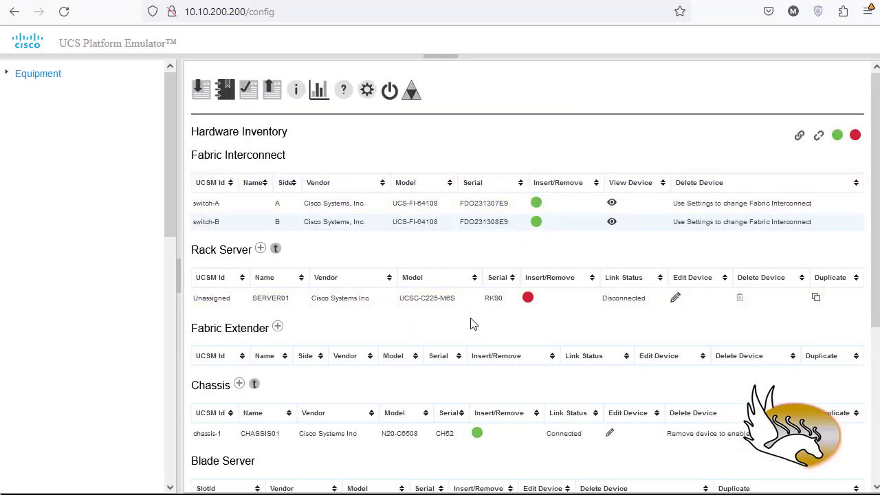
{"action": "left_click", "coordinate": [277, 327]}
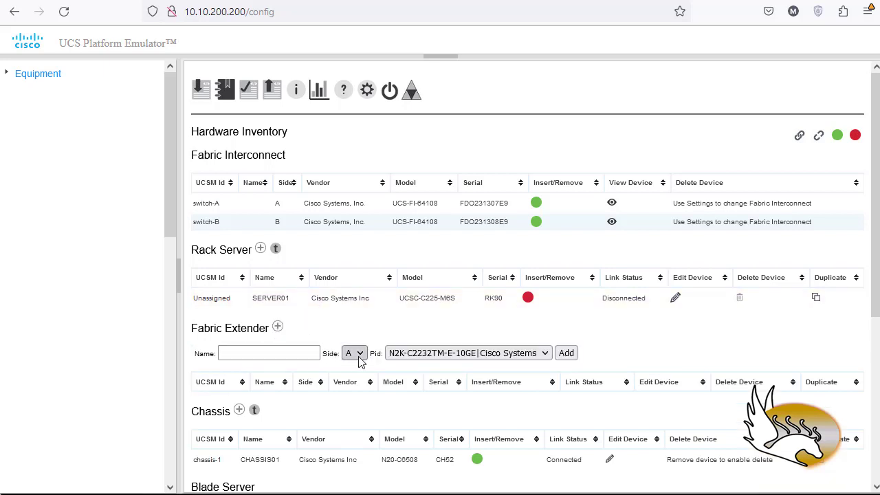
{"action": "left_click", "coordinate": [415, 355]}
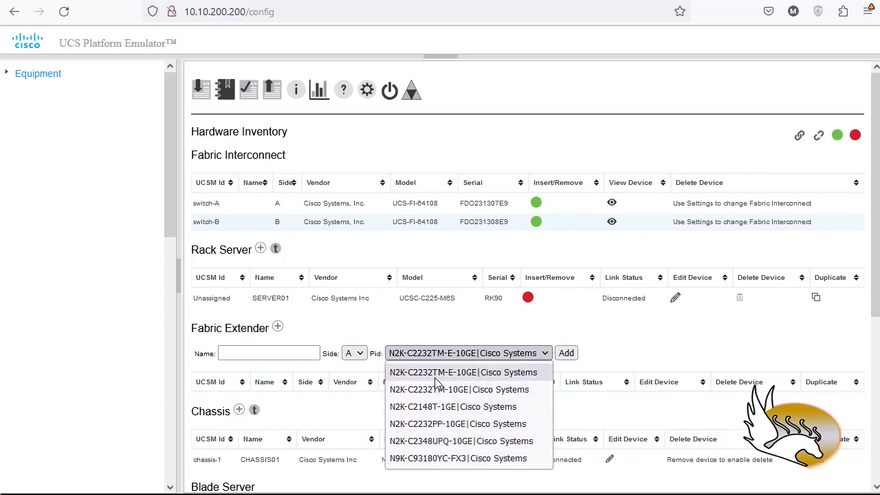
{"action": "left_click", "coordinate": [451, 442]}
{"action": "left_click", "coordinate": [279, 354]}
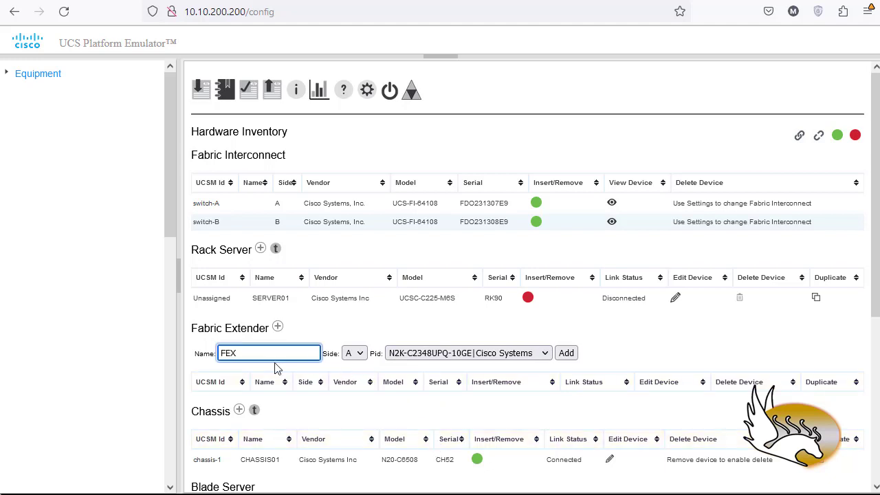
{"action": "left_click", "coordinate": [566, 352]}
Add a second fabric extender named FEX02 on side B with PID N2K-C2348UPQ-10GE.
{"action": "scroll", "coordinate": [421, 385], "scroll_direction": "down", "scroll_amount": 2}
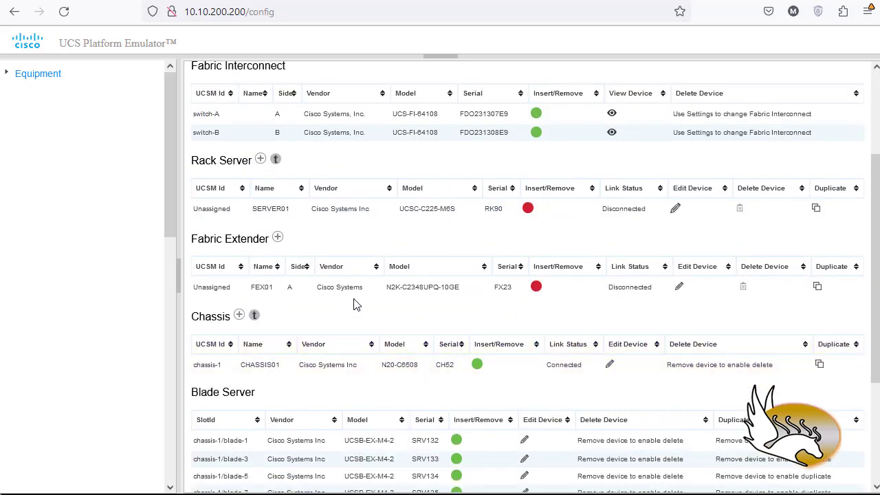
{"action": "left_click", "coordinate": [278, 238]}
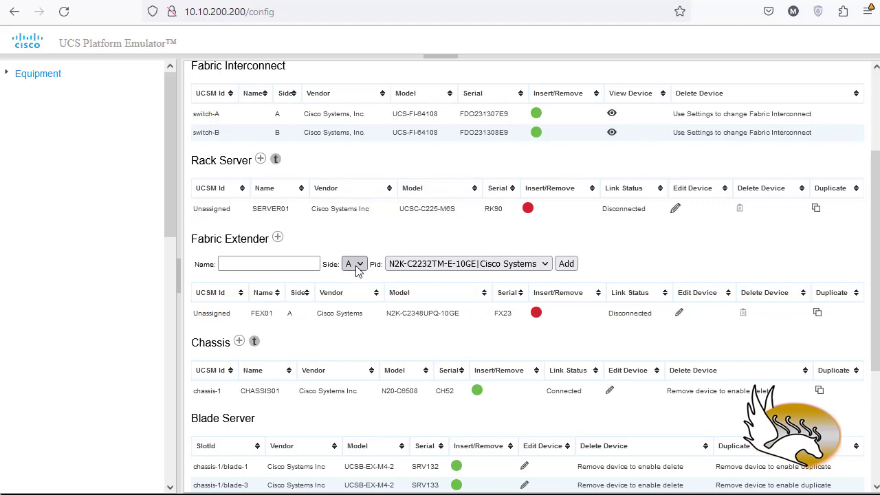
{"action": "left_click", "coordinate": [356, 268]}
{"action": "left_click", "coordinate": [328, 290]}
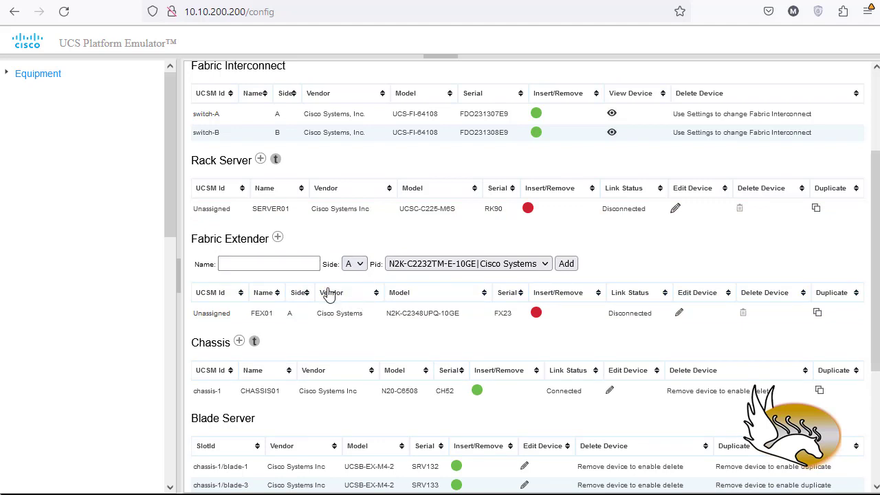
{"action": "left_click", "coordinate": [299, 266]}
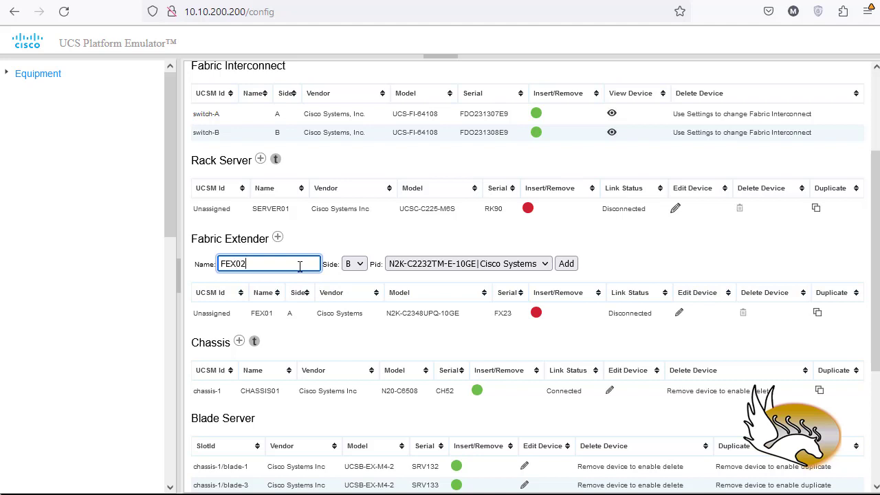
{"action": "left_click", "coordinate": [476, 265]}
{"action": "left_click", "coordinate": [475, 352]}
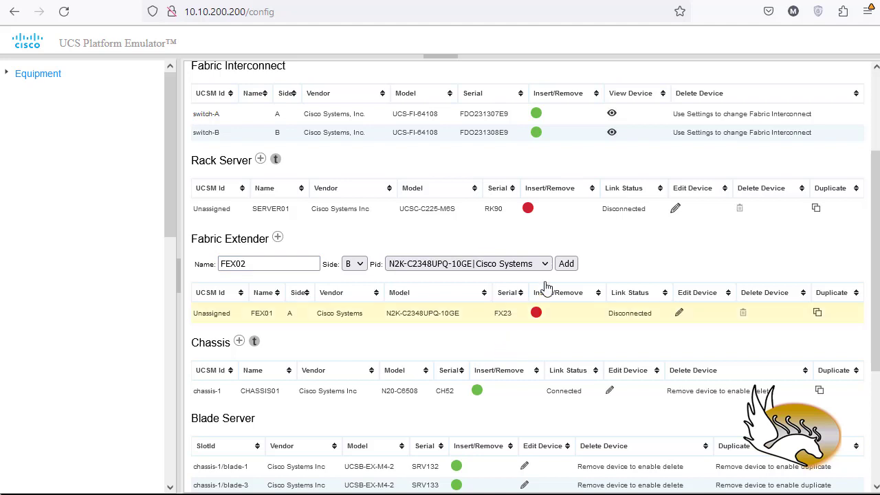
{"action": "left_click", "coordinate": [566, 263]}
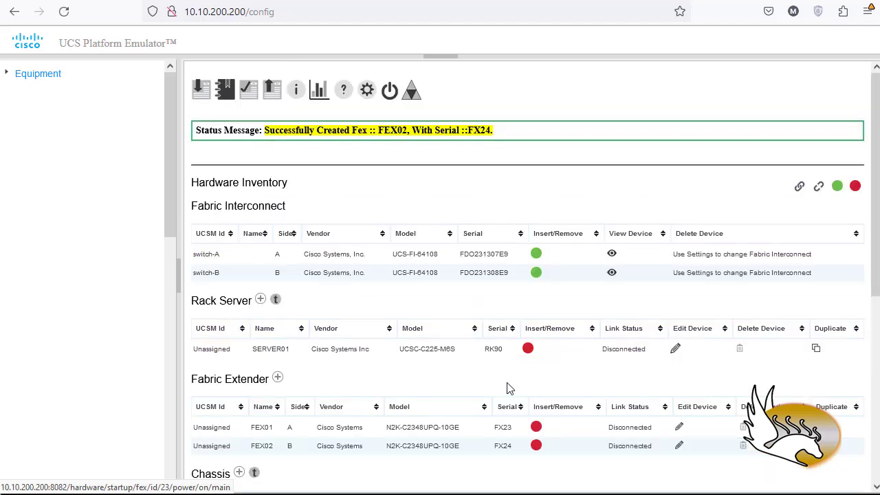
Open fabric extender FEX01 for editing and link its port fex 0/1 to fi FDO231307E9/A, peer port 1/21.
{"action": "scroll", "coordinate": [271, 227], "scroll_direction": "down", "scroll_amount": 2}
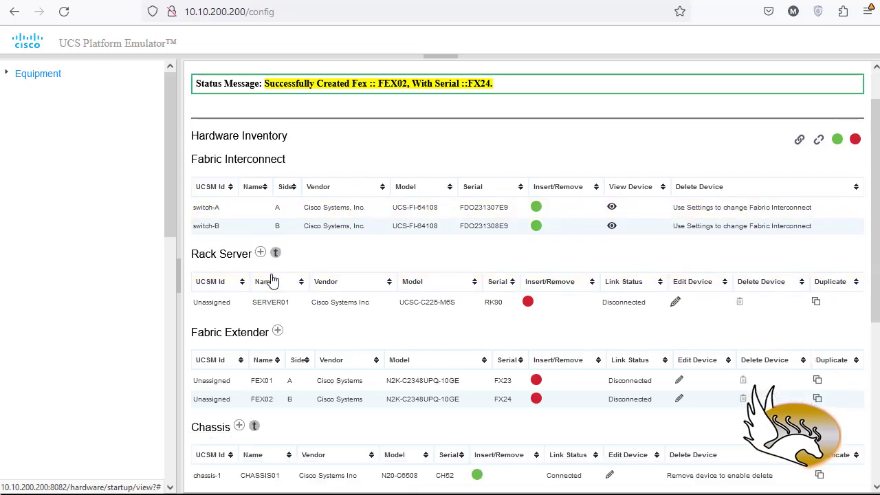
{"action": "scroll", "coordinate": [367, 335], "scroll_direction": "down", "scroll_amount": 2}
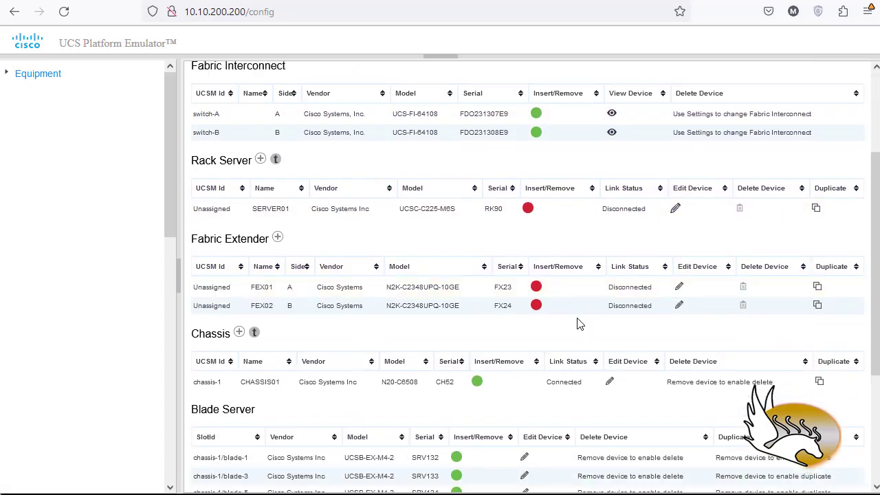
{"action": "left_click", "coordinate": [679, 287]}
{"action": "scroll", "coordinate": [608, 279], "scroll_direction": "down", "scroll_amount": 2}
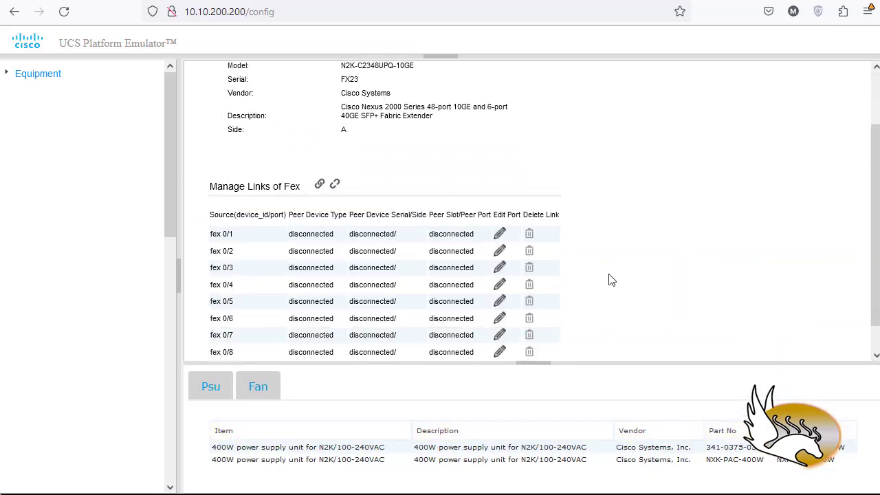
{"action": "scroll", "coordinate": [611, 280], "scroll_direction": "down", "scroll_amount": 1}
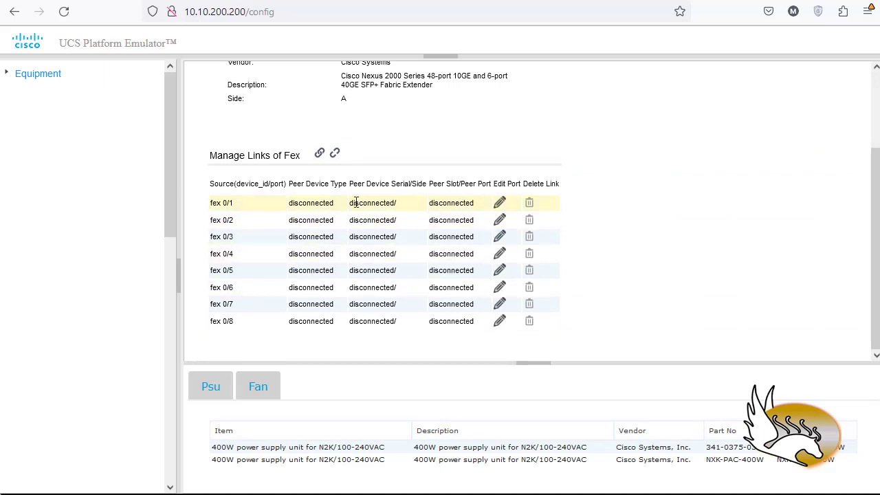
{"action": "left_click", "coordinate": [499, 204]}
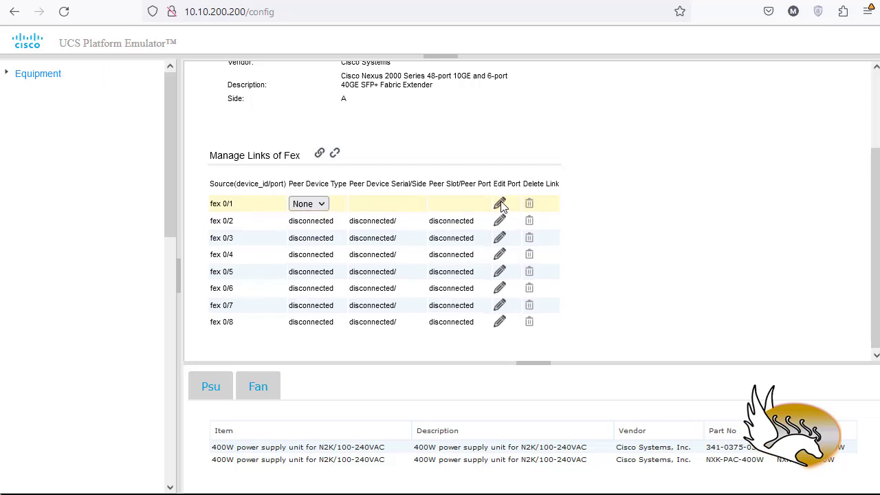
{"action": "left_click", "coordinate": [321, 205]}
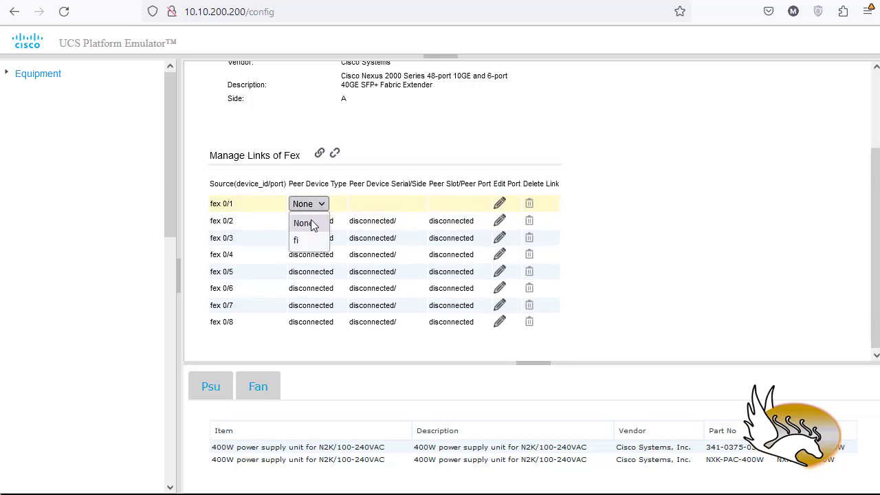
{"action": "left_click", "coordinate": [303, 240]}
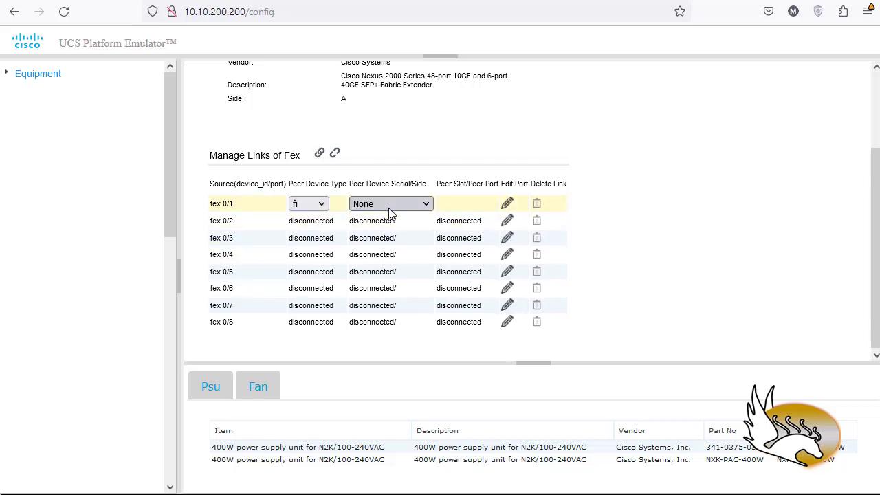
{"action": "left_click", "coordinate": [391, 206]}
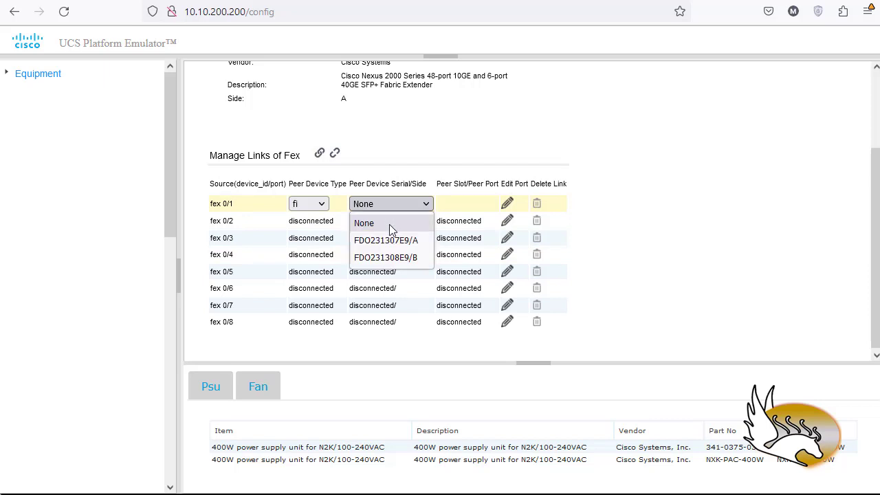
{"action": "left_click", "coordinate": [367, 241]}
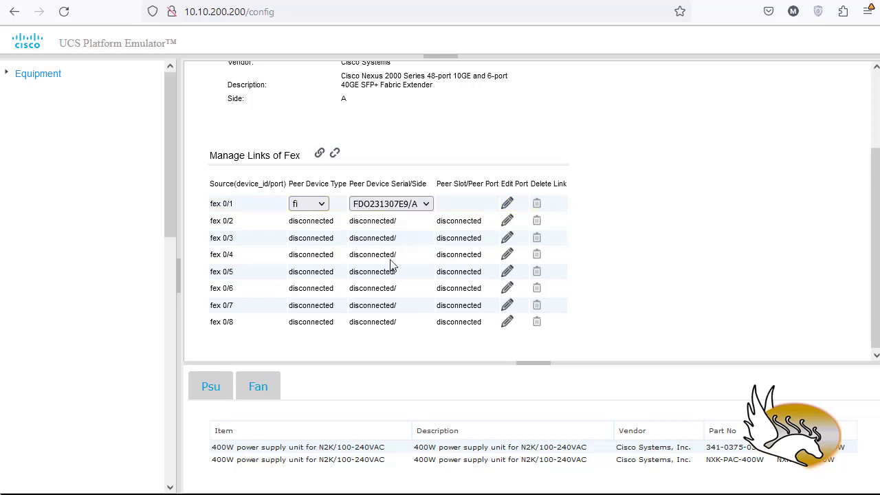
{"action": "left_click", "coordinate": [473, 206]}
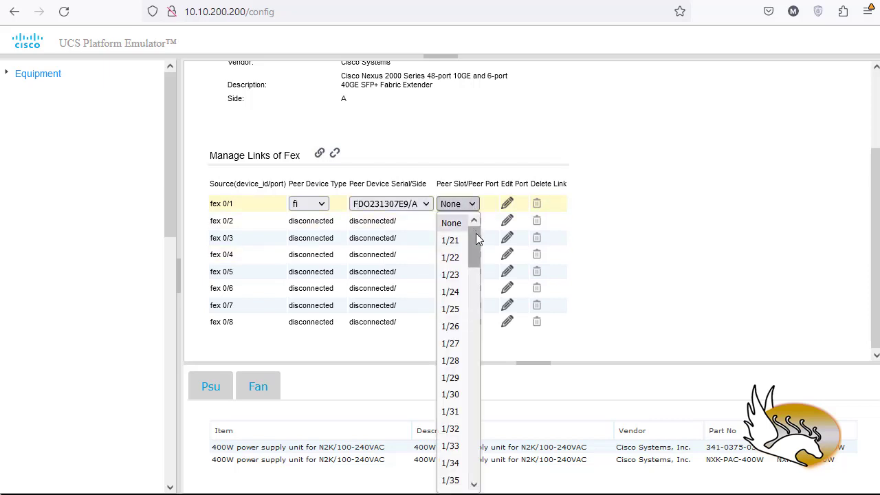
{"action": "mouse_move", "coordinate": [475, 233]}
{"action": "left_mouse_down"}
{"action": "mouse_move", "coordinate": [476, 224]}
{"action": "mouse_move", "coordinate": [475, 234]}
{"action": "left_mouse_up"}
{"action": "left_click", "coordinate": [450, 236]}
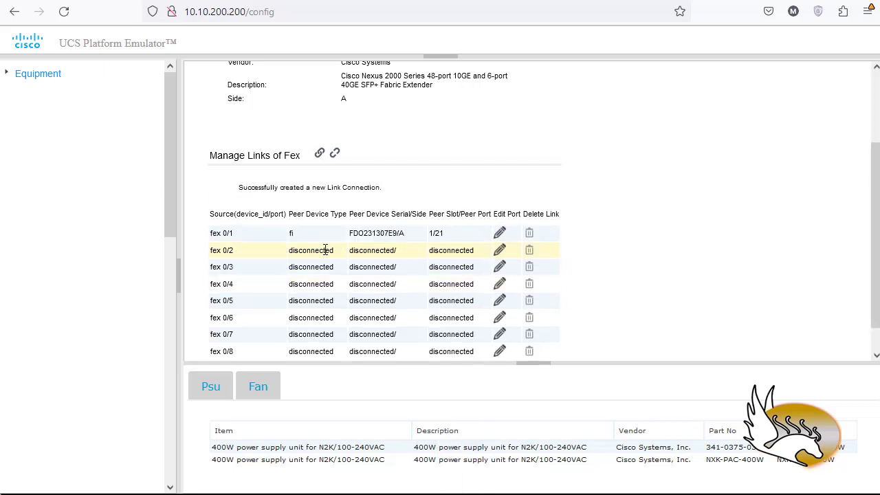
{"action": "left_click", "coordinate": [500, 250]}
{"action": "left_click", "coordinate": [320, 251]}
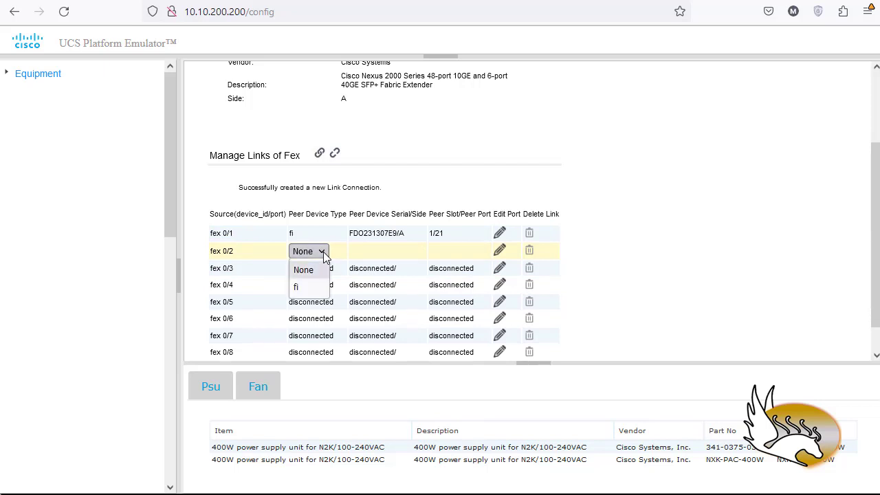
{"action": "left_click", "coordinate": [314, 287]}
{"action": "left_click", "coordinate": [392, 251]}
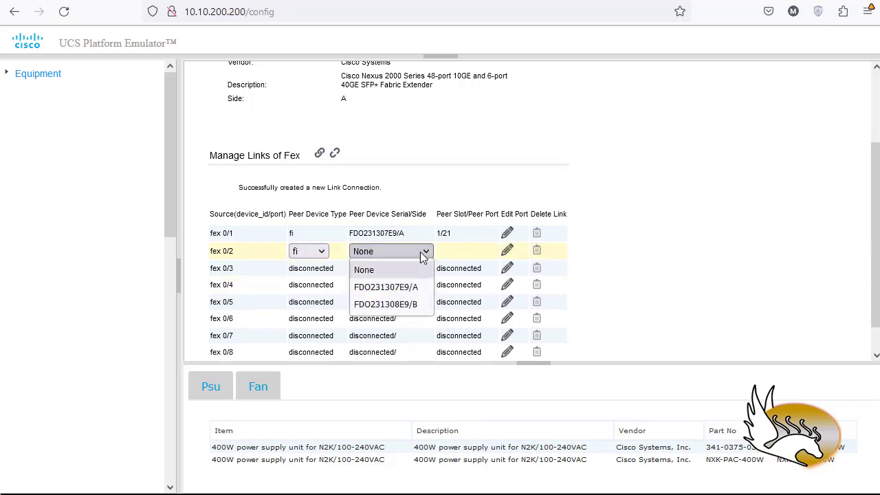
{"action": "left_click", "coordinate": [408, 288]}
Link port fex 0/2 of FEX01 to fi FDO231307E9/A, peer port 1/22.
{"action": "left_click", "coordinate": [511, 252]}
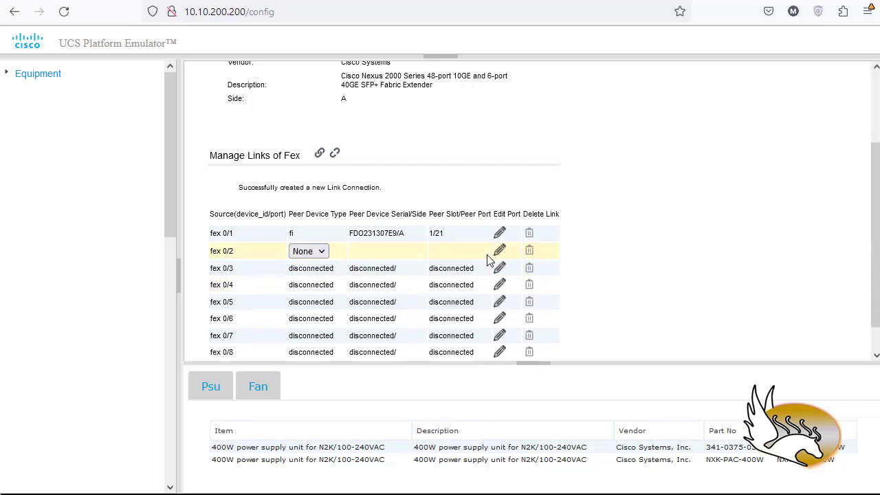
{"action": "left_click", "coordinate": [321, 251]}
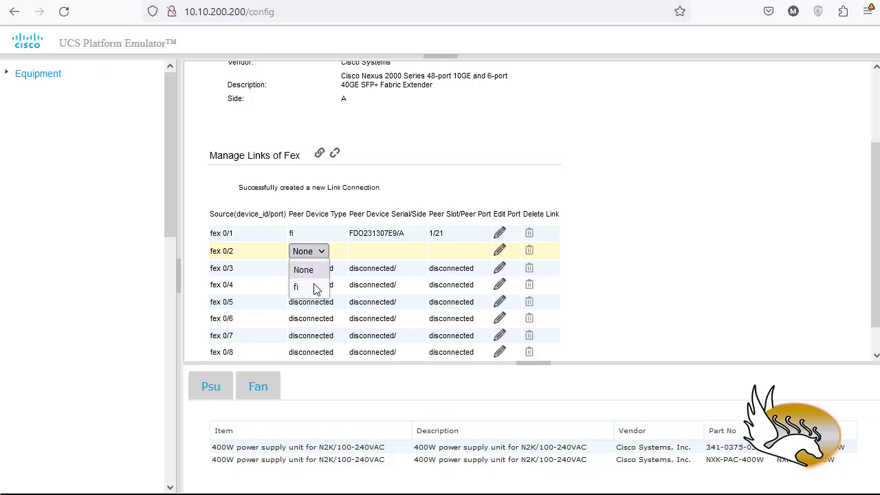
{"action": "left_click", "coordinate": [314, 287]}
{"action": "left_click", "coordinate": [386, 255]}
{"action": "left_click", "coordinate": [389, 288]}
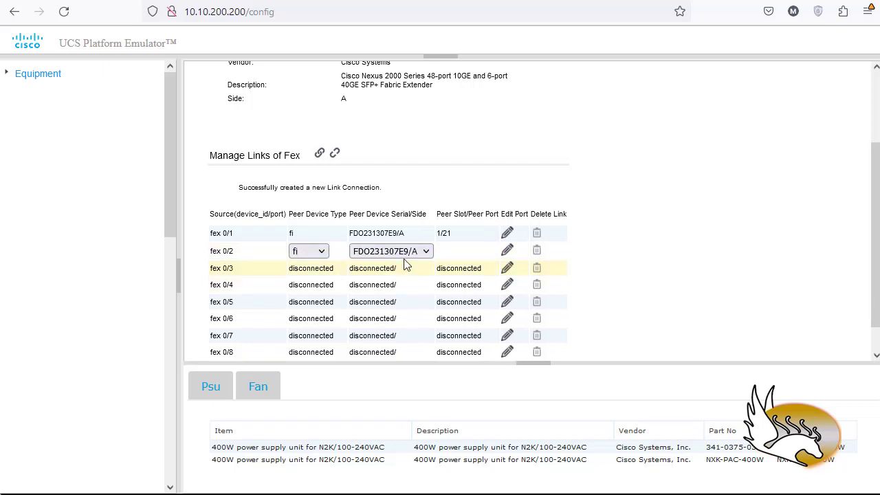
{"action": "left_click", "coordinate": [463, 256]}
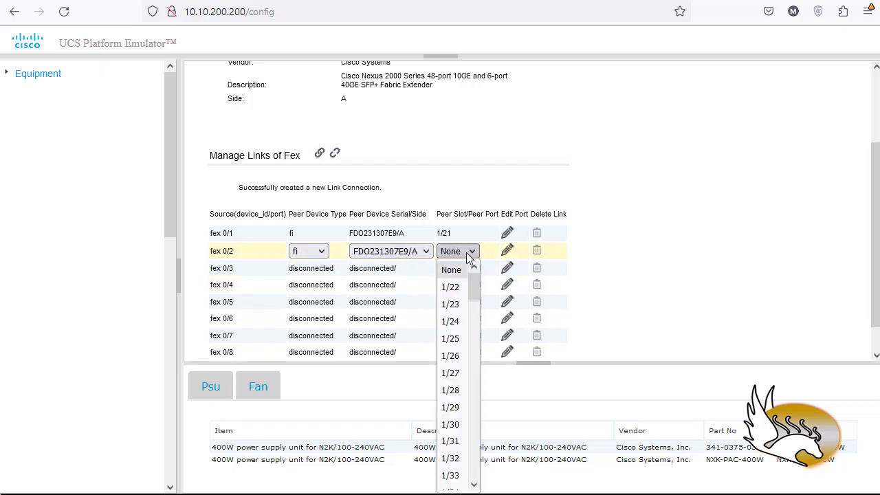
{"action": "left_click", "coordinate": [455, 286]}
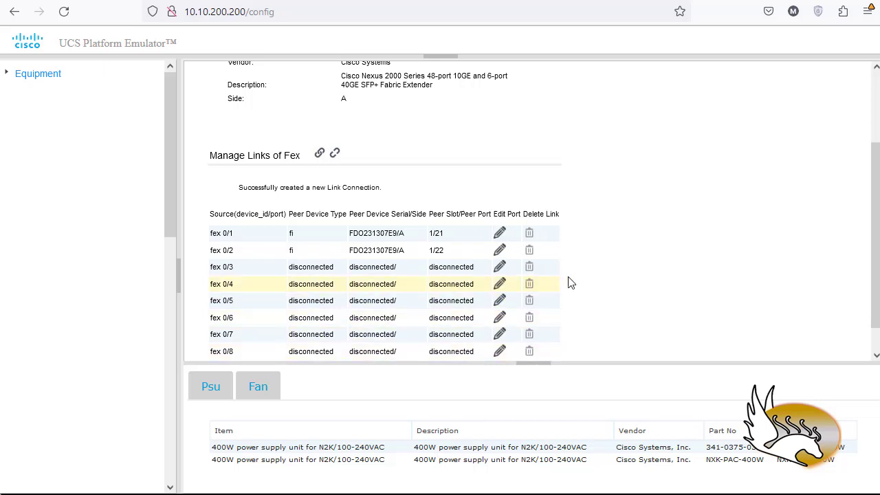
Insert fabric extender FEX01 into the emulated system and confirm the insertion.
{"action": "scroll", "coordinate": [615, 282], "scroll_direction": "down", "scroll_amount": 1}
{"action": "scroll", "coordinate": [616, 280], "scroll_direction": "up", "scroll_amount": 4}
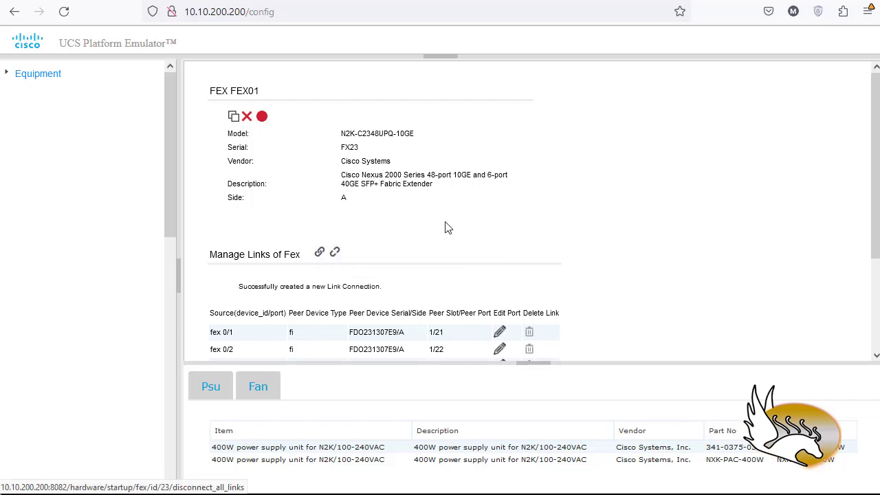
{"action": "scroll", "coordinate": [445, 228], "scroll_direction": "down", "scroll_amount": 3}
{"action": "scroll", "coordinate": [436, 222], "scroll_direction": "up", "scroll_amount": 3}
{"action": "left_click", "coordinate": [263, 118]}
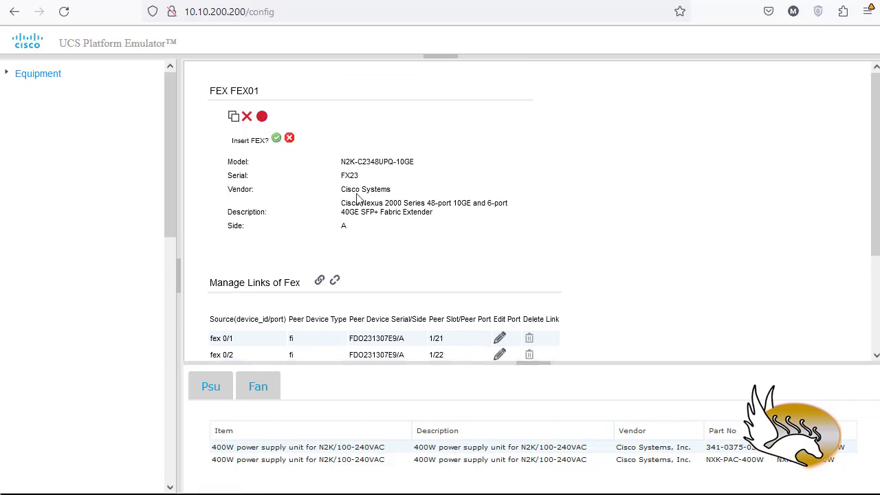
{"action": "left_click", "coordinate": [275, 139]}
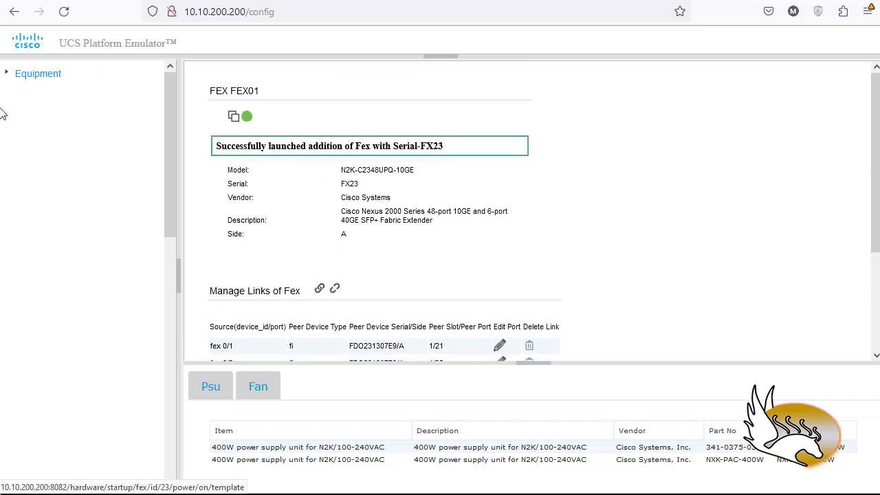
Open fabric extender FEX02 for editing and link its port fex 0/1 to fi FDO231308E9/B, peer port 1/21.
{"action": "left_click", "coordinate": [48, 77]}
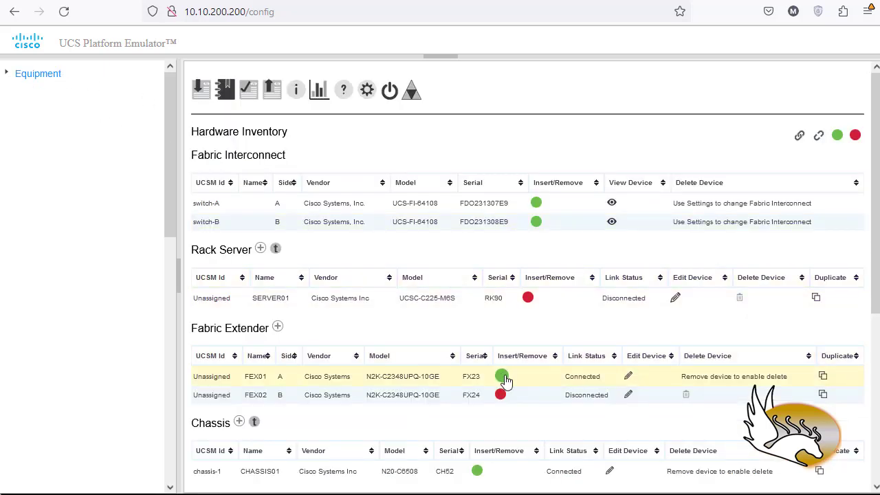
{"action": "left_click", "coordinate": [537, 396]}
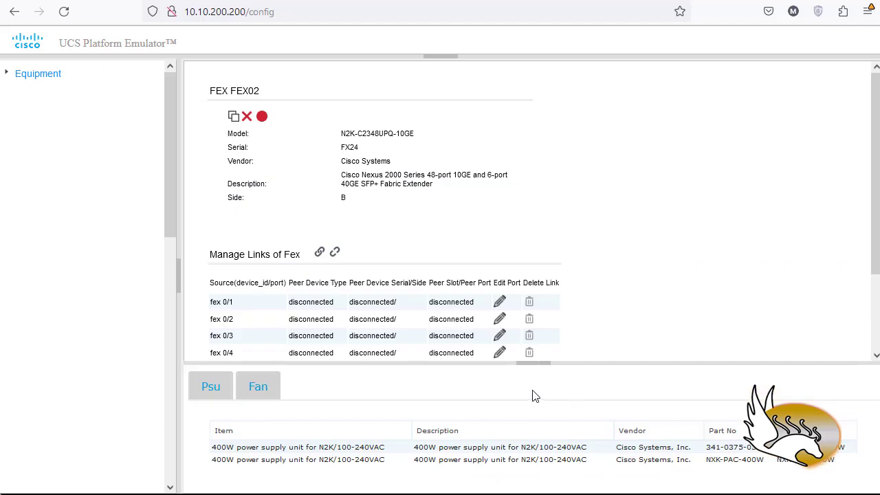
{"action": "left_click", "coordinate": [499, 302]}
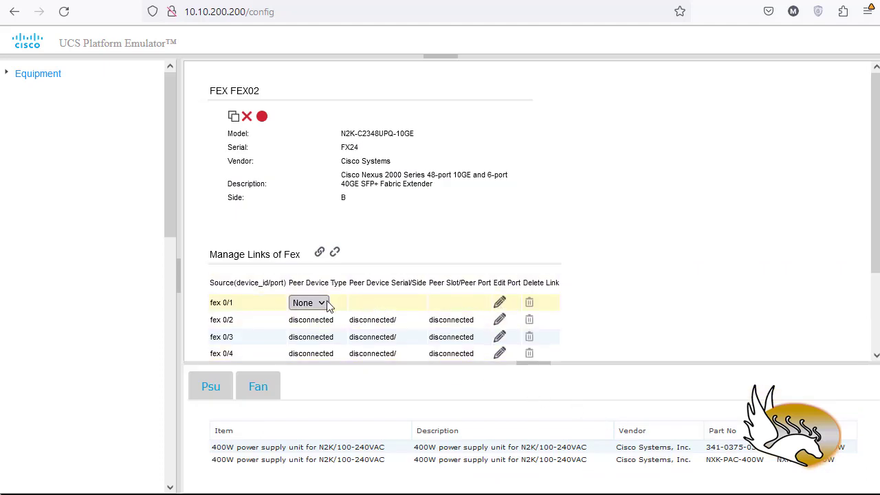
{"action": "left_click", "coordinate": [327, 306]}
{"action": "left_click", "coordinate": [306, 336]}
{"action": "left_click", "coordinate": [385, 303]}
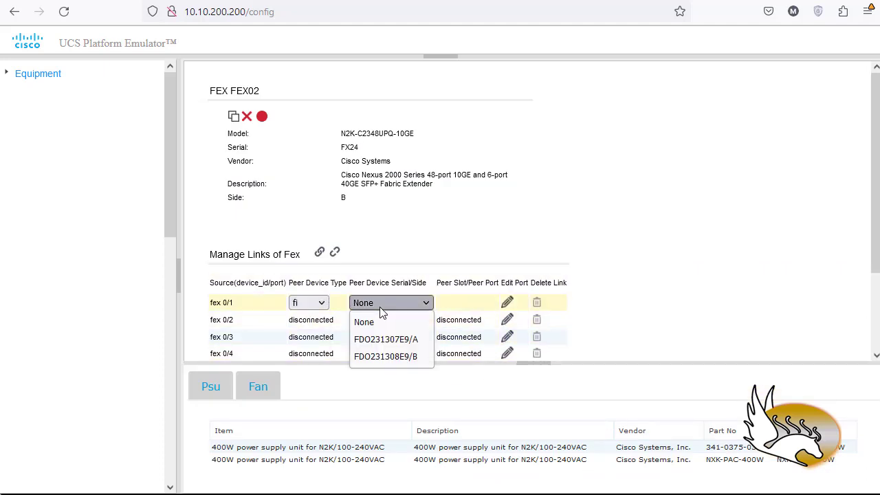
{"action": "left_click", "coordinate": [385, 356]}
{"action": "left_click", "coordinate": [457, 302]}
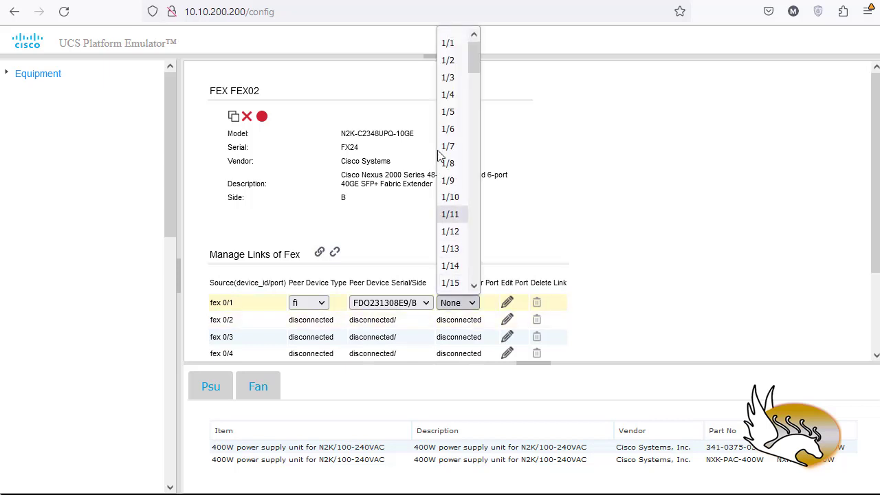
{"action": "scroll", "coordinate": [453, 201], "scroll_direction": "down", "scroll_amount": 4}
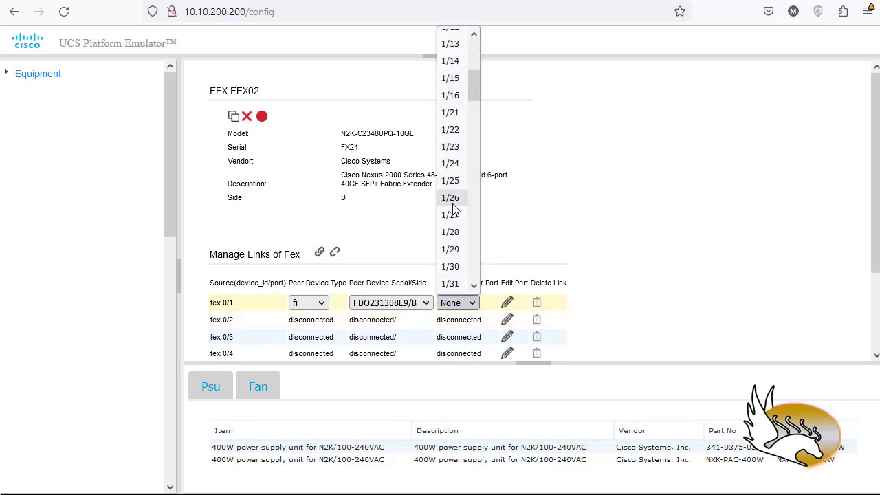
{"action": "left_click", "coordinate": [452, 114]}
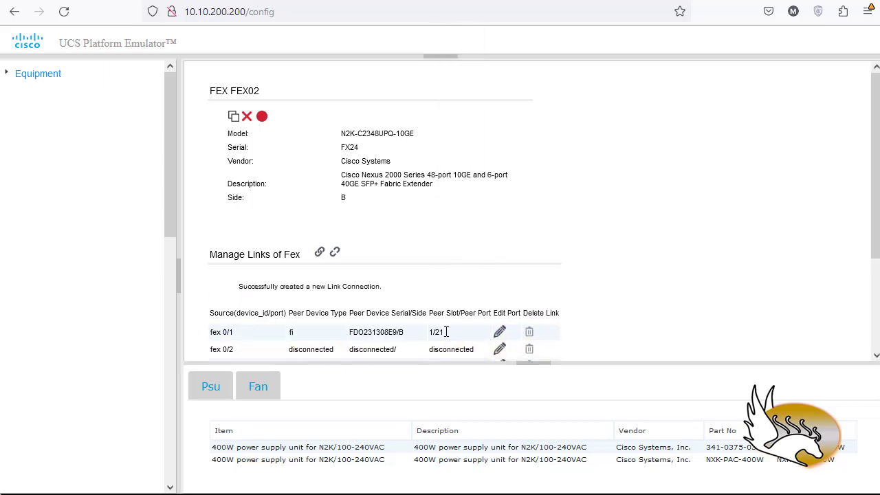
Link port fex 0/2 of FEX02 to fi FDO231308E9/B, peer port 1/22.
{"action": "left_click", "coordinate": [500, 349]}
{"action": "scroll", "coordinate": [323, 312], "scroll_direction": "down", "scroll_amount": 2}
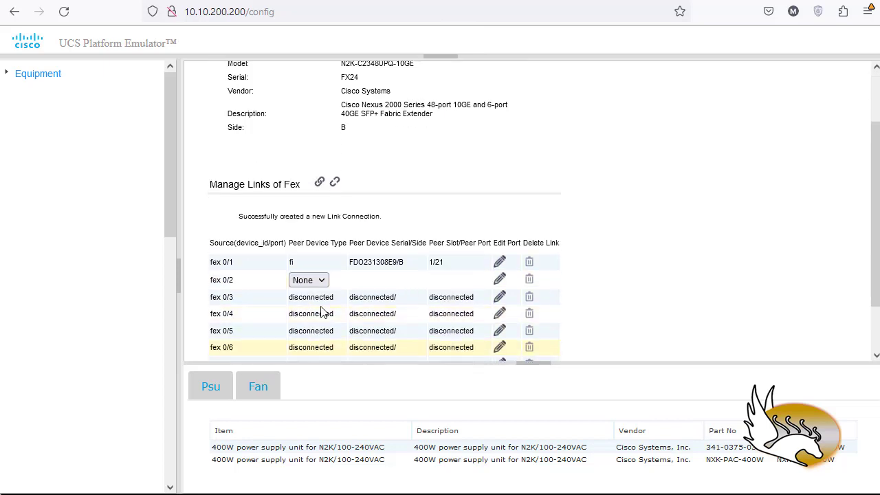
{"action": "left_click", "coordinate": [311, 281]}
{"action": "left_click", "coordinate": [311, 315]}
{"action": "left_click", "coordinate": [395, 281]}
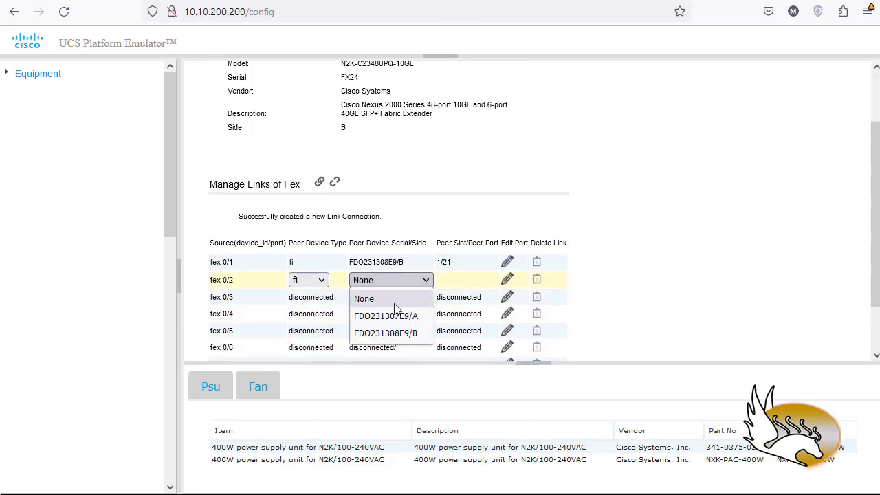
{"action": "left_click", "coordinate": [393, 332]}
{"action": "left_click", "coordinate": [459, 281]}
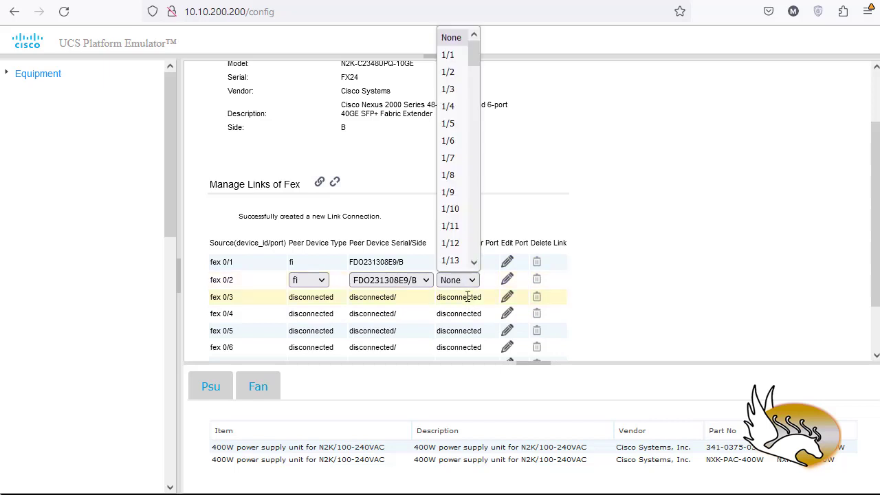
{"action": "scroll", "coordinate": [447, 193], "scroll_direction": "down", "scroll_amount": 2}
{"action": "left_click", "coordinate": [449, 226]}
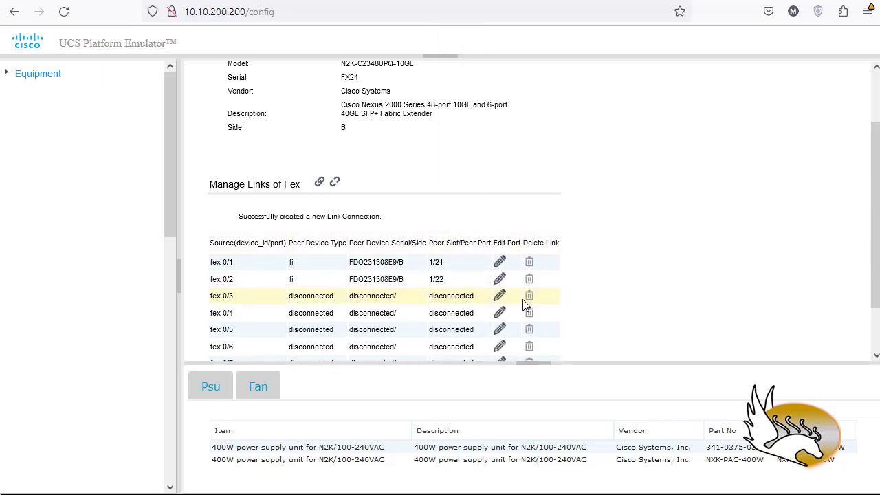
Insert fabric extender FEX02 into the emulated system, confirm the insertion and return to the hardware inventory.
{"action": "scroll", "coordinate": [363, 211], "scroll_direction": "up", "scroll_amount": 3}
{"action": "left_click", "coordinate": [262, 116]}
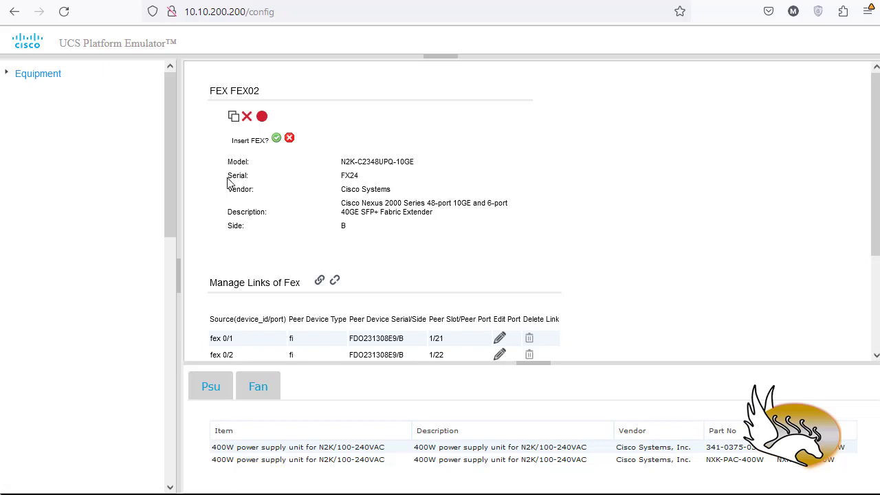
{"action": "scroll", "coordinate": [488, 221], "scroll_direction": "down", "scroll_amount": 1}
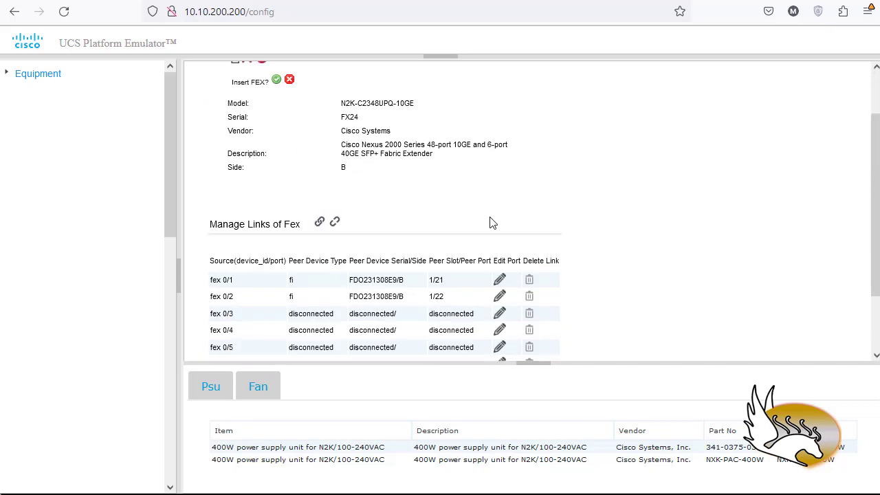
{"action": "scroll", "coordinate": [490, 222], "scroll_direction": "up", "scroll_amount": 1}
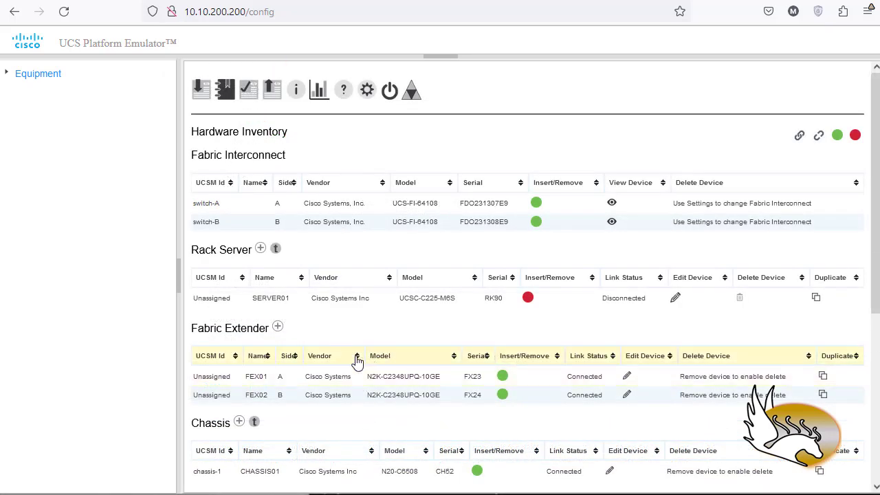
Open rack server SERVER01 for editing and link its port rack lom 0/1 to fex FX23/A, peer port 1/1.
{"action": "left_click", "coordinate": [671, 304]}
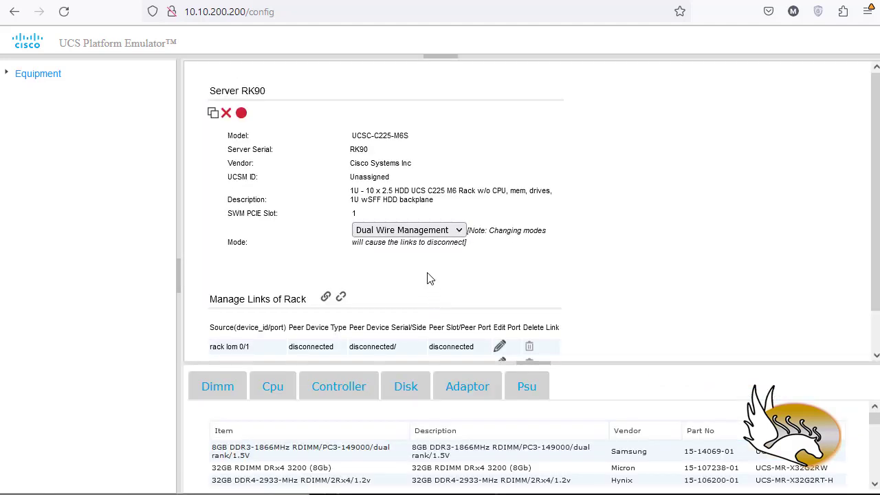
{"action": "scroll", "coordinate": [558, 320], "scroll_direction": "down", "scroll_amount": 1}
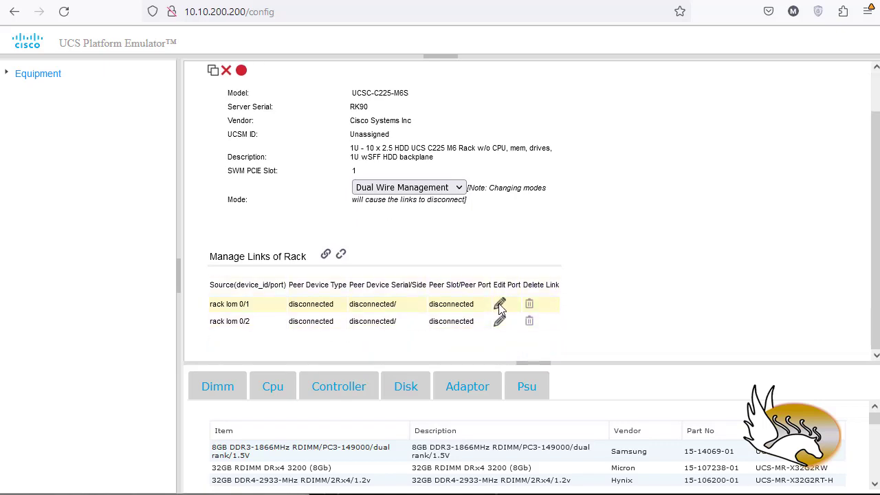
{"action": "left_click", "coordinate": [499, 304]}
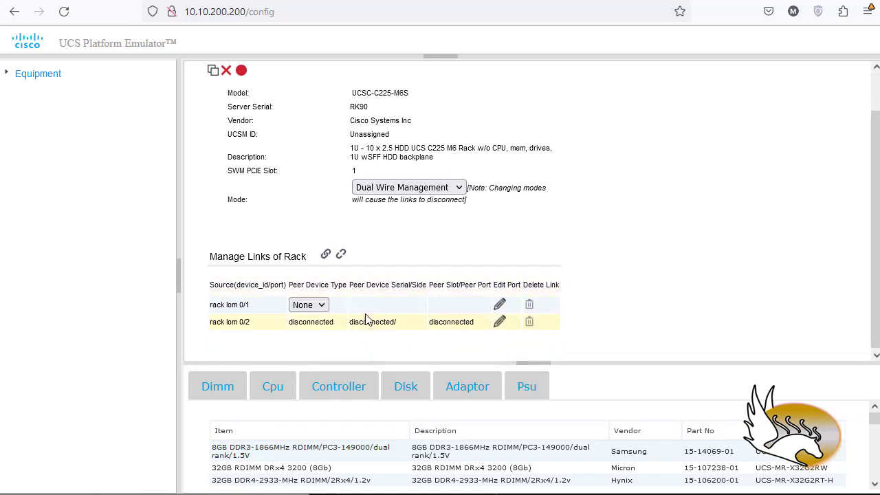
{"action": "left_click", "coordinate": [310, 305]}
{"action": "left_click", "coordinate": [317, 341]}
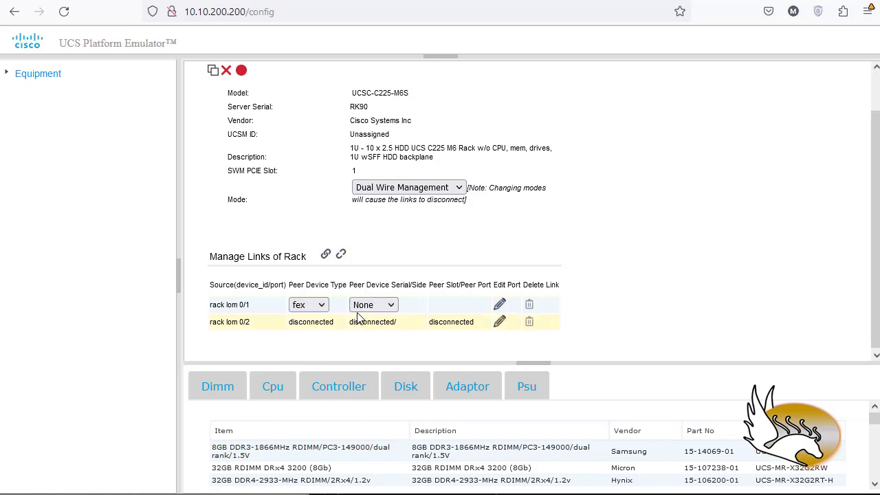
{"action": "left_click", "coordinate": [364, 307]}
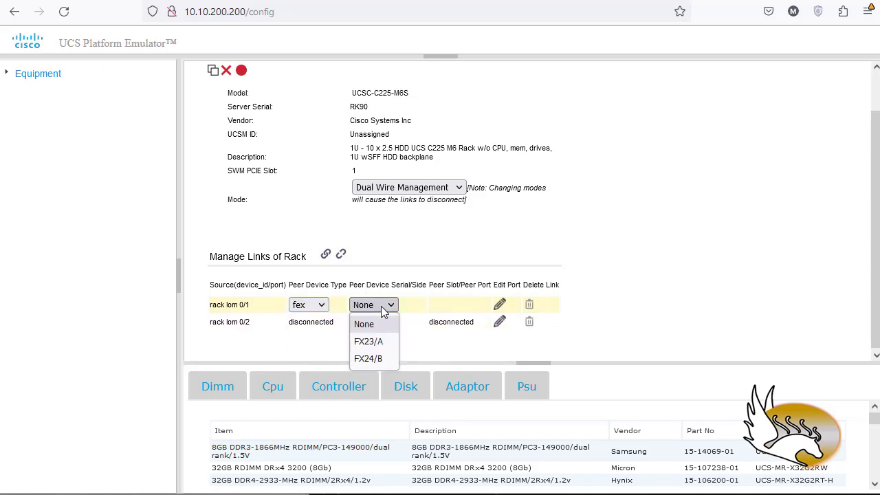
{"action": "left_click", "coordinate": [369, 341]}
{"action": "left_click", "coordinate": [451, 307]}
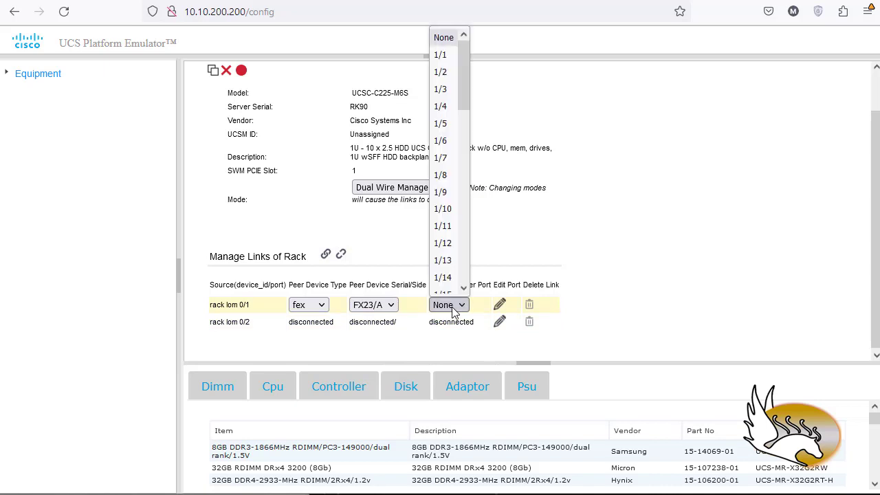
{"action": "scroll", "coordinate": [451, 90], "scroll_direction": "down", "scroll_amount": 1}
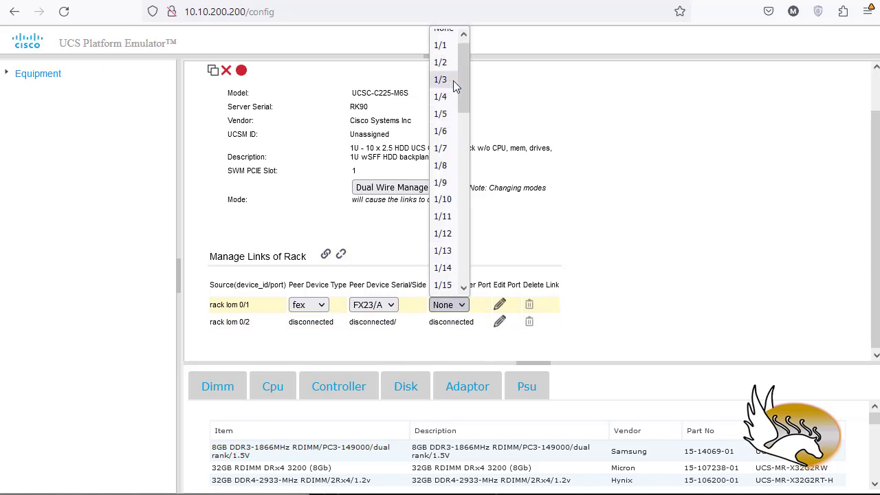
{"action": "scroll", "coordinate": [457, 88], "scroll_direction": "up", "scroll_amount": 1}
{"action": "left_click", "coordinate": [444, 62]}
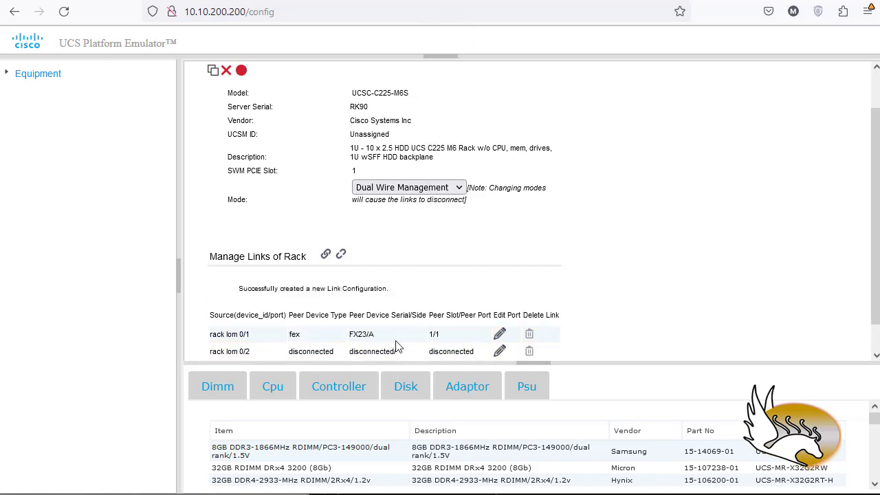
Link port rack lom 0/2 of the rack server to fex FX24/B, peer port 1/1.
{"action": "scroll", "coordinate": [588, 307], "scroll_direction": "down", "scroll_amount": 1}
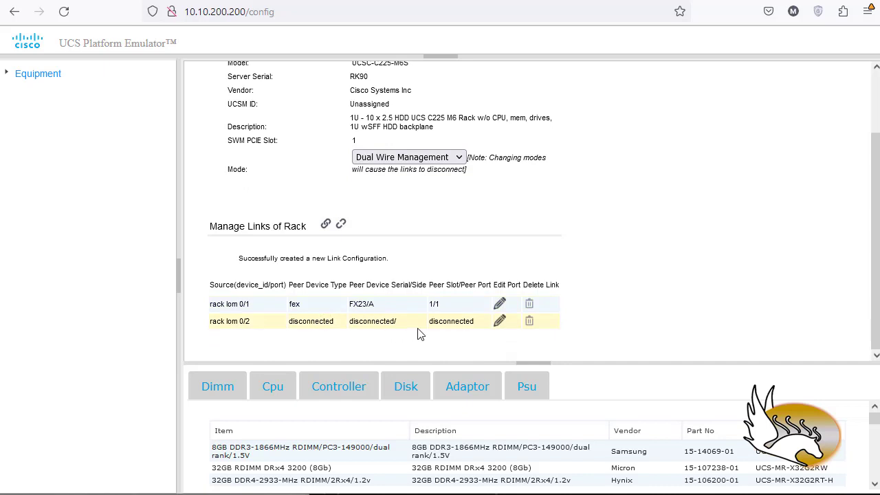
{"action": "left_click", "coordinate": [499, 322]}
{"action": "left_click", "coordinate": [317, 323]}
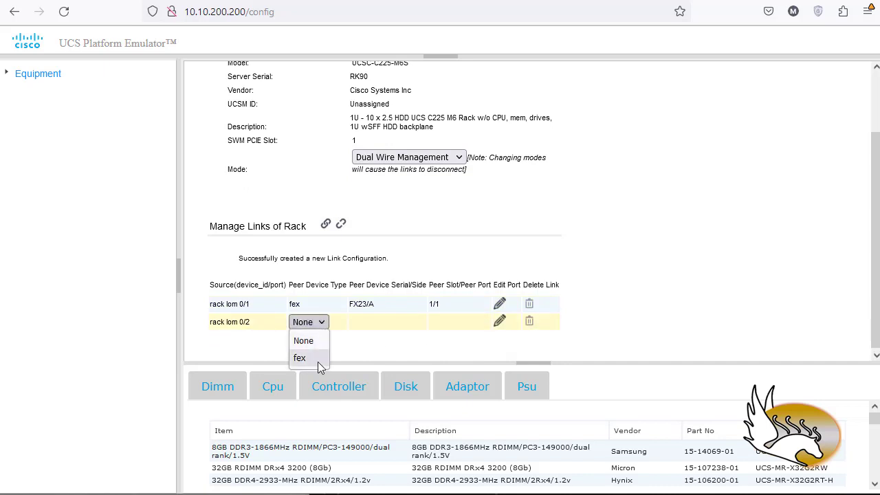
{"action": "left_click", "coordinate": [317, 361]}
{"action": "left_click", "coordinate": [382, 323]}
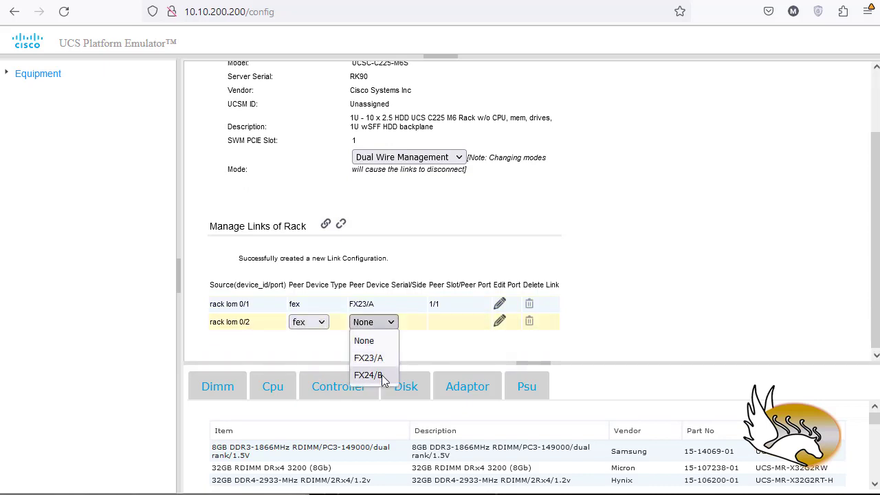
{"action": "left_click", "coordinate": [381, 374]}
{"action": "left_click", "coordinate": [446, 322]}
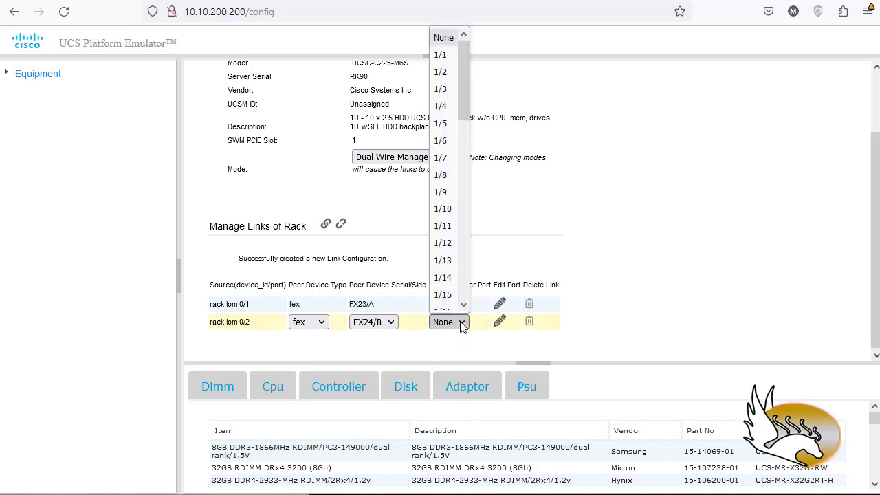
{"action": "left_click", "coordinate": [444, 55]}
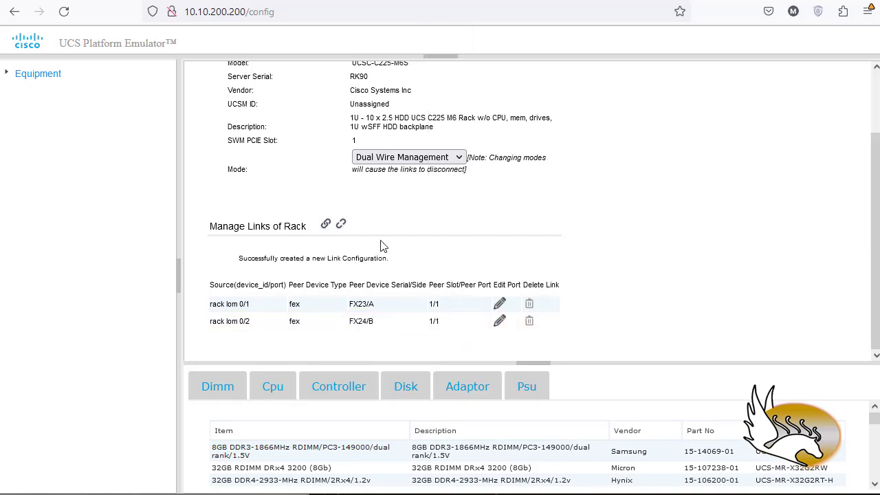
Try to insert the rack server into the emulated system and read the status message.
{"action": "scroll", "coordinate": [341, 224], "scroll_direction": "up", "scroll_amount": 2}
{"action": "left_click", "coordinate": [241, 113]}
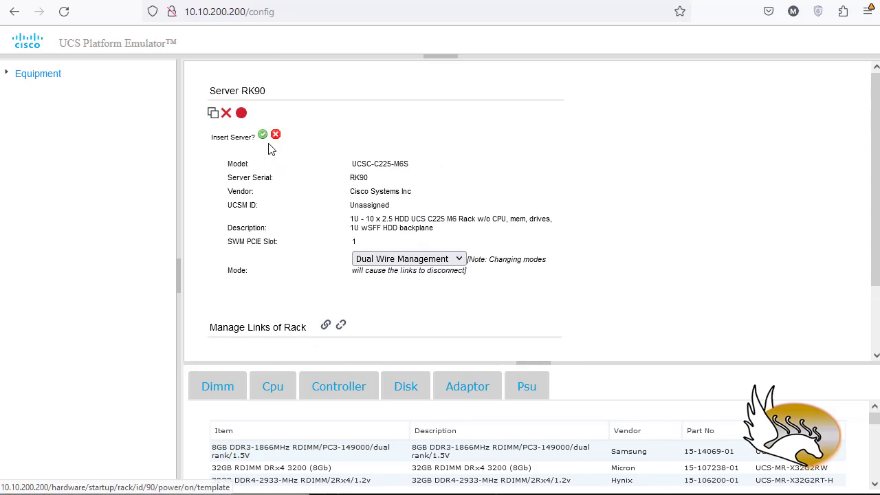
{"action": "left_click", "coordinate": [264, 136]}
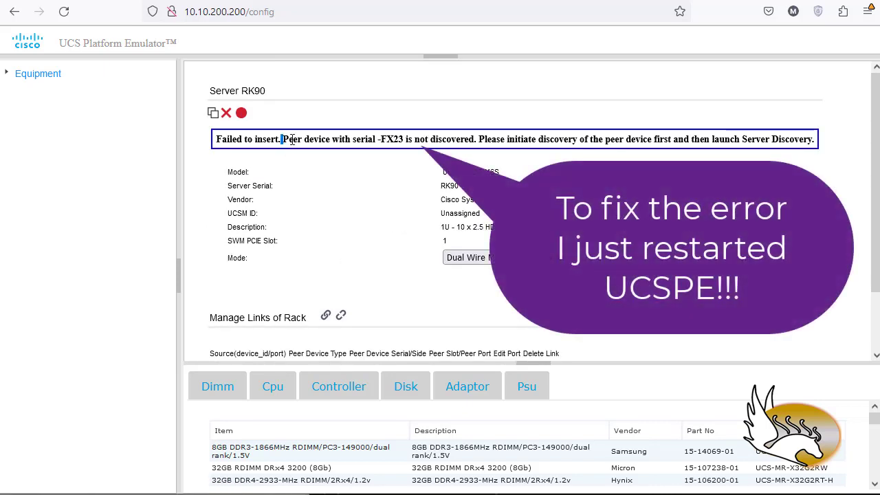
{"action": "left_click_drag", "start_coordinate": [292, 140], "coordinate": [688, 140]}
{"action": "left_click", "coordinate": [675, 158]}
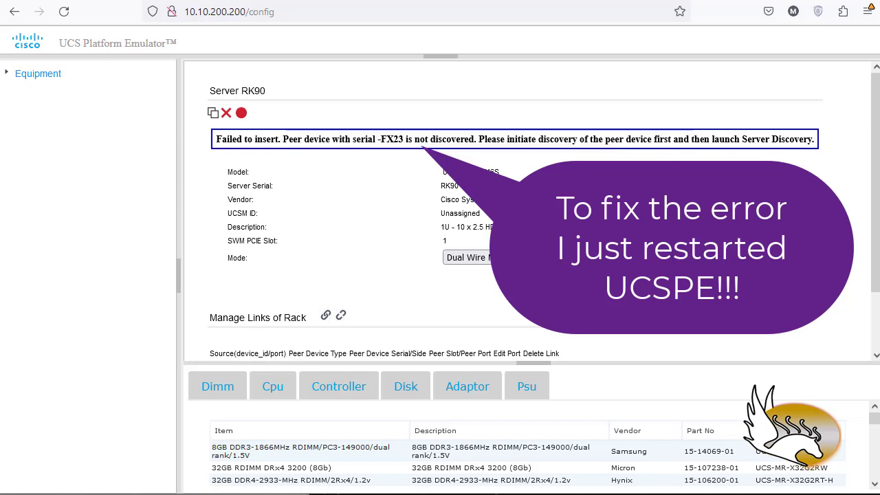
{"action": "scroll", "coordinate": [675, 159], "scroll_direction": "down", "scroll_amount": 2}
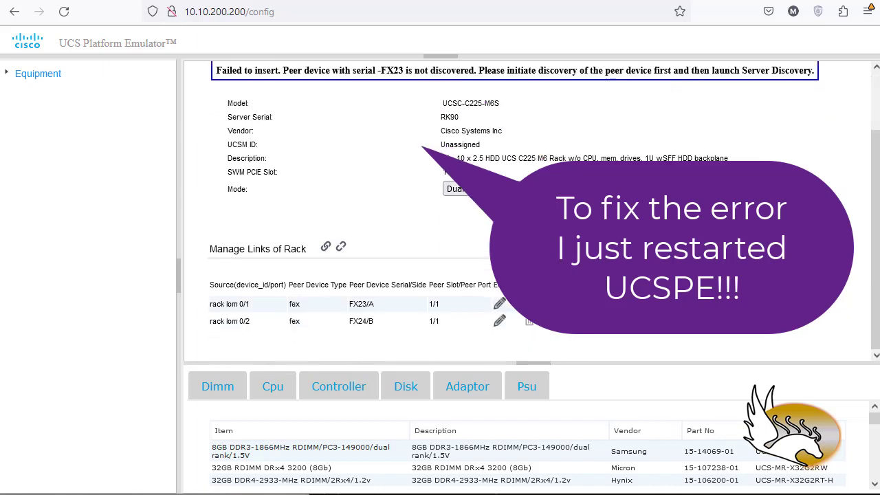
{"action": "scroll", "coordinate": [680, 206], "scroll_direction": "up", "scroll_amount": 2}
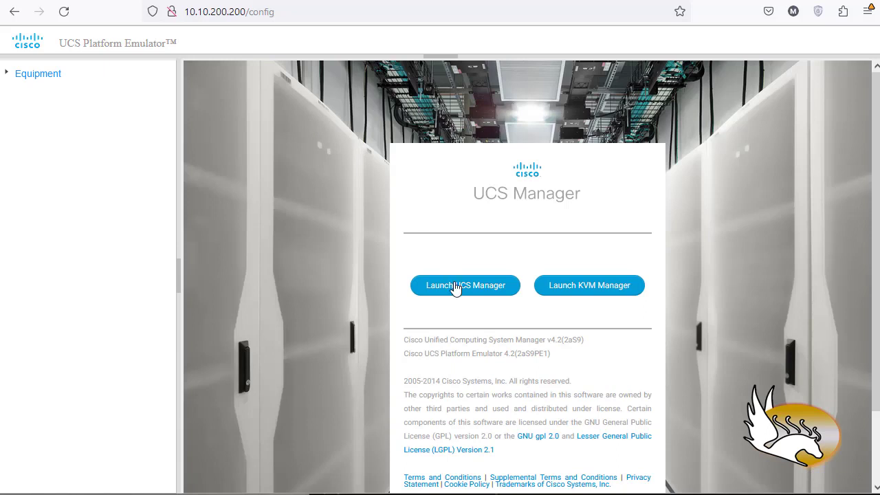
Log in to UCS Manager with the username admin and the account password.
{"action": "left_click", "coordinate": [454, 285]}
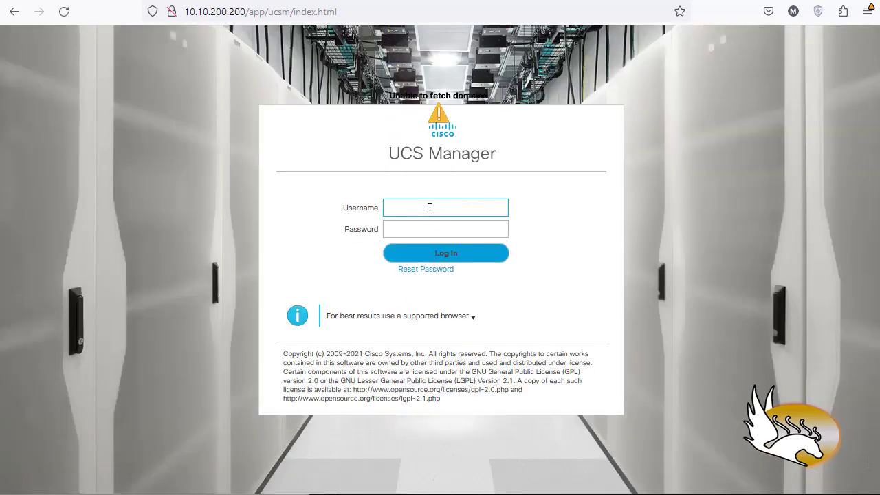
{"action": "key", "text": "Tab"}
{"action": "type", "text": "*"}
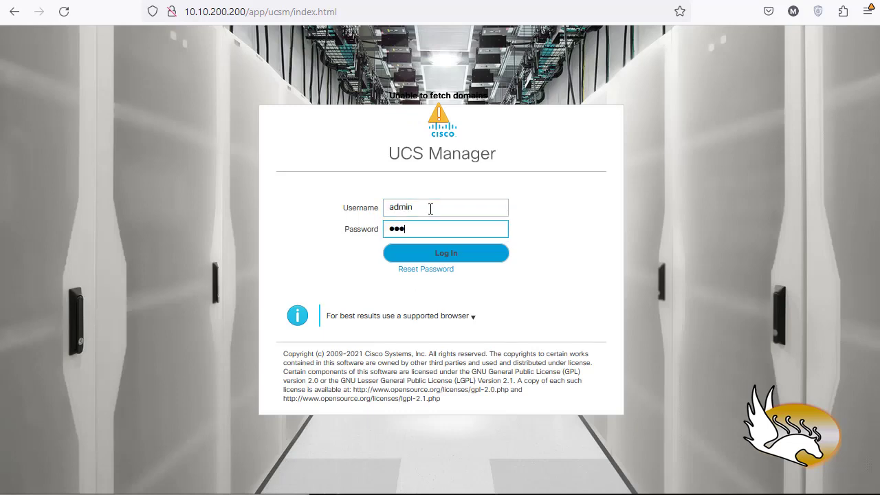
{"action": "key", "text": "Return"}
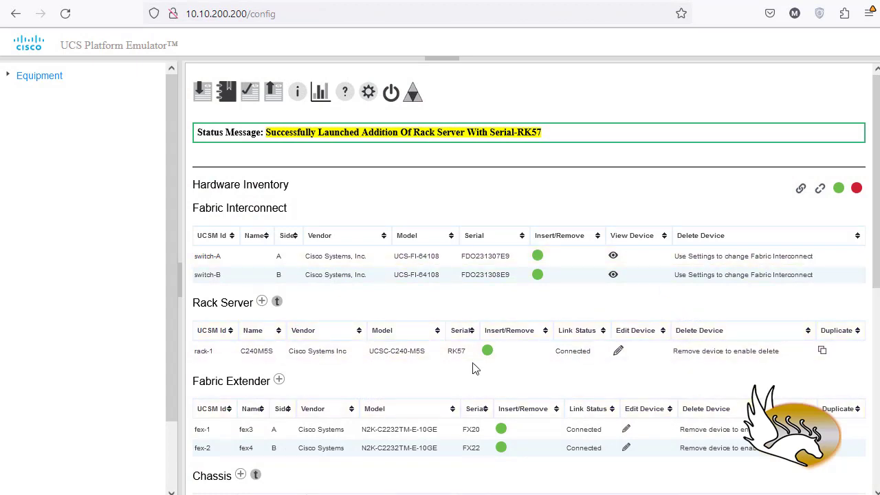
Review the emulator's hardware inventory through the blade servers, then open Chassis 3 from the main topology in UCS Manager.
{"action": "scroll", "coordinate": [474, 364], "scroll_direction": "down", "scroll_amount": 5}
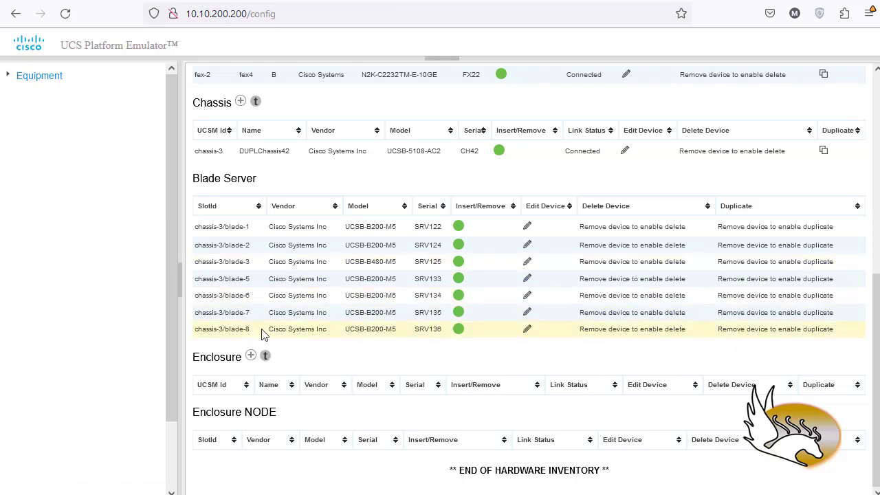
{"action": "left_click", "coordinate": [264, 2]}
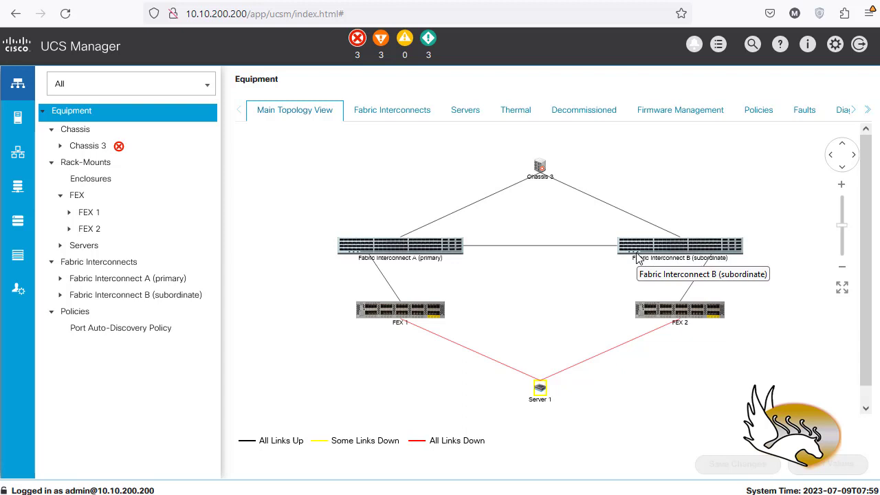
{"action": "double_click", "coordinate": [541, 168]}
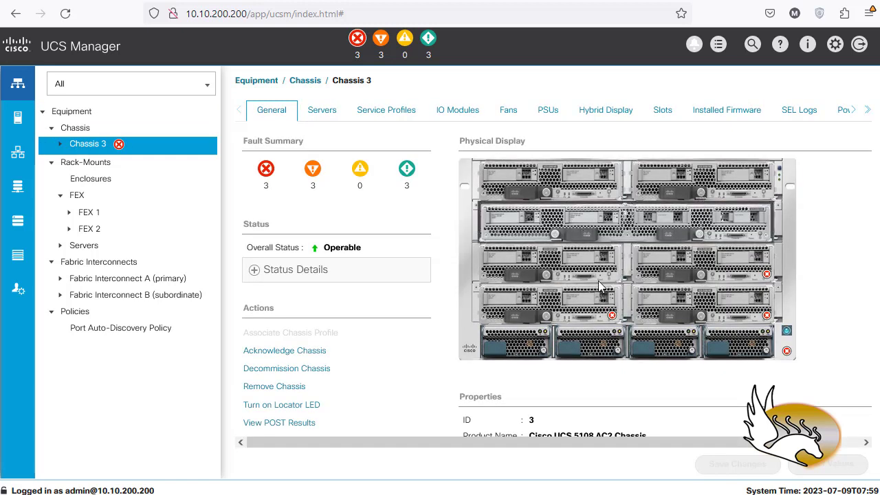
Examine the general properties and hardware summary of Server 1 in Chassis 3, and return to the main equipment topology.
{"action": "double_click", "coordinate": [581, 187]}
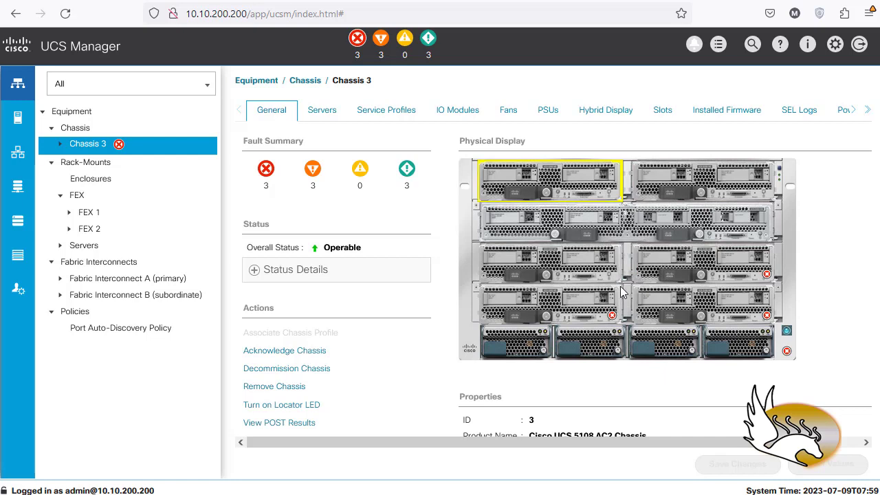
{"action": "scroll", "coordinate": [627, 327], "scroll_direction": "down", "scroll_amount": 5}
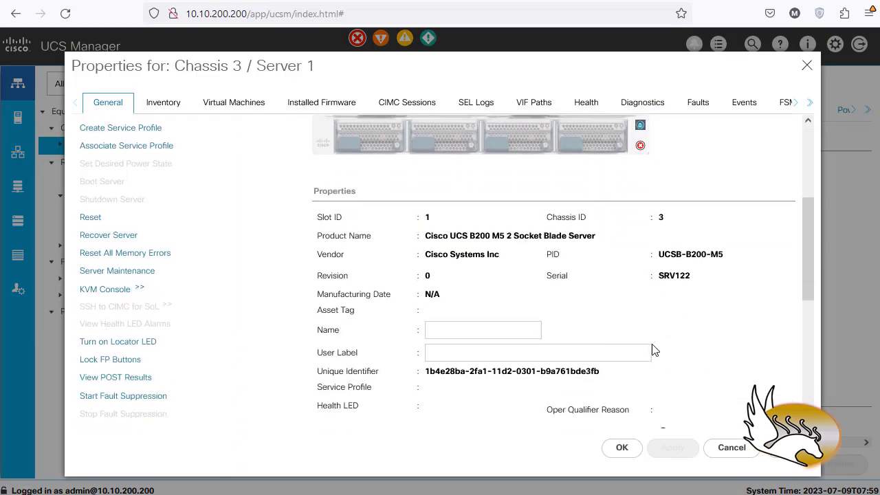
{"action": "scroll", "coordinate": [653, 350], "scroll_direction": "down", "scroll_amount": 3}
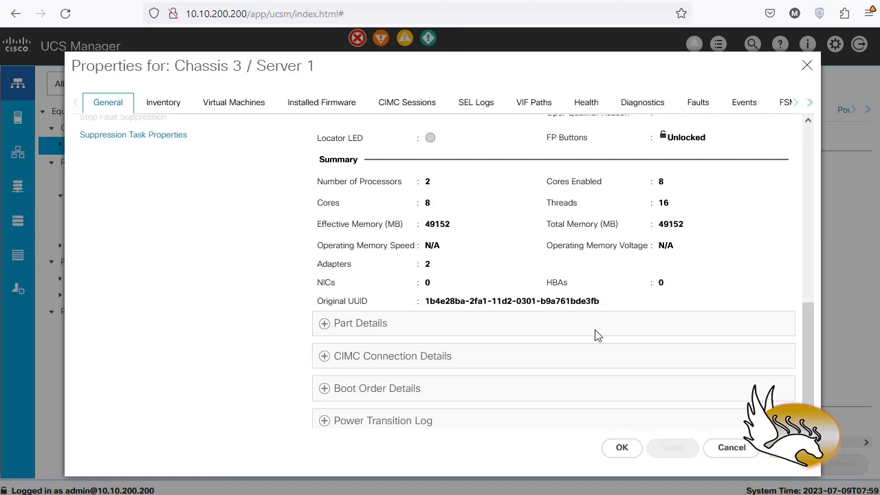
{"action": "left_click", "coordinate": [730, 446]}
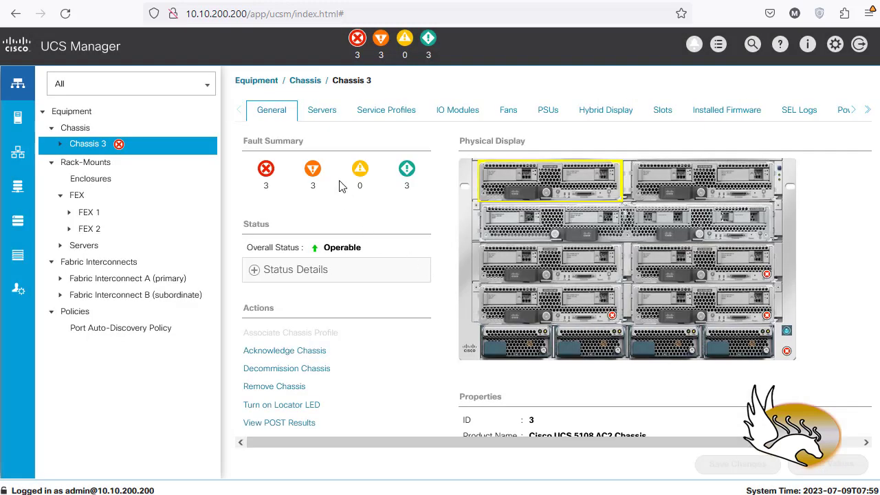
{"action": "left_click", "coordinate": [276, 88]}
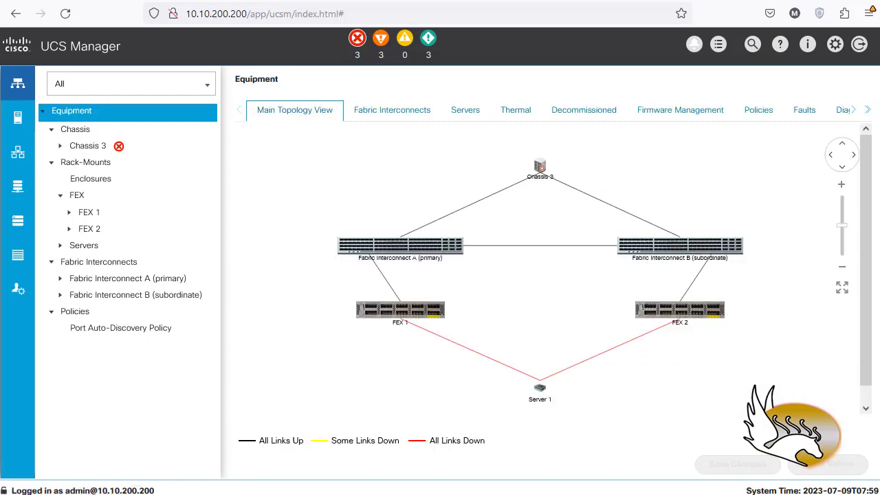